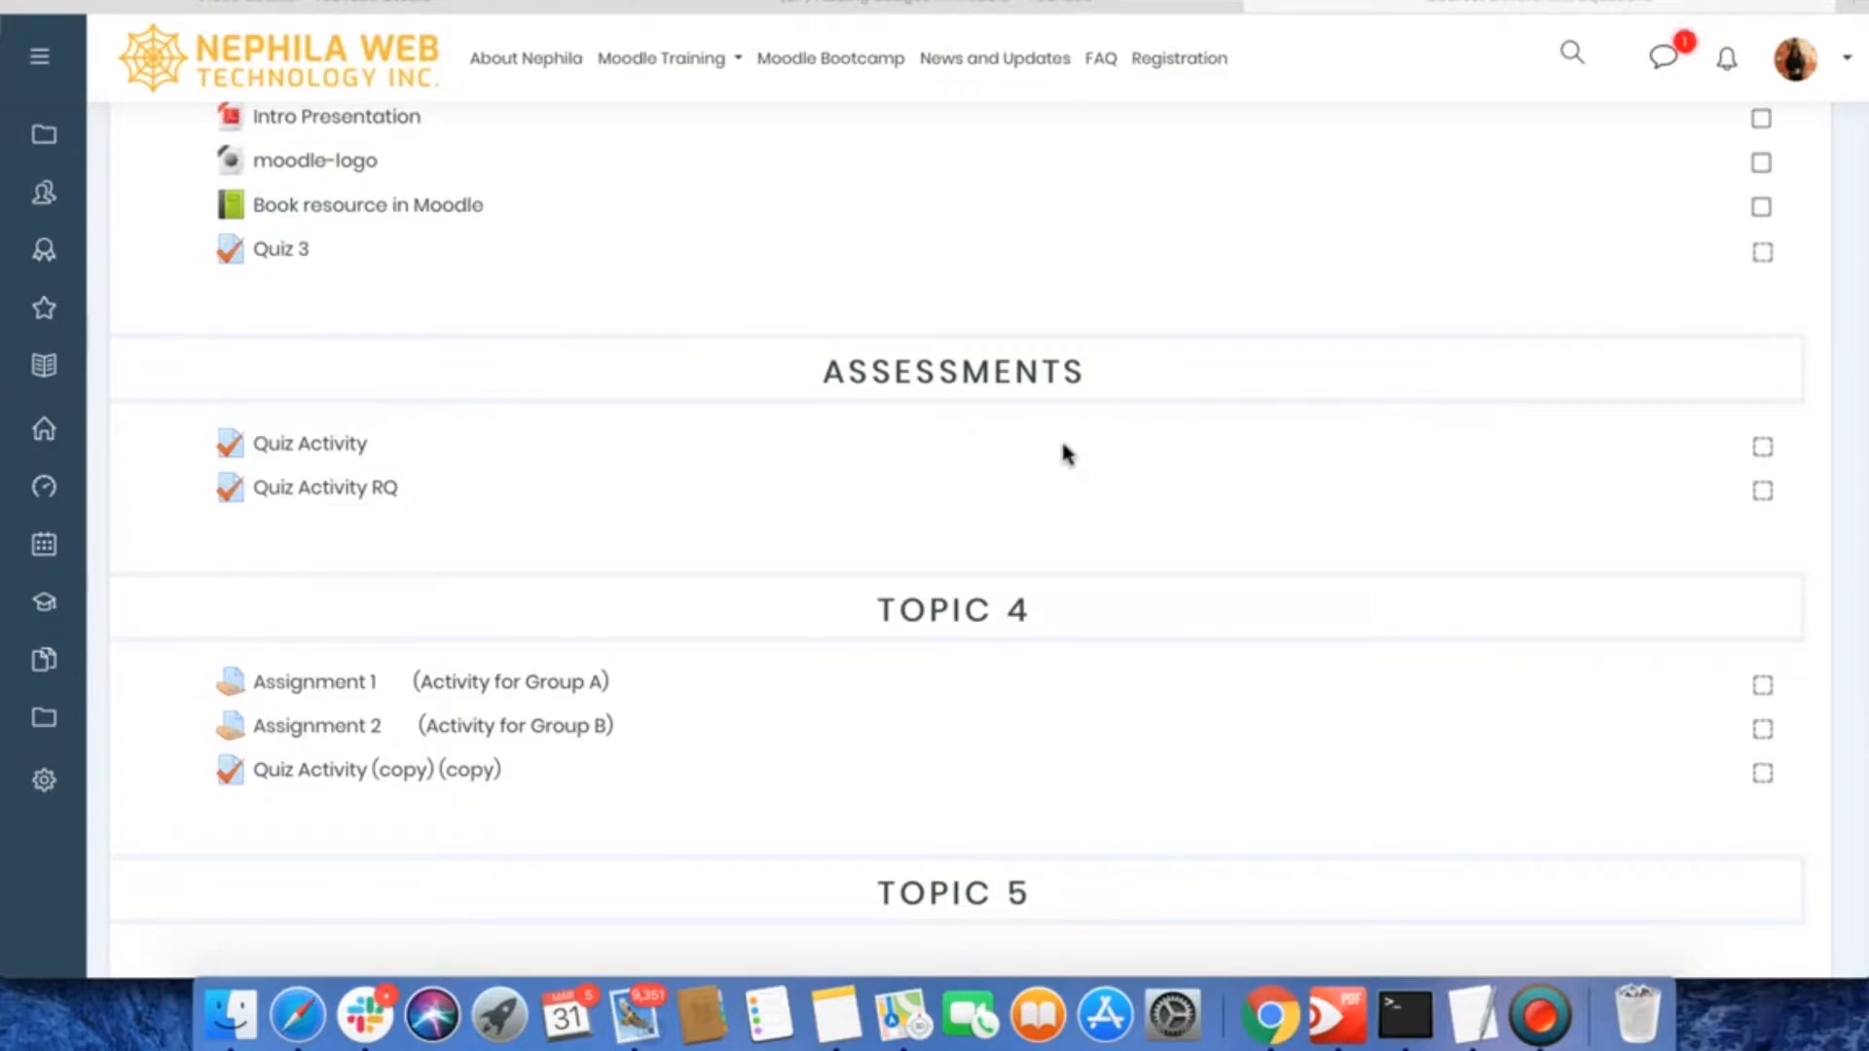
Turn editing on for the Differential Equations course.
{"action": "scroll", "coordinate": [1066, 453], "scroll_direction": "down", "scroll_amount": 2}
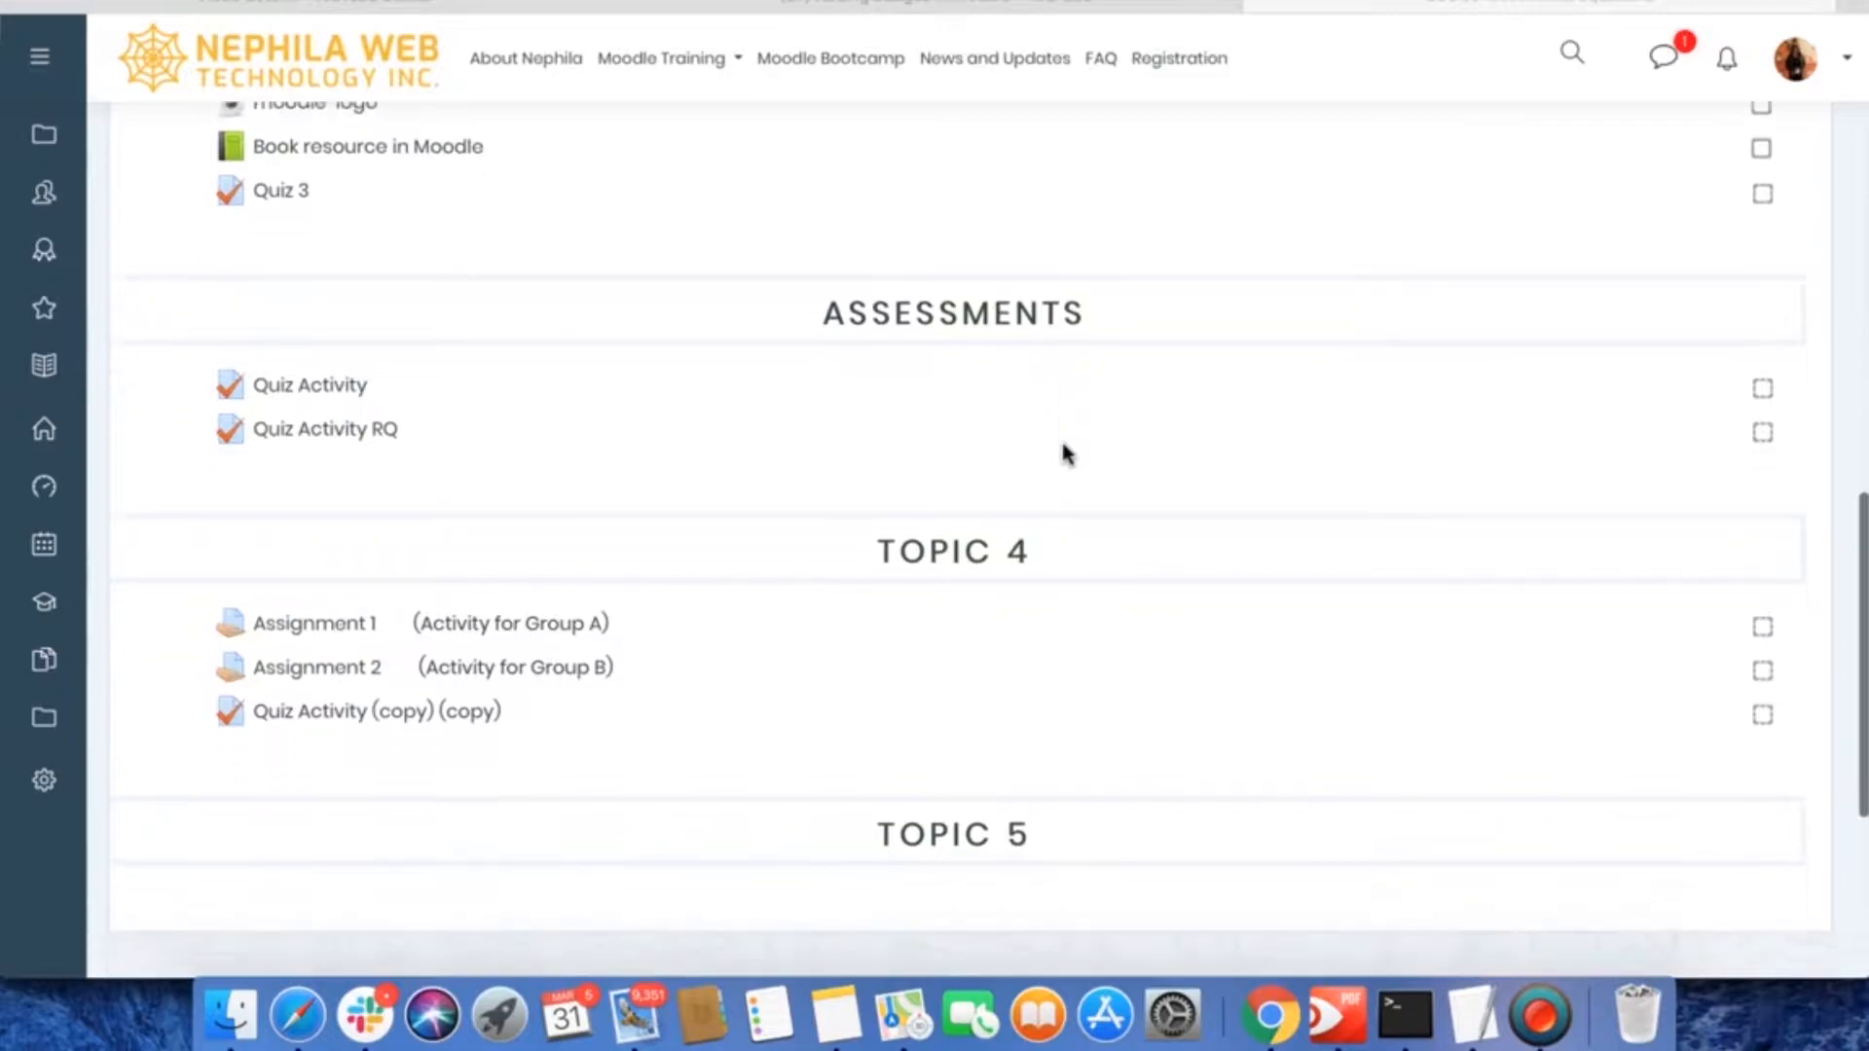
{"action": "scroll", "coordinate": [1066, 452], "scroll_direction": "up", "scroll_amount": 2}
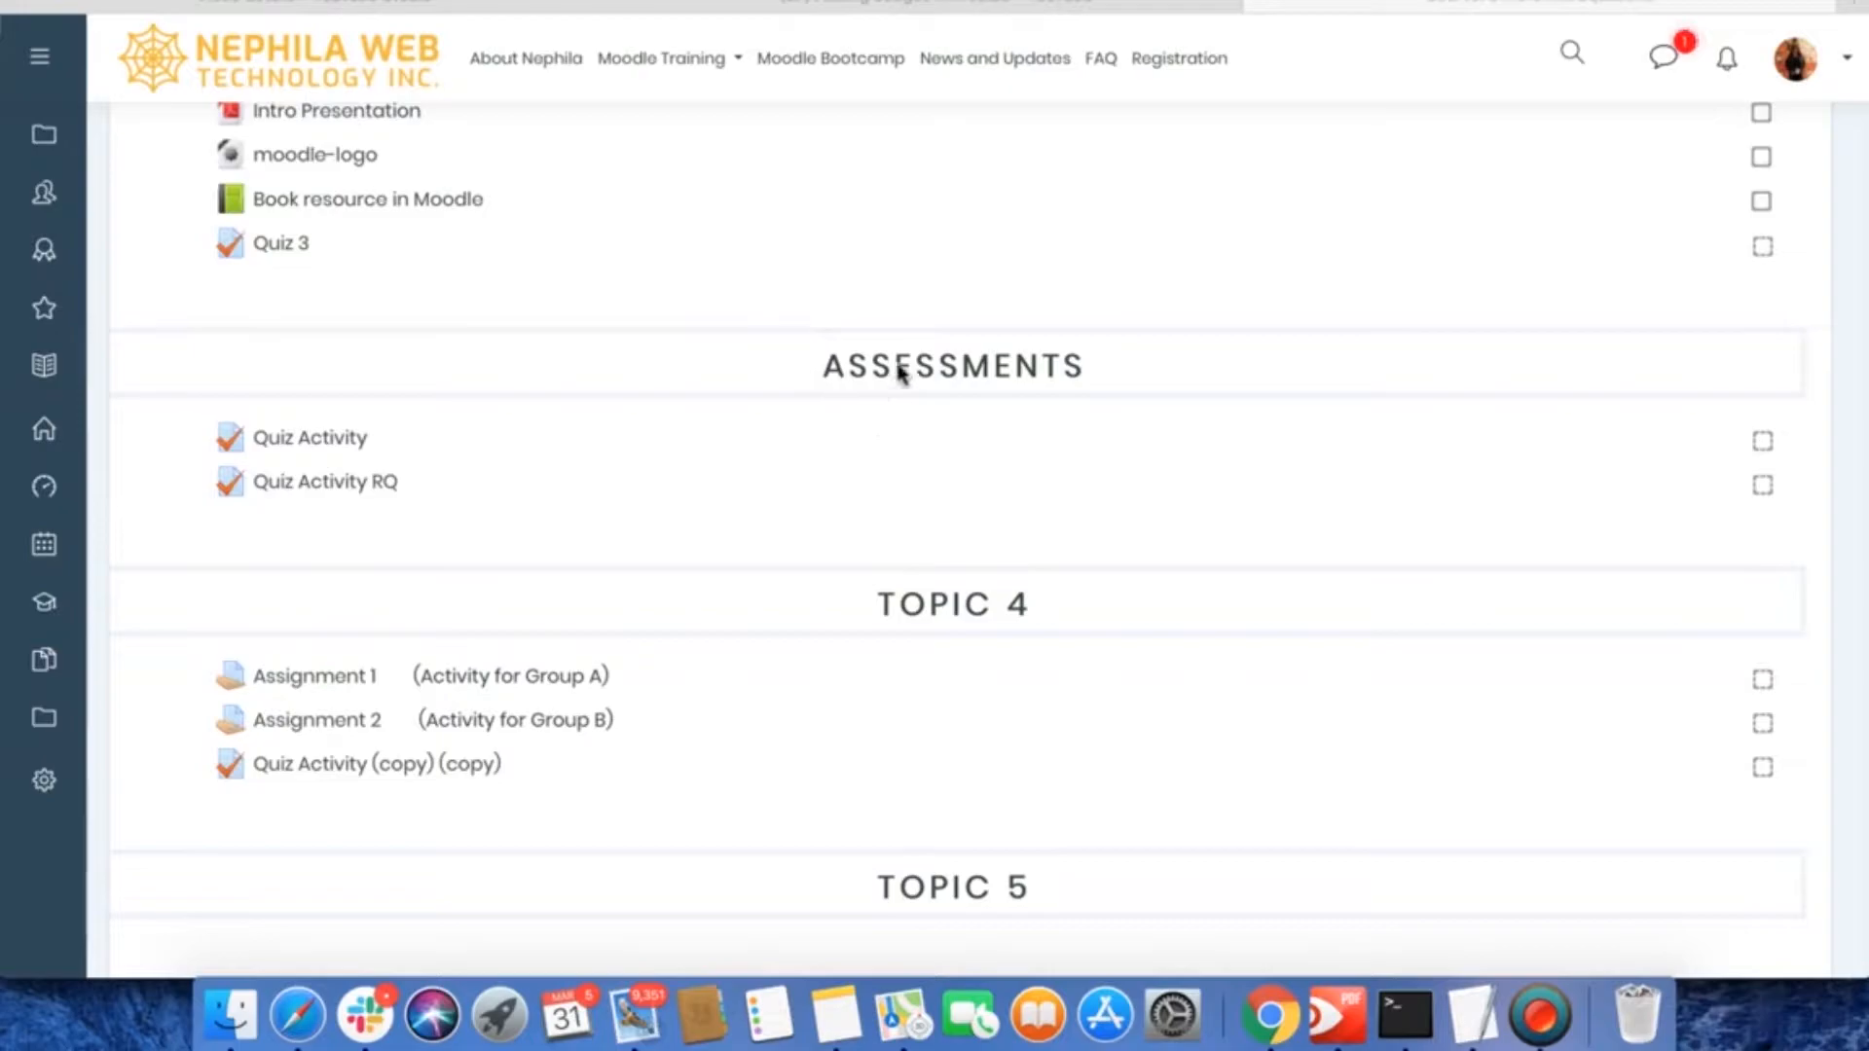
{"action": "scroll", "coordinate": [943, 376], "scroll_direction": "up", "scroll_amount": 15}
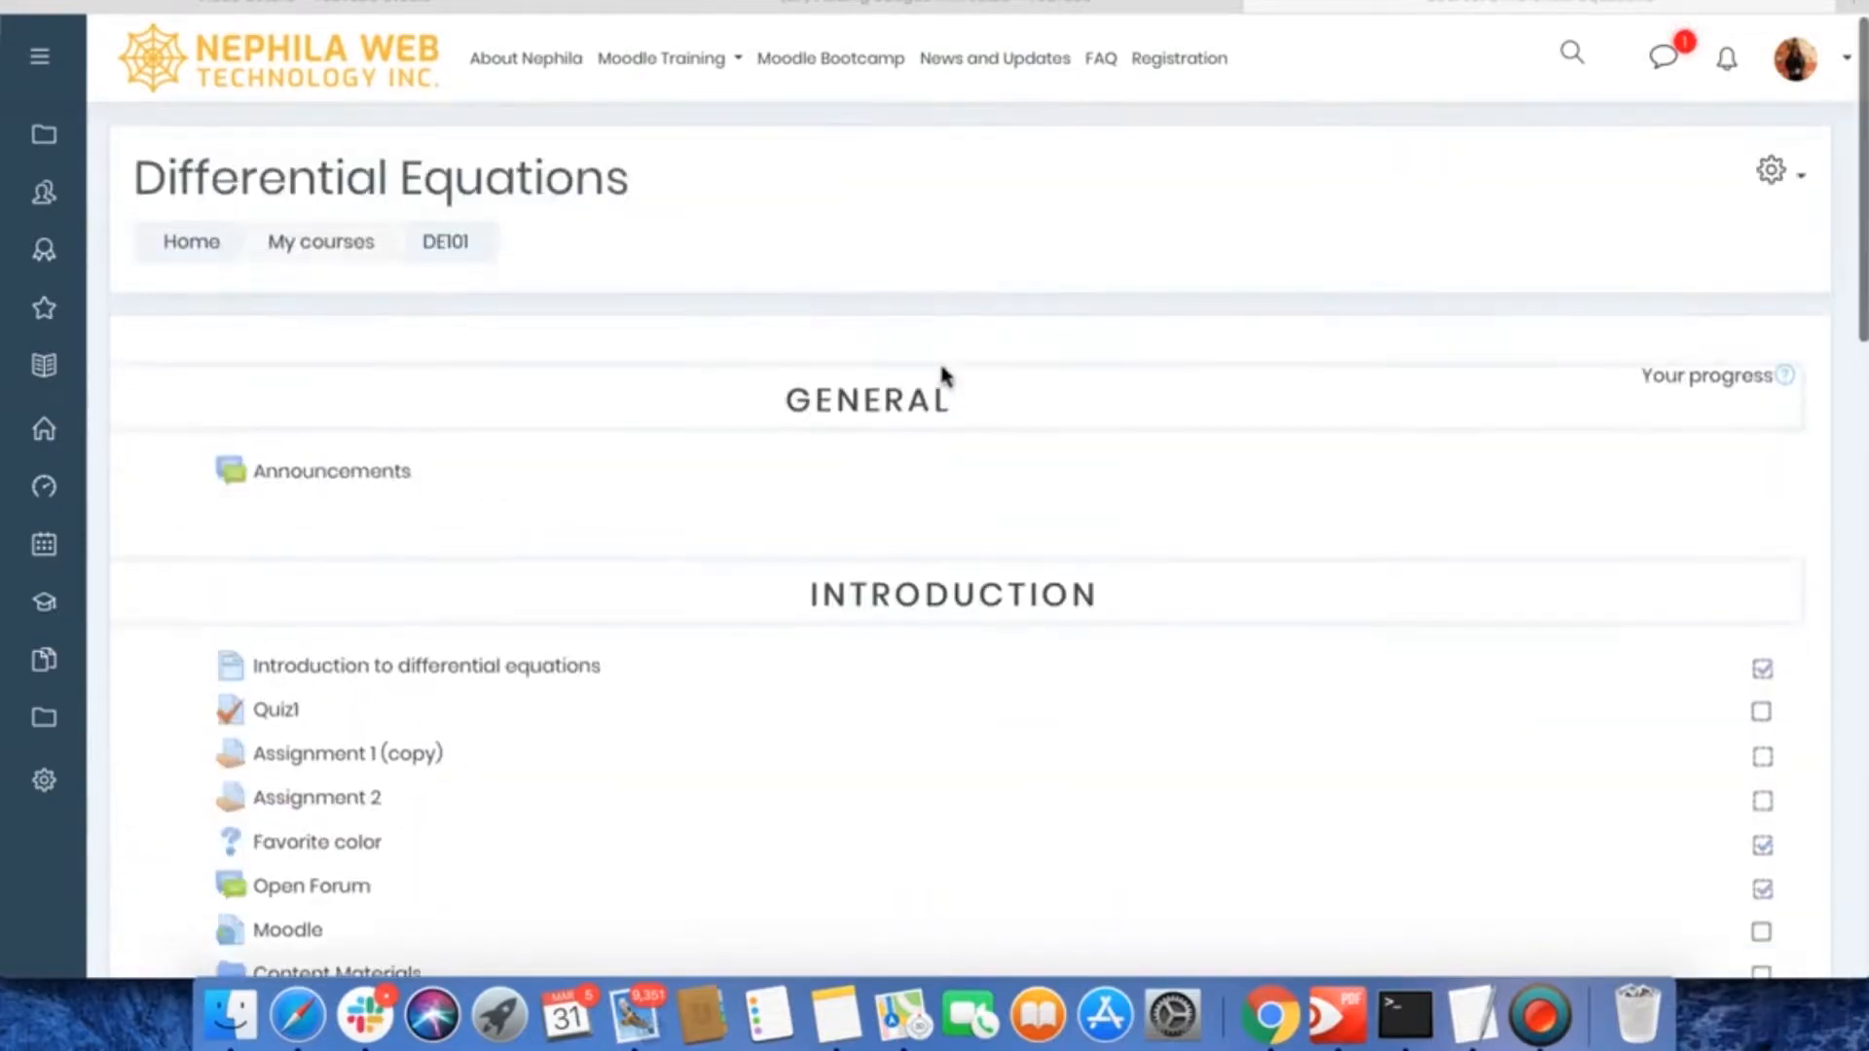
{"action": "left_click", "coordinate": [1771, 183]}
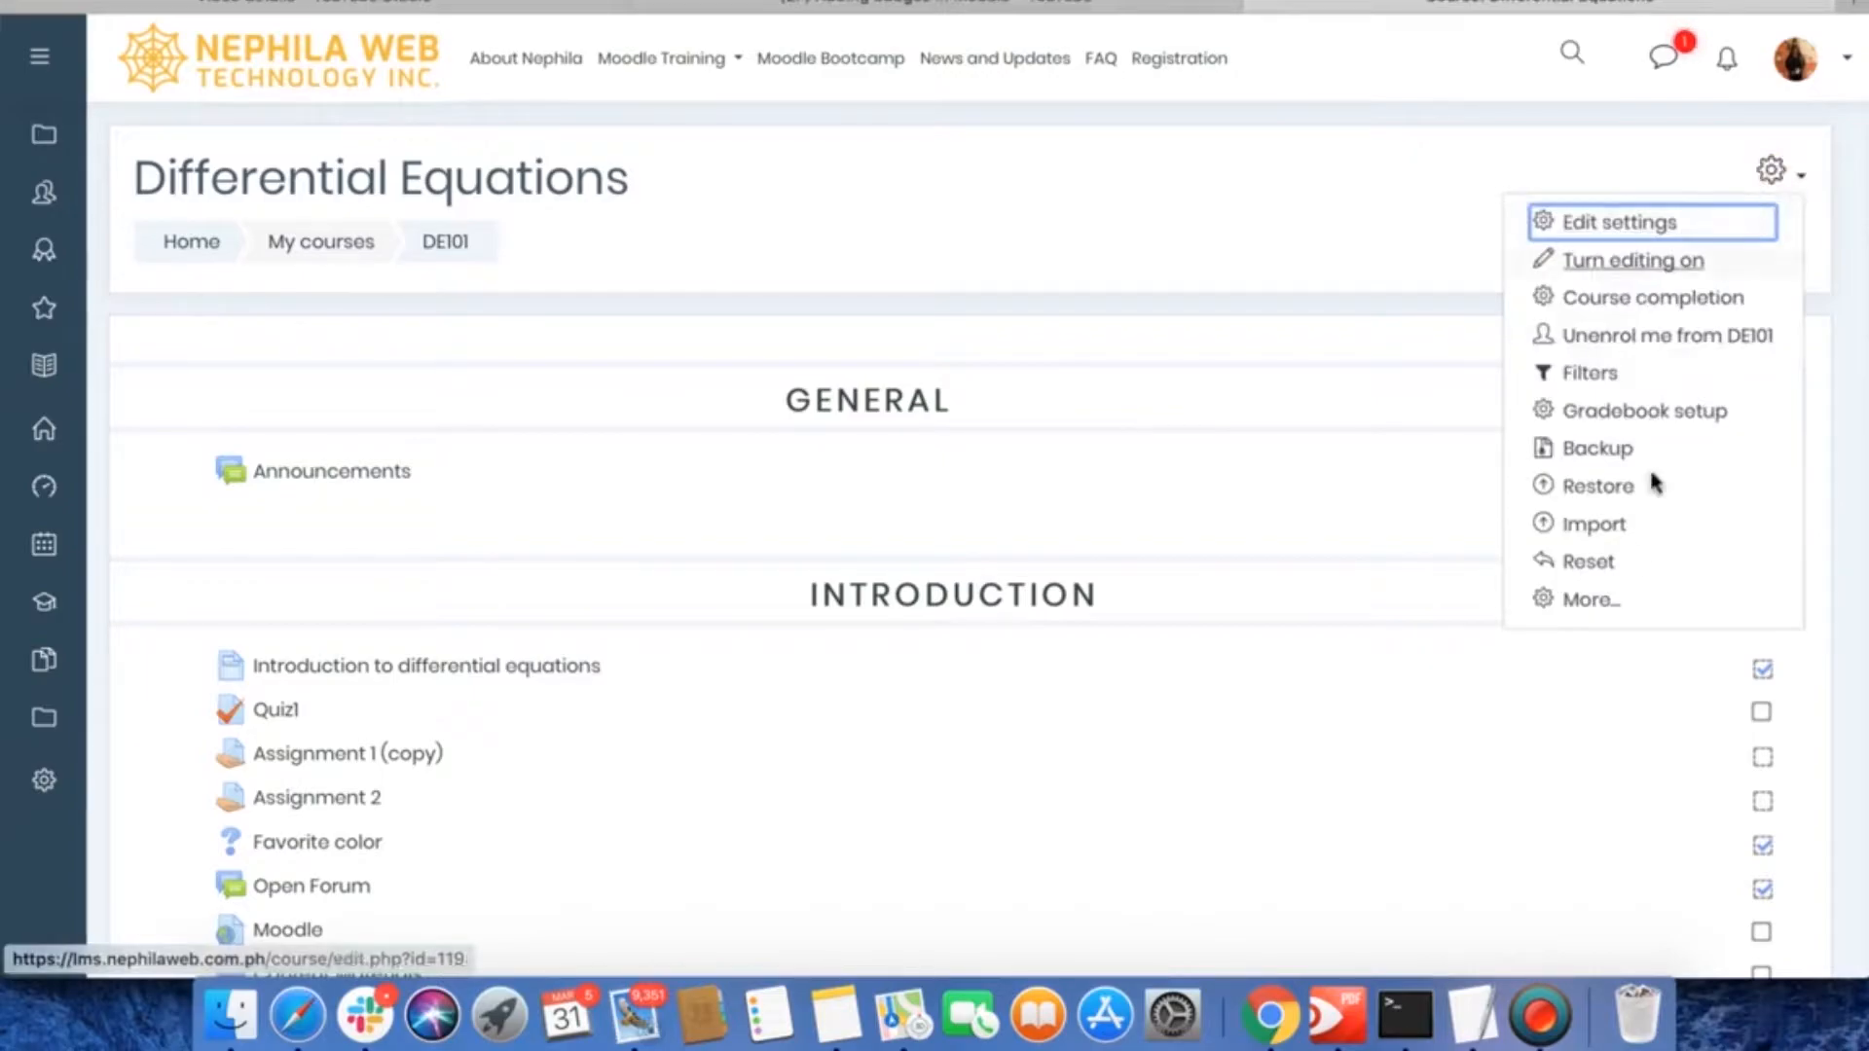
{"action": "left_click", "coordinate": [1627, 261]}
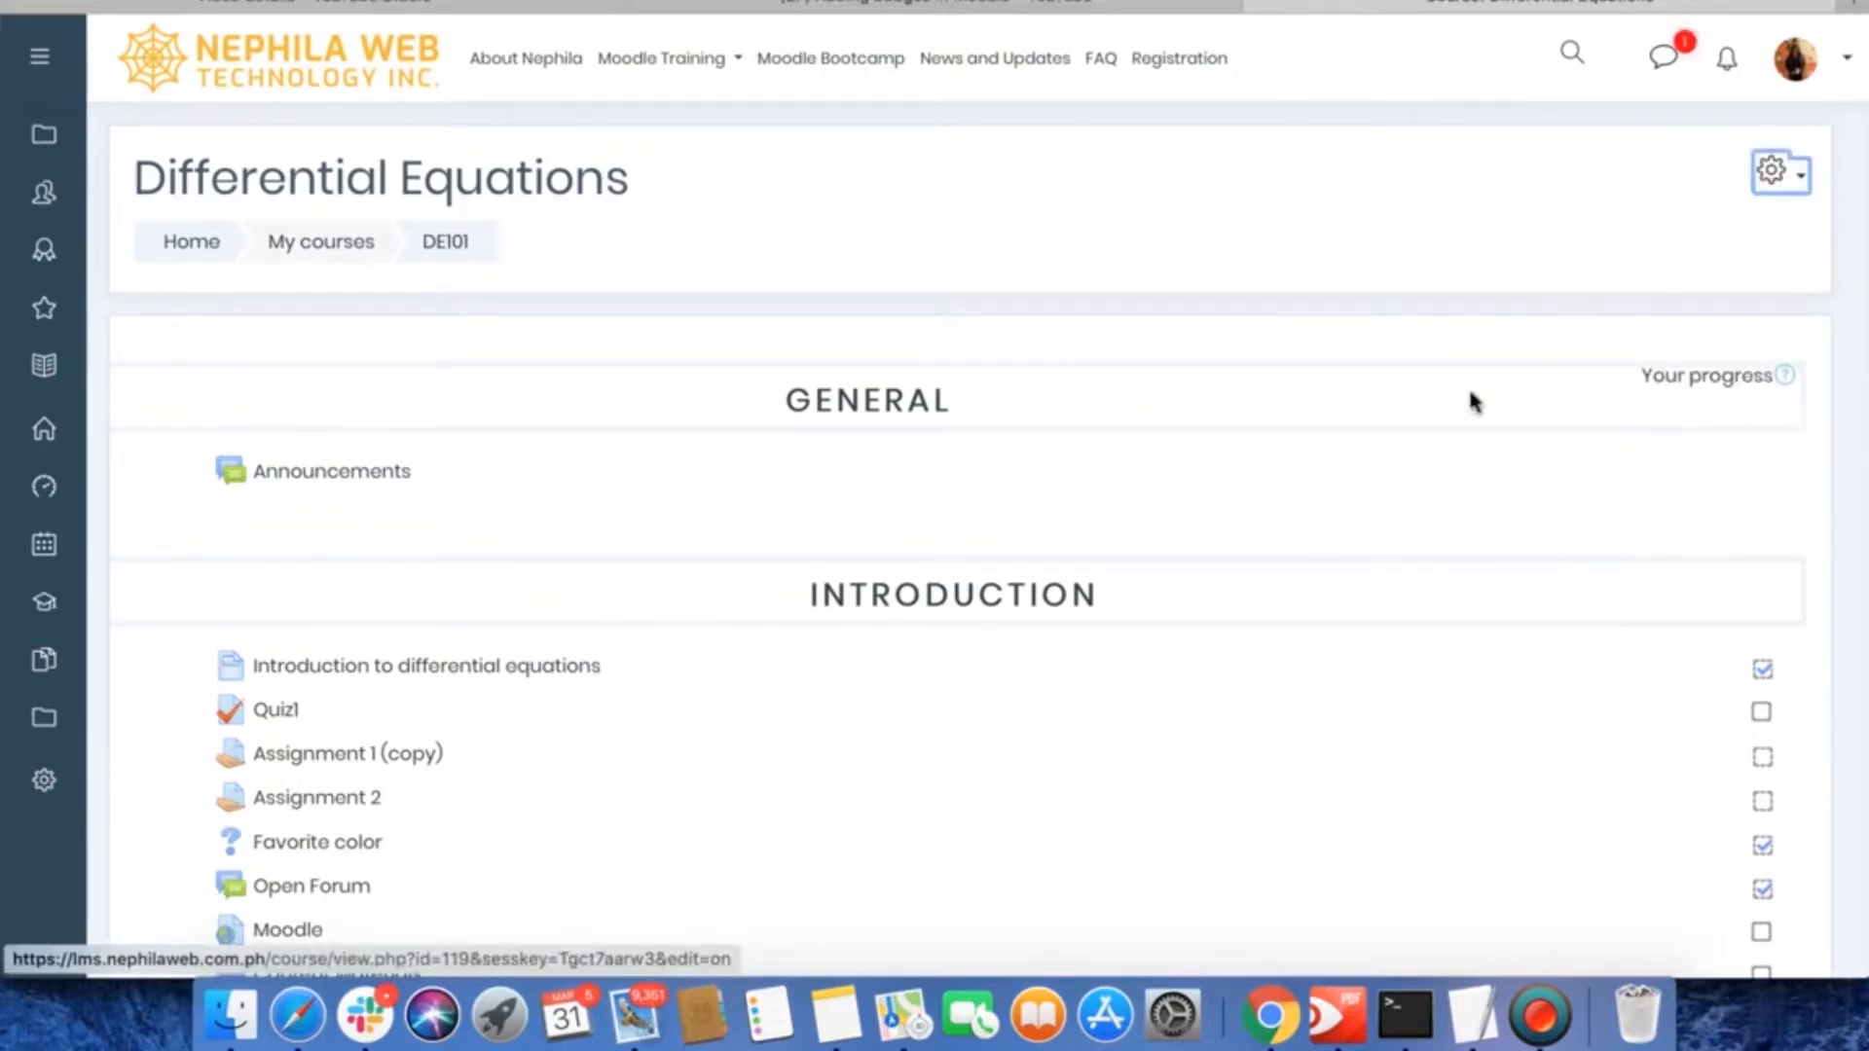
Open the settings of the ASSESSMENTS topic for editing.
{"action": "scroll", "coordinate": [1305, 478], "scroll_direction": "down", "scroll_amount": 15}
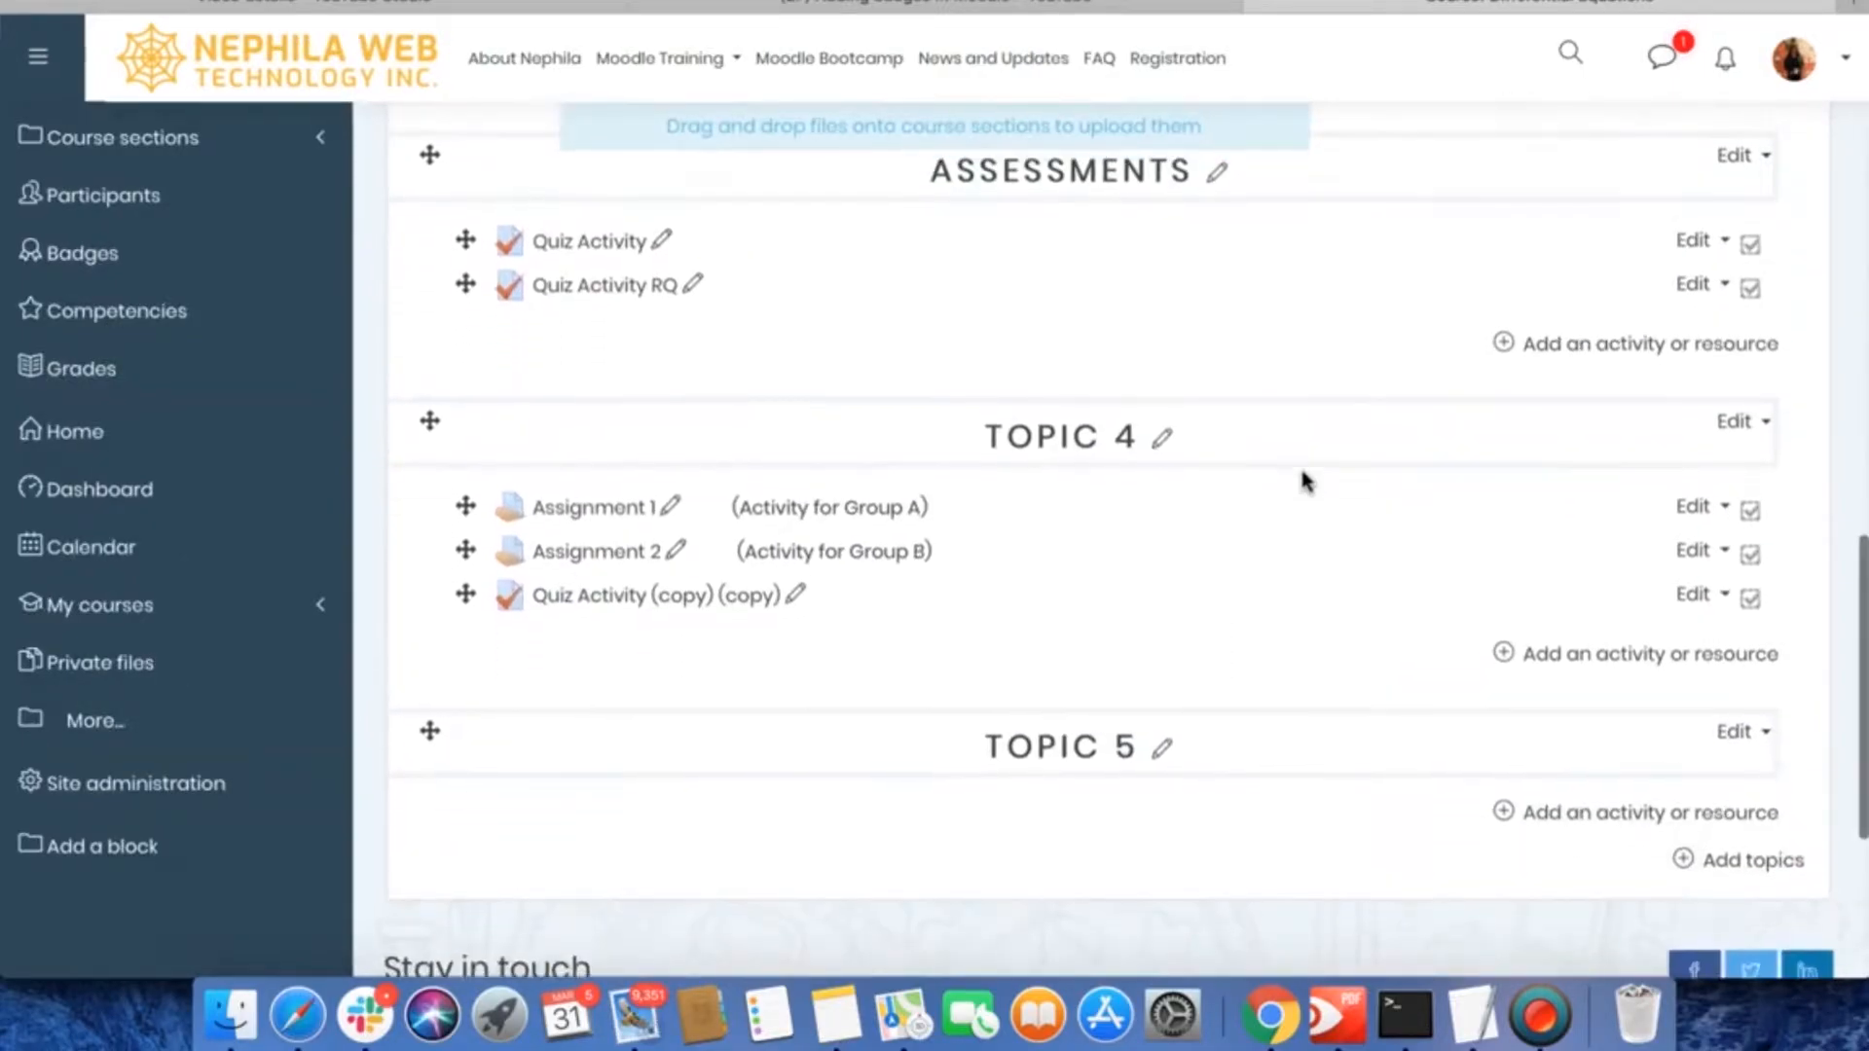
{"action": "scroll", "coordinate": [1301, 479], "scroll_direction": "up", "scroll_amount": 4}
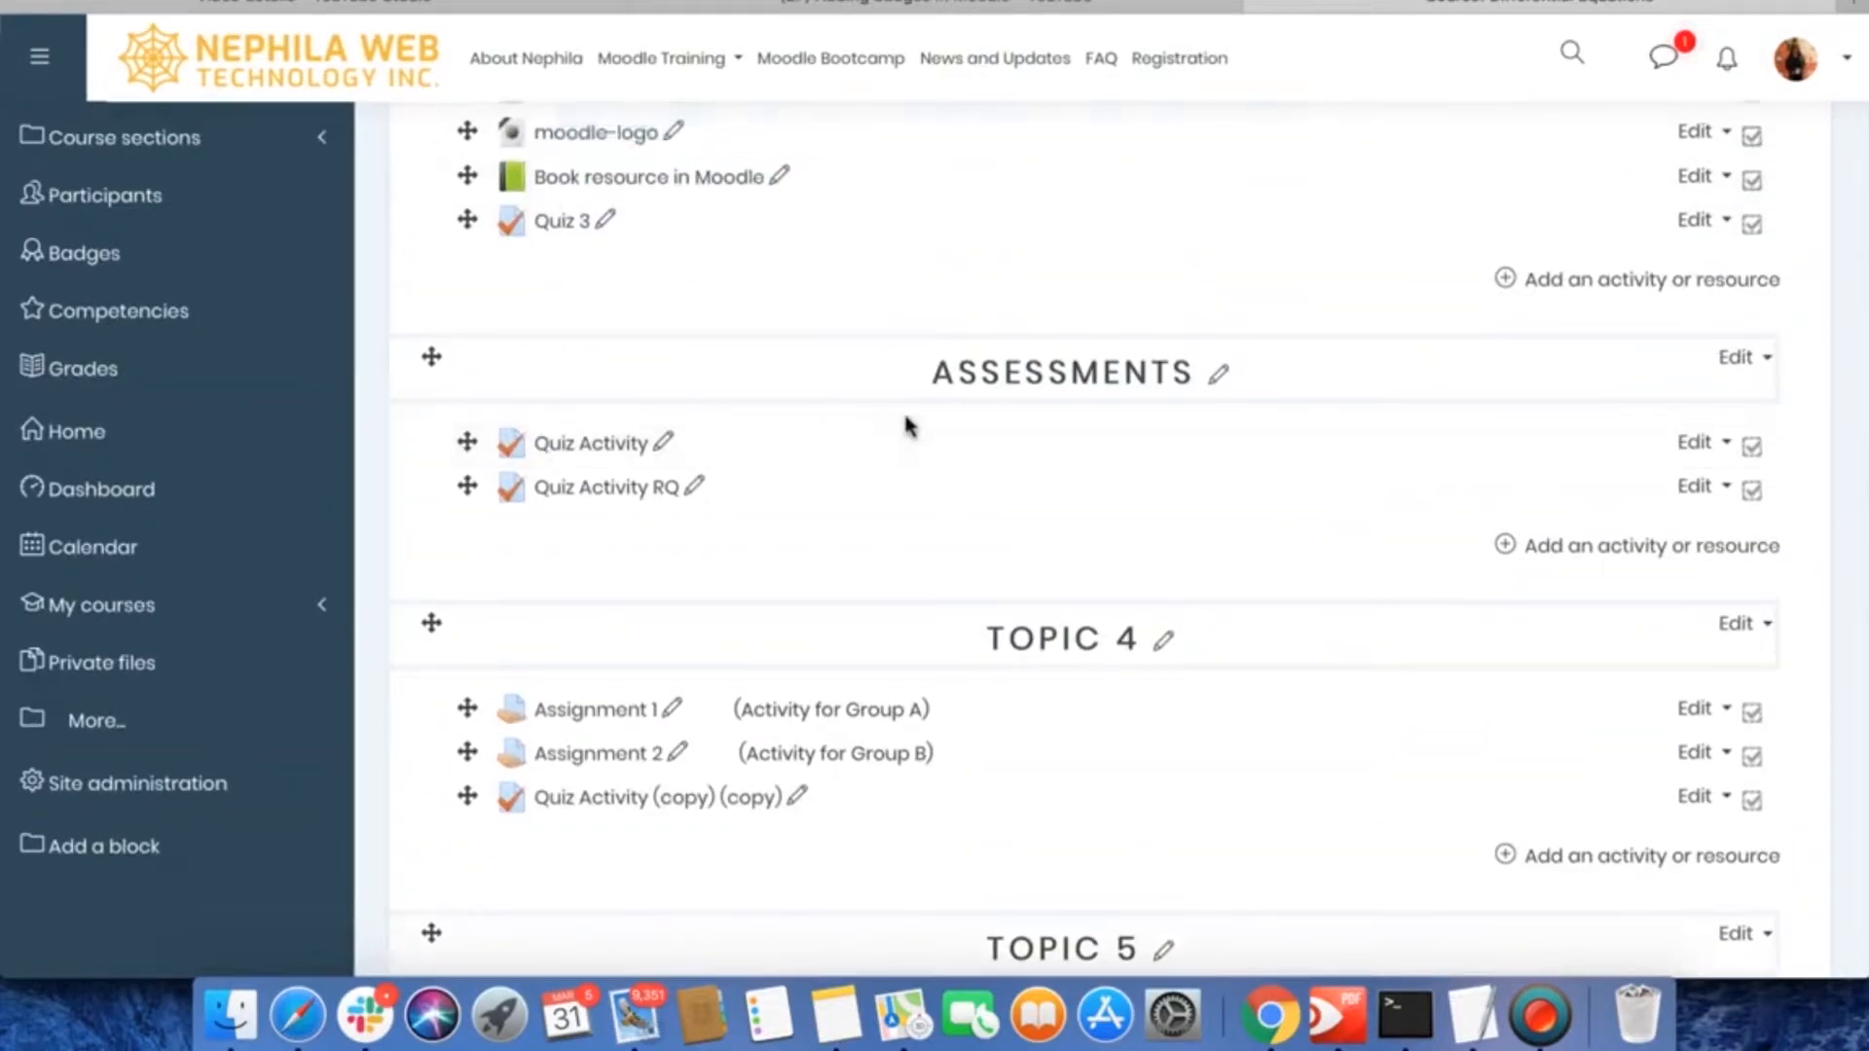
{"action": "left_click", "coordinate": [1737, 360]}
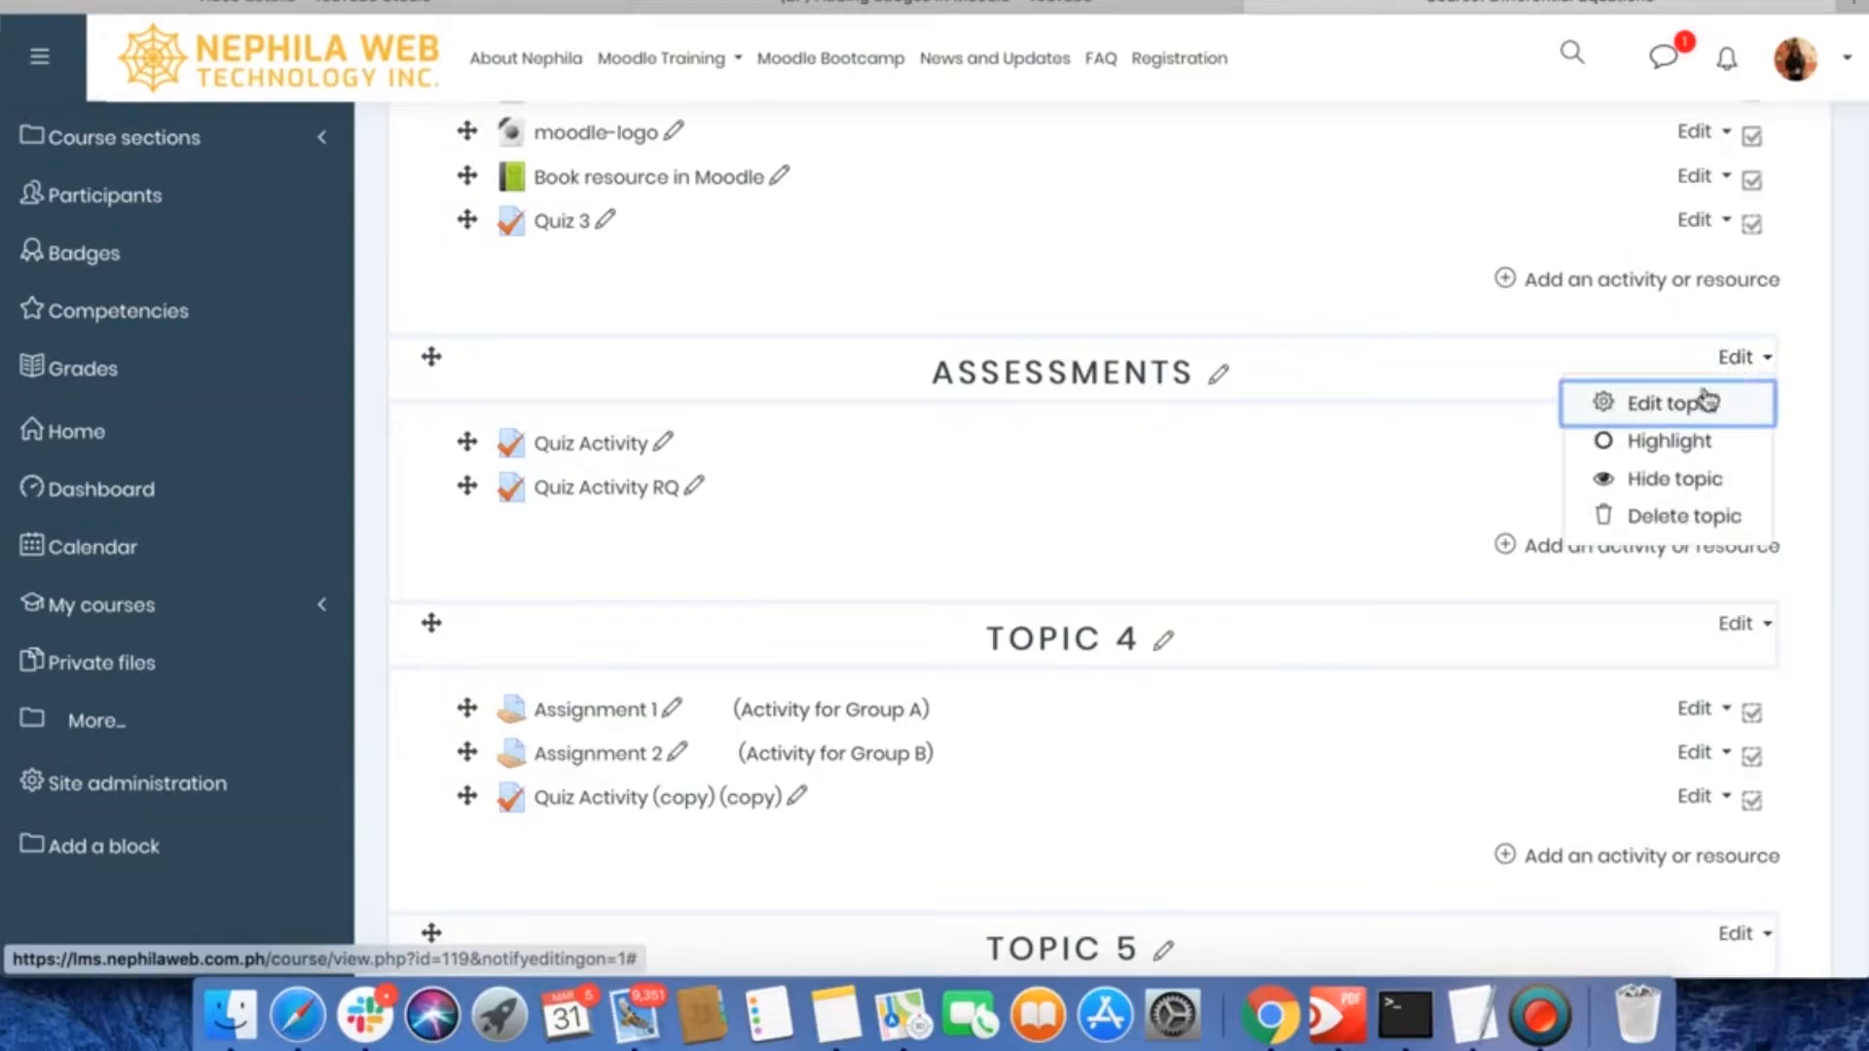
{"action": "left_click", "coordinate": [1656, 406]}
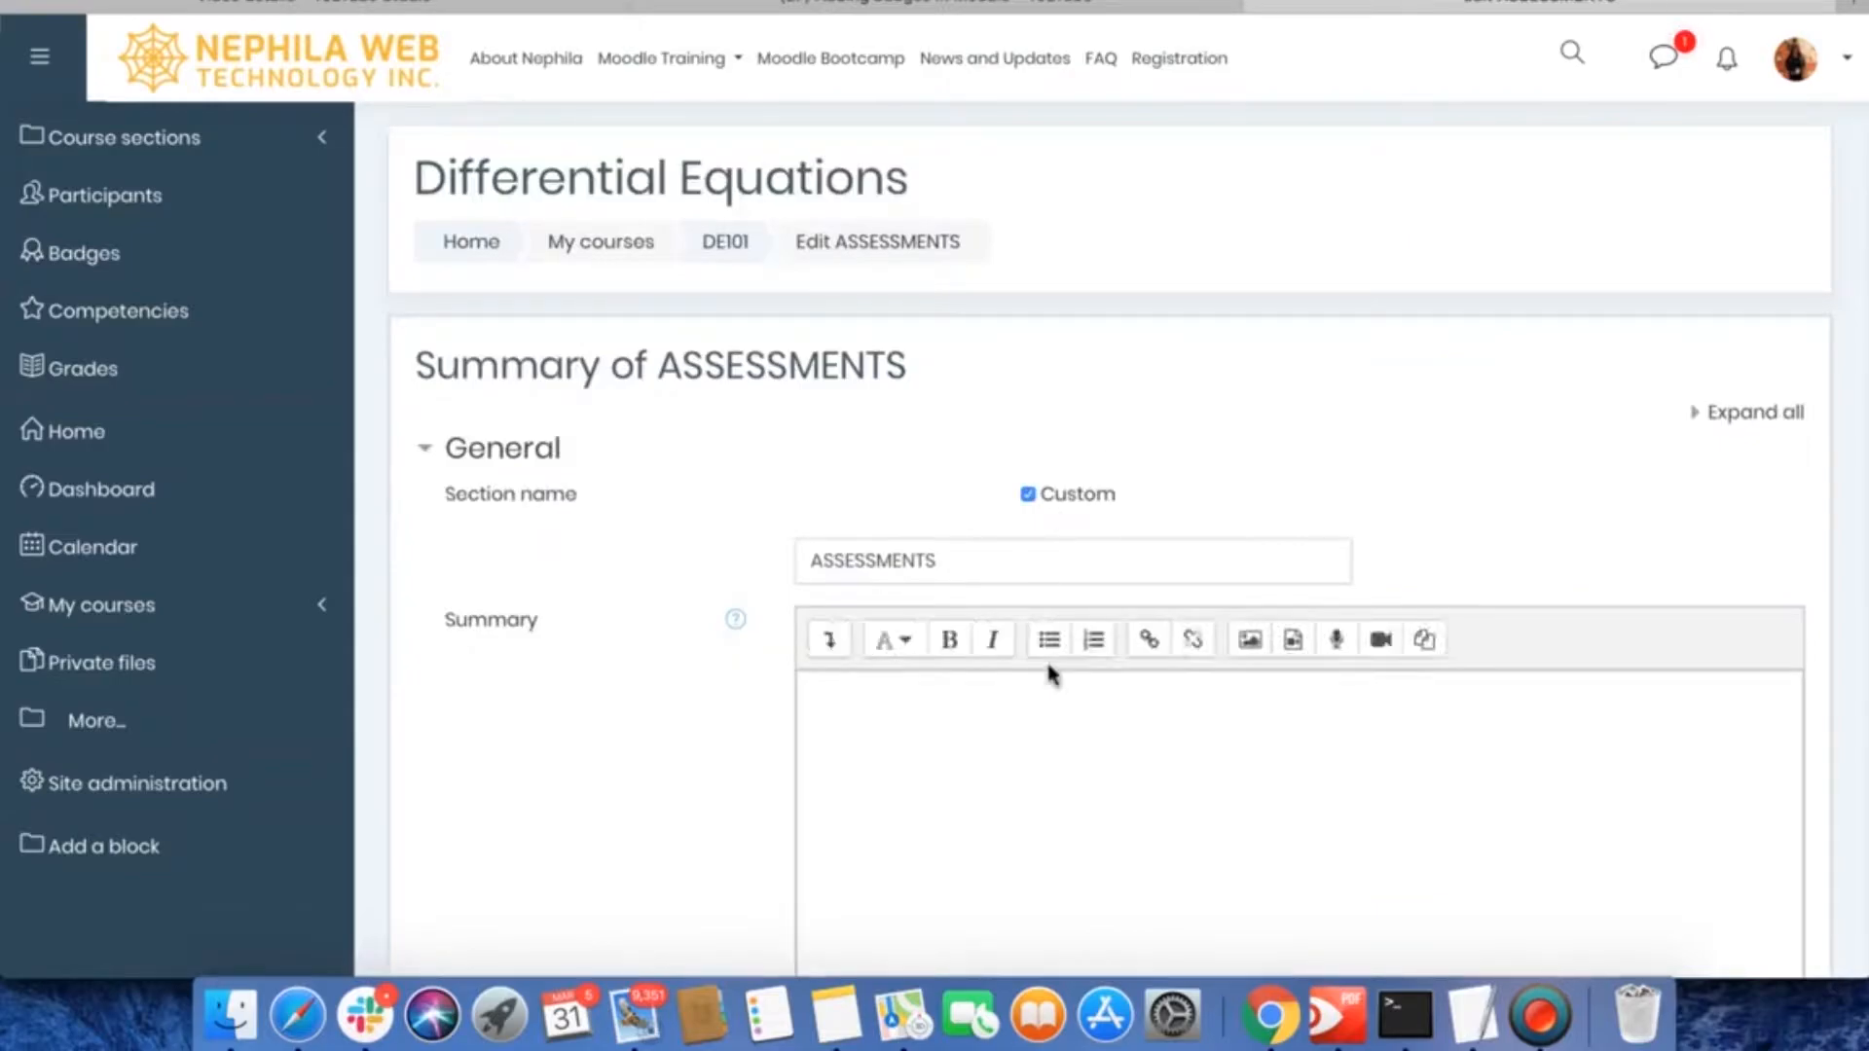
Add an activity completion restriction under the ASSESSMENTS section's access restrictions.
{"action": "scroll", "coordinate": [1048, 671], "scroll_direction": "down", "scroll_amount": 6}
{"action": "scroll", "coordinate": [1047, 672], "scroll_direction": "up", "scroll_amount": 3}
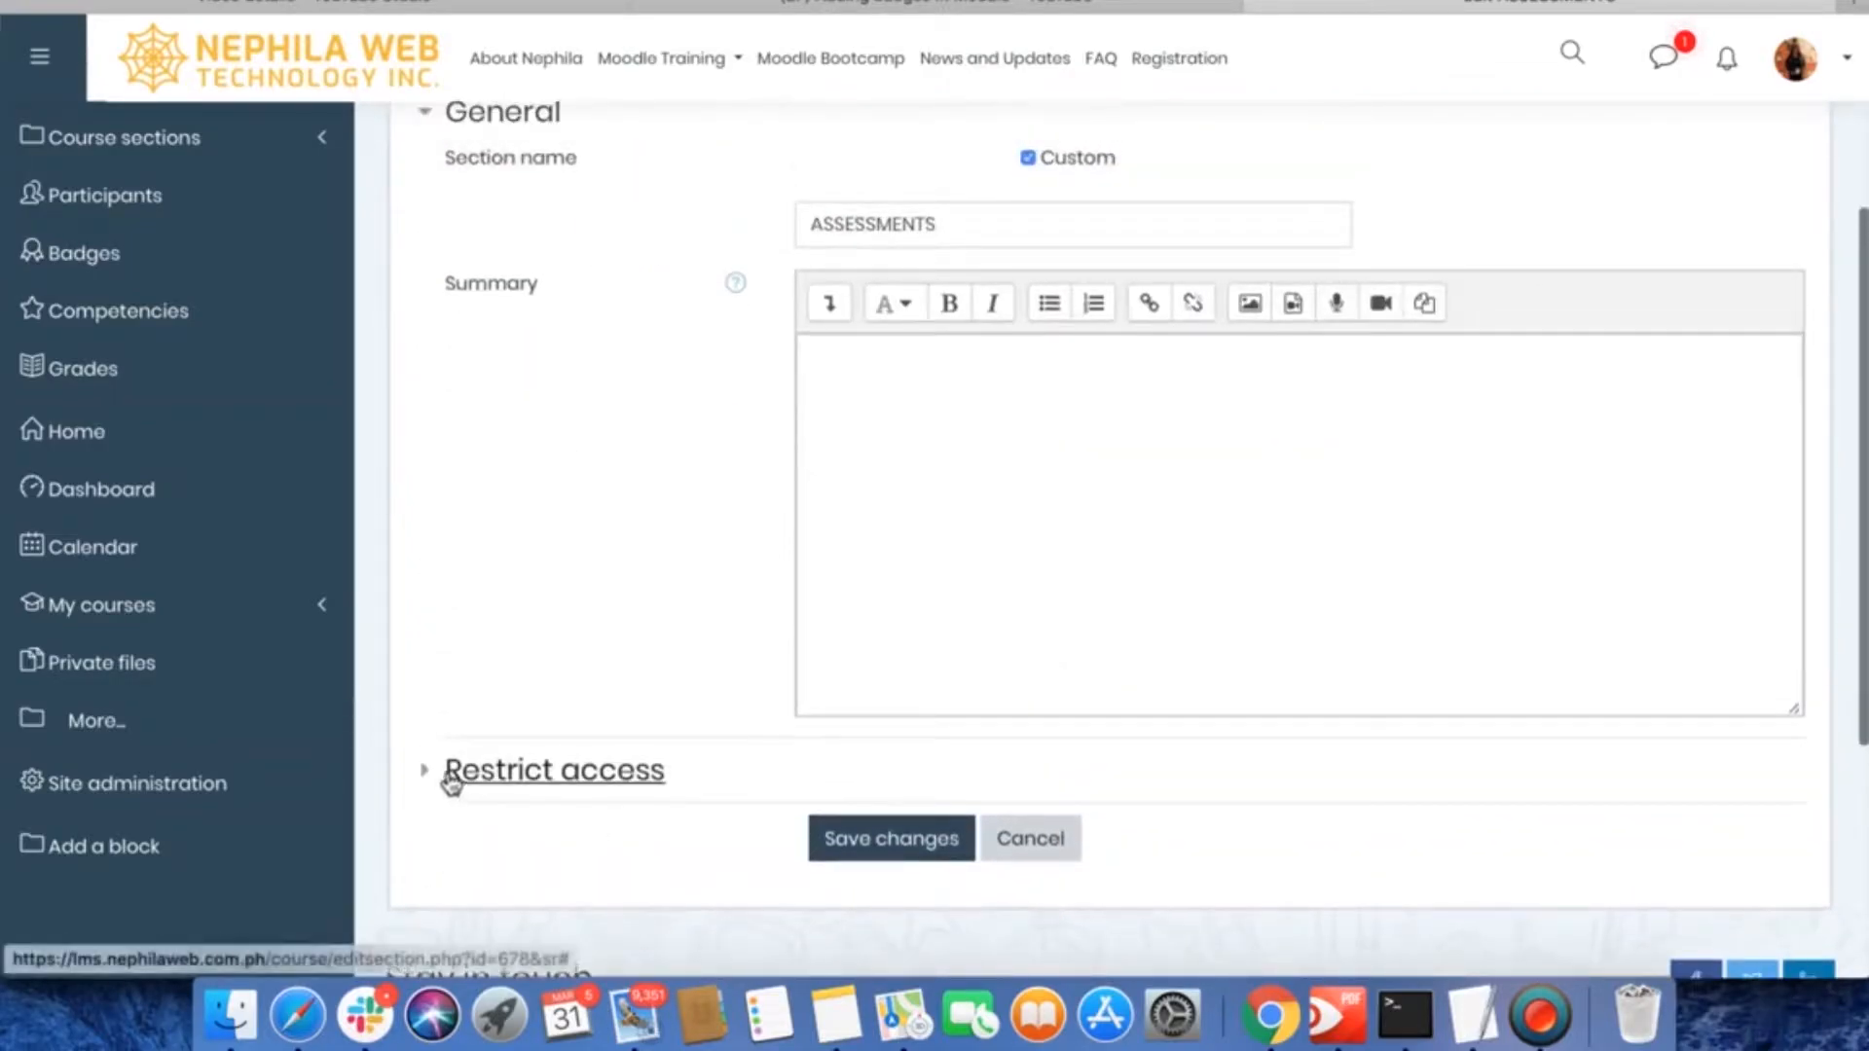
{"action": "left_click", "coordinate": [444, 785]}
{"action": "scroll", "coordinate": [708, 731], "scroll_direction": "down", "scroll_amount": 3}
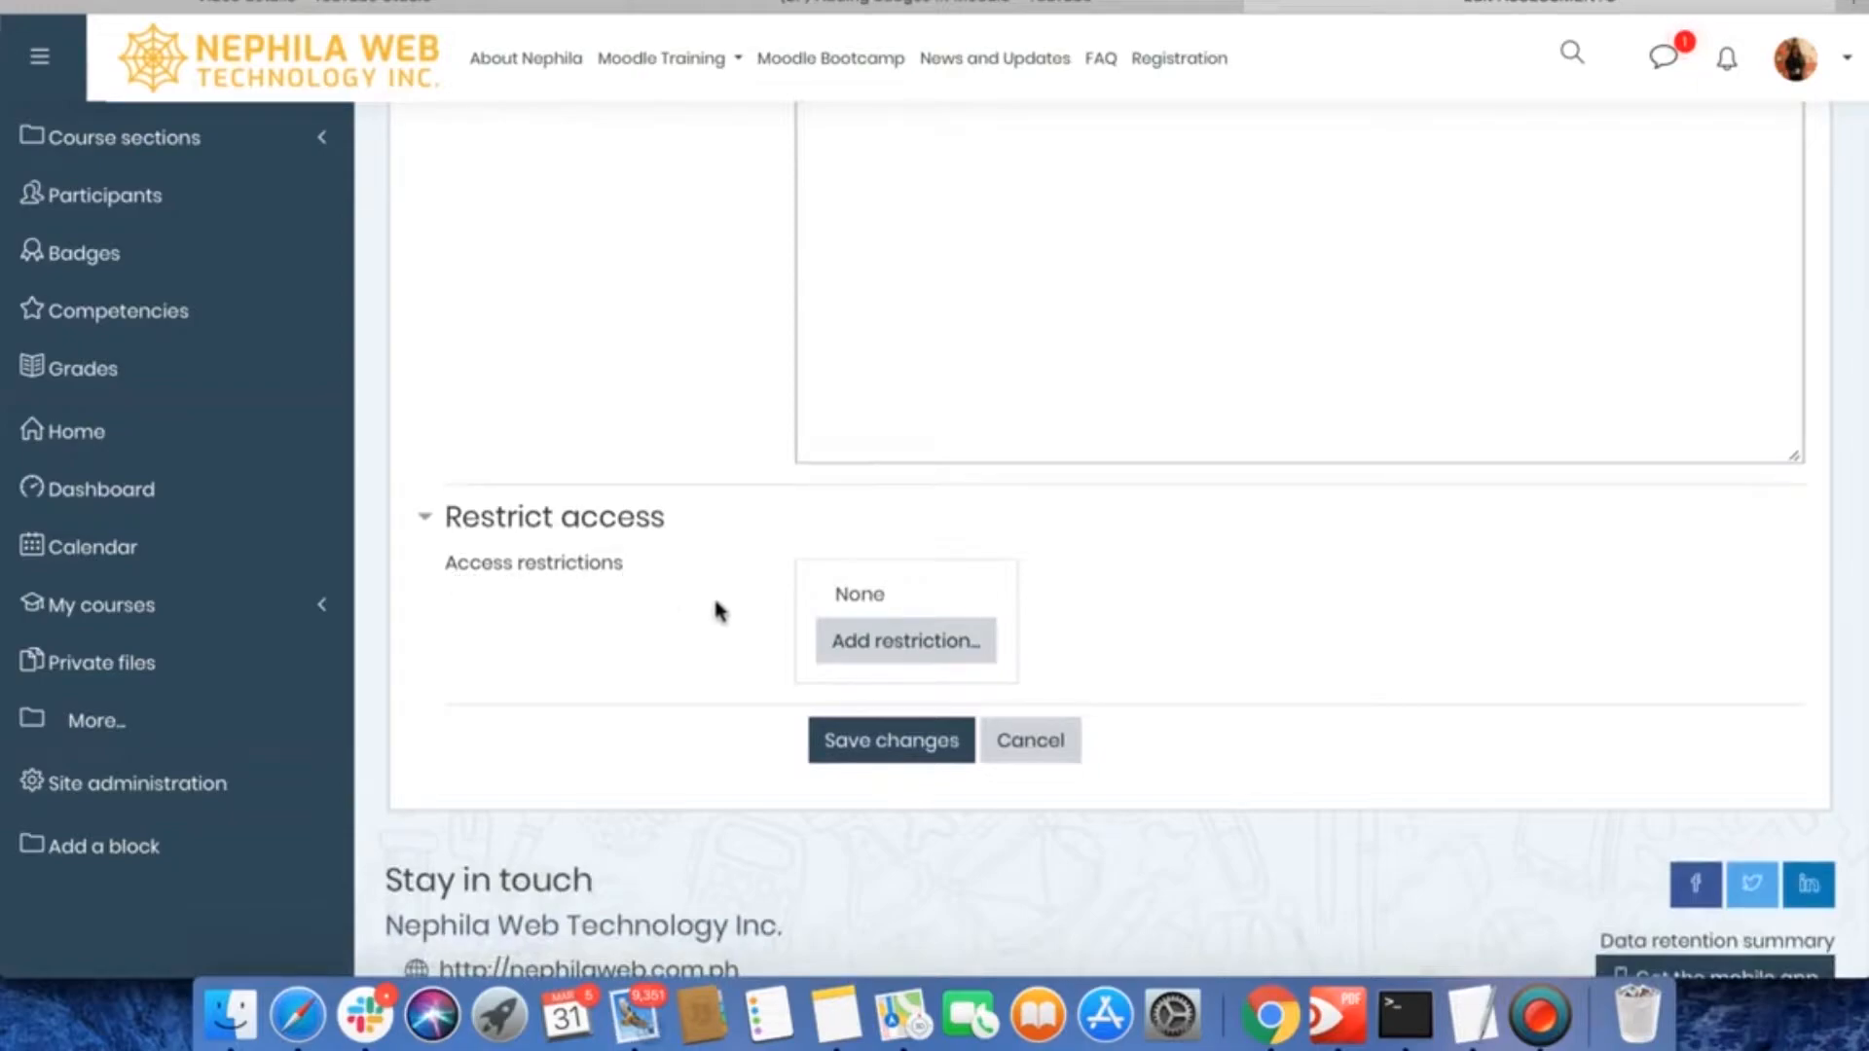
{"action": "left_click", "coordinate": [896, 659]}
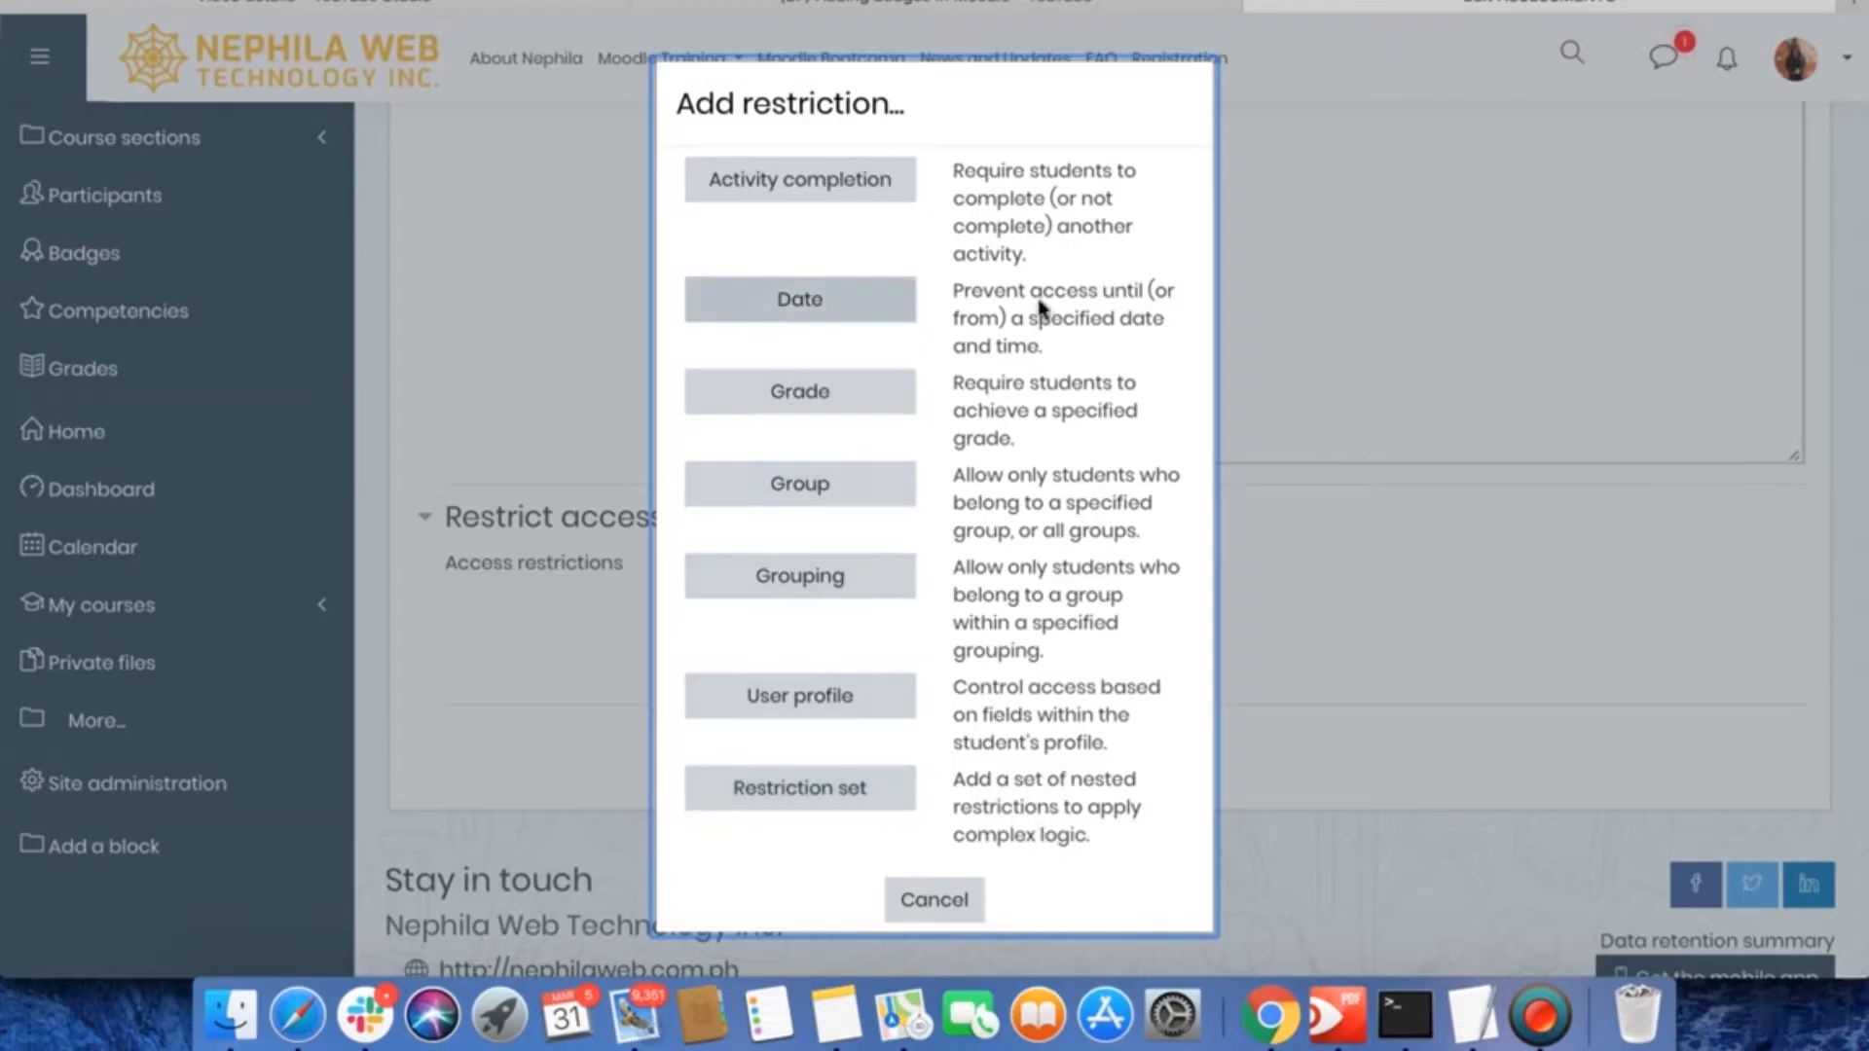
{"action": "left_click", "coordinate": [849, 194]}
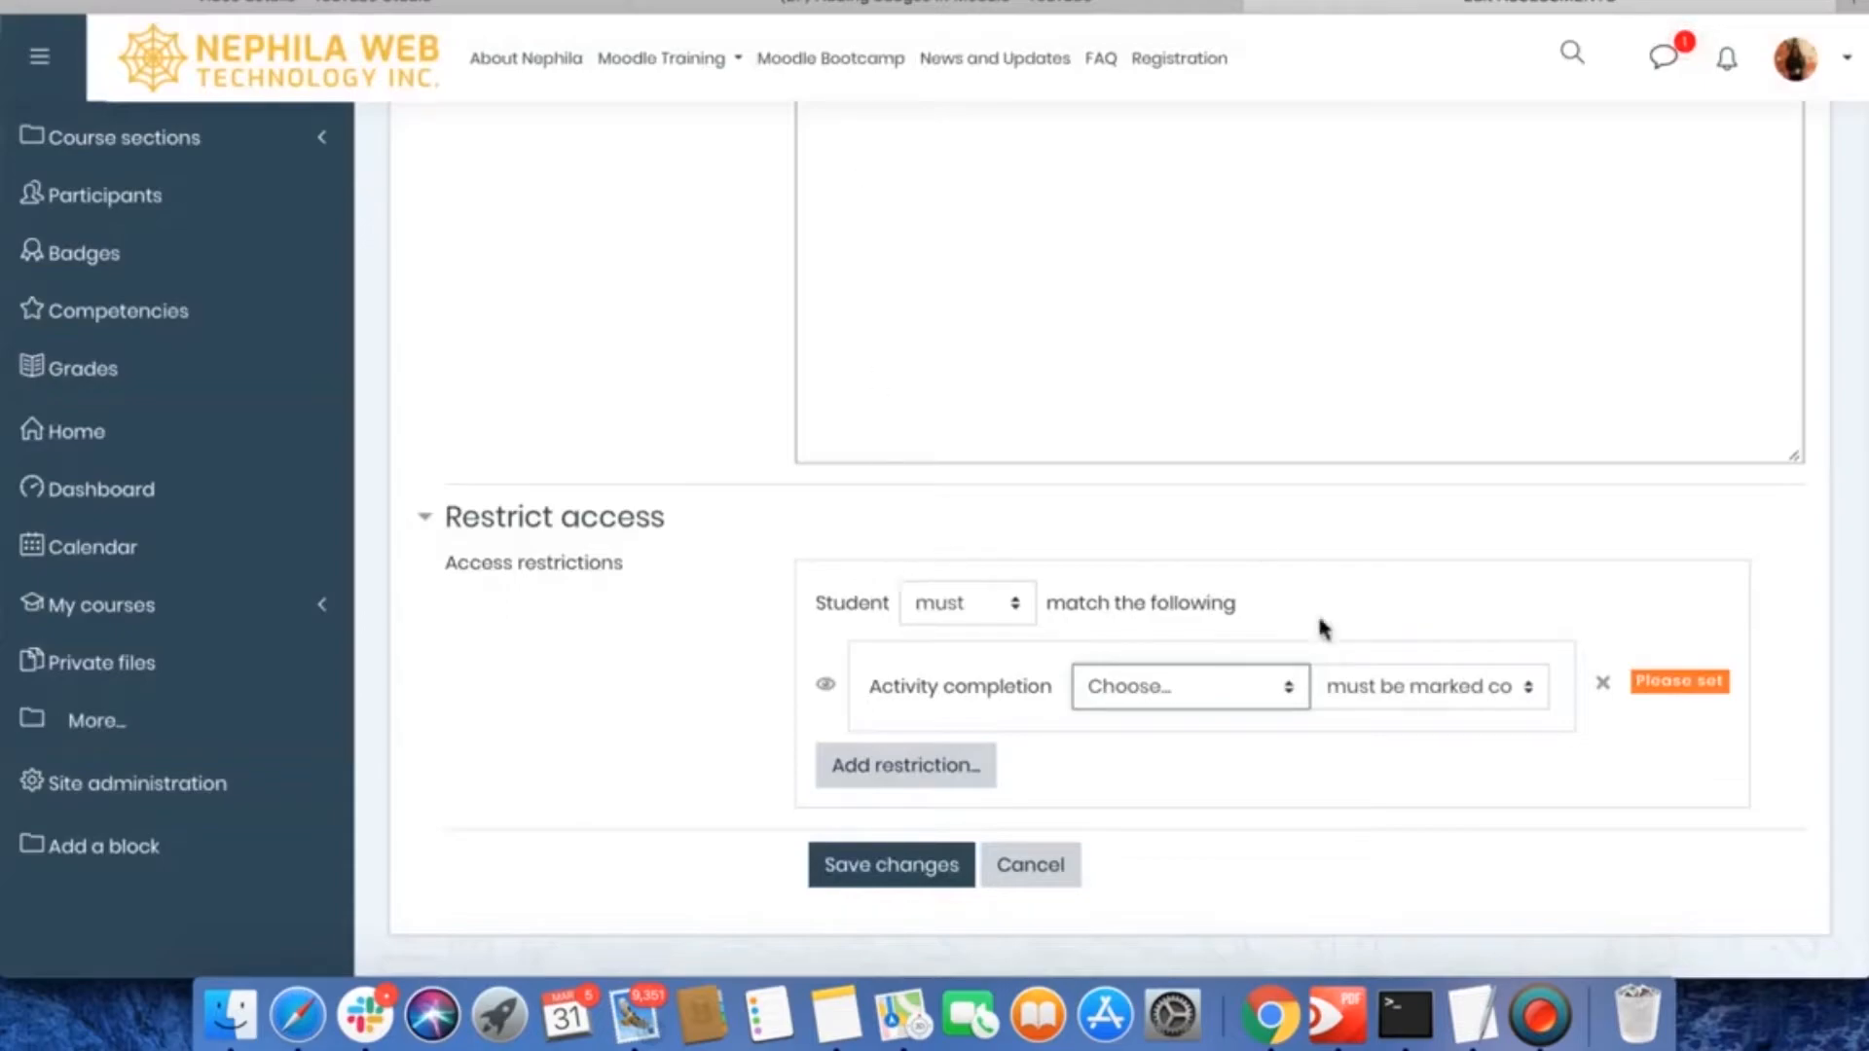
Set the activity completion condition to Quiz 3 with the requirement "must be marked complete".
{"action": "scroll", "coordinate": [1227, 752], "scroll_direction": "down", "scroll_amount": 3}
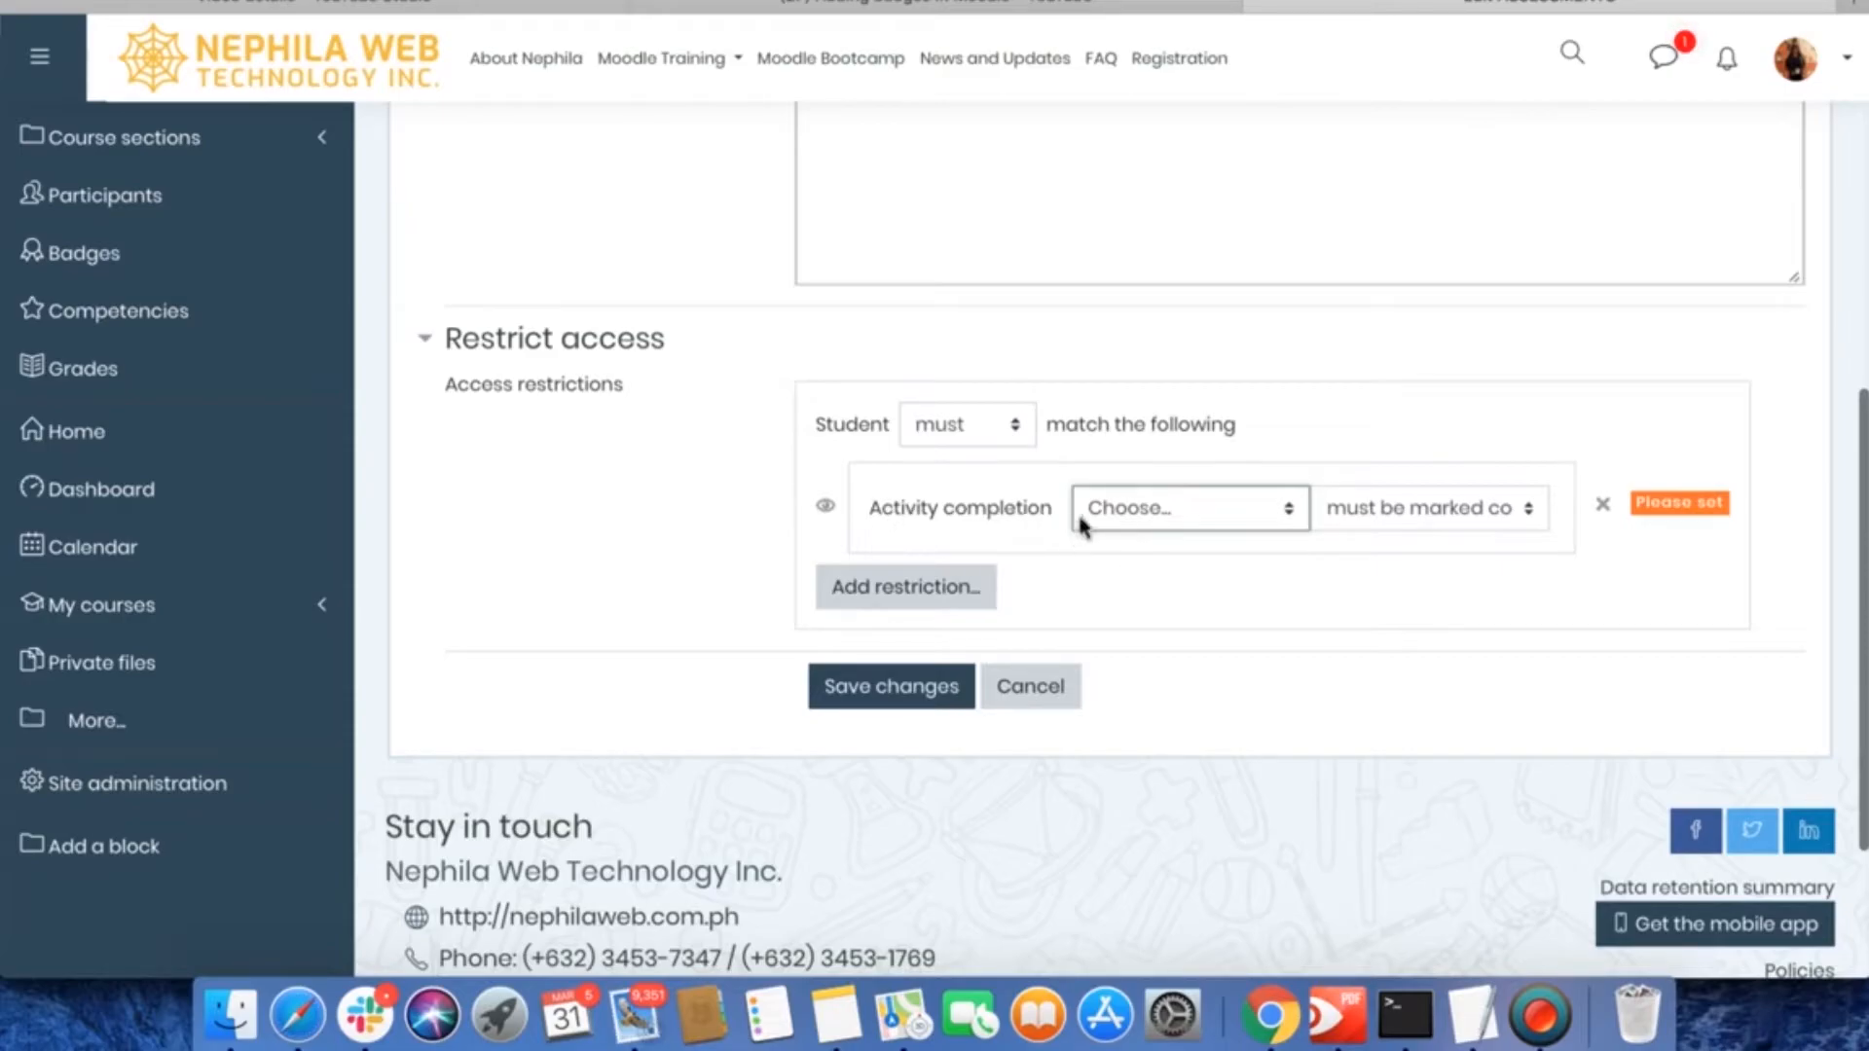
{"action": "left_click", "coordinate": [1186, 510]}
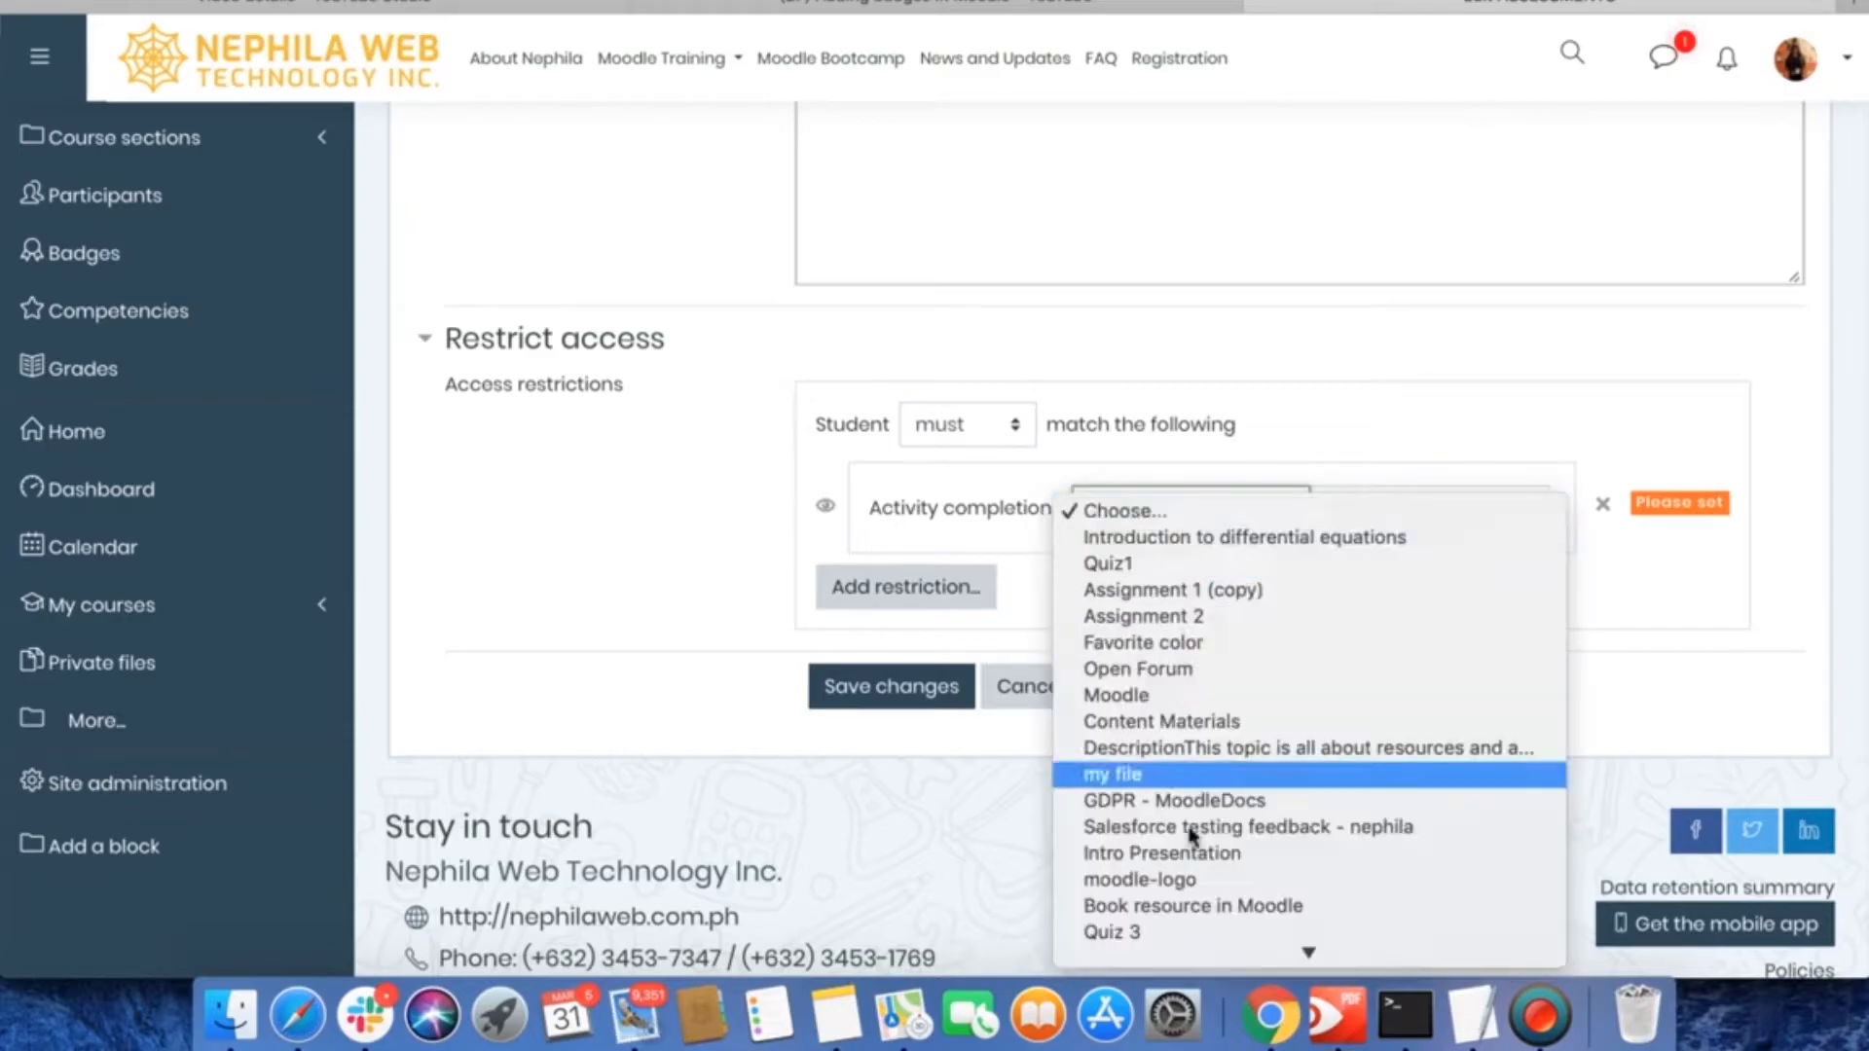
{"action": "scroll", "coordinate": [1189, 845], "scroll_direction": "down", "scroll_amount": 3}
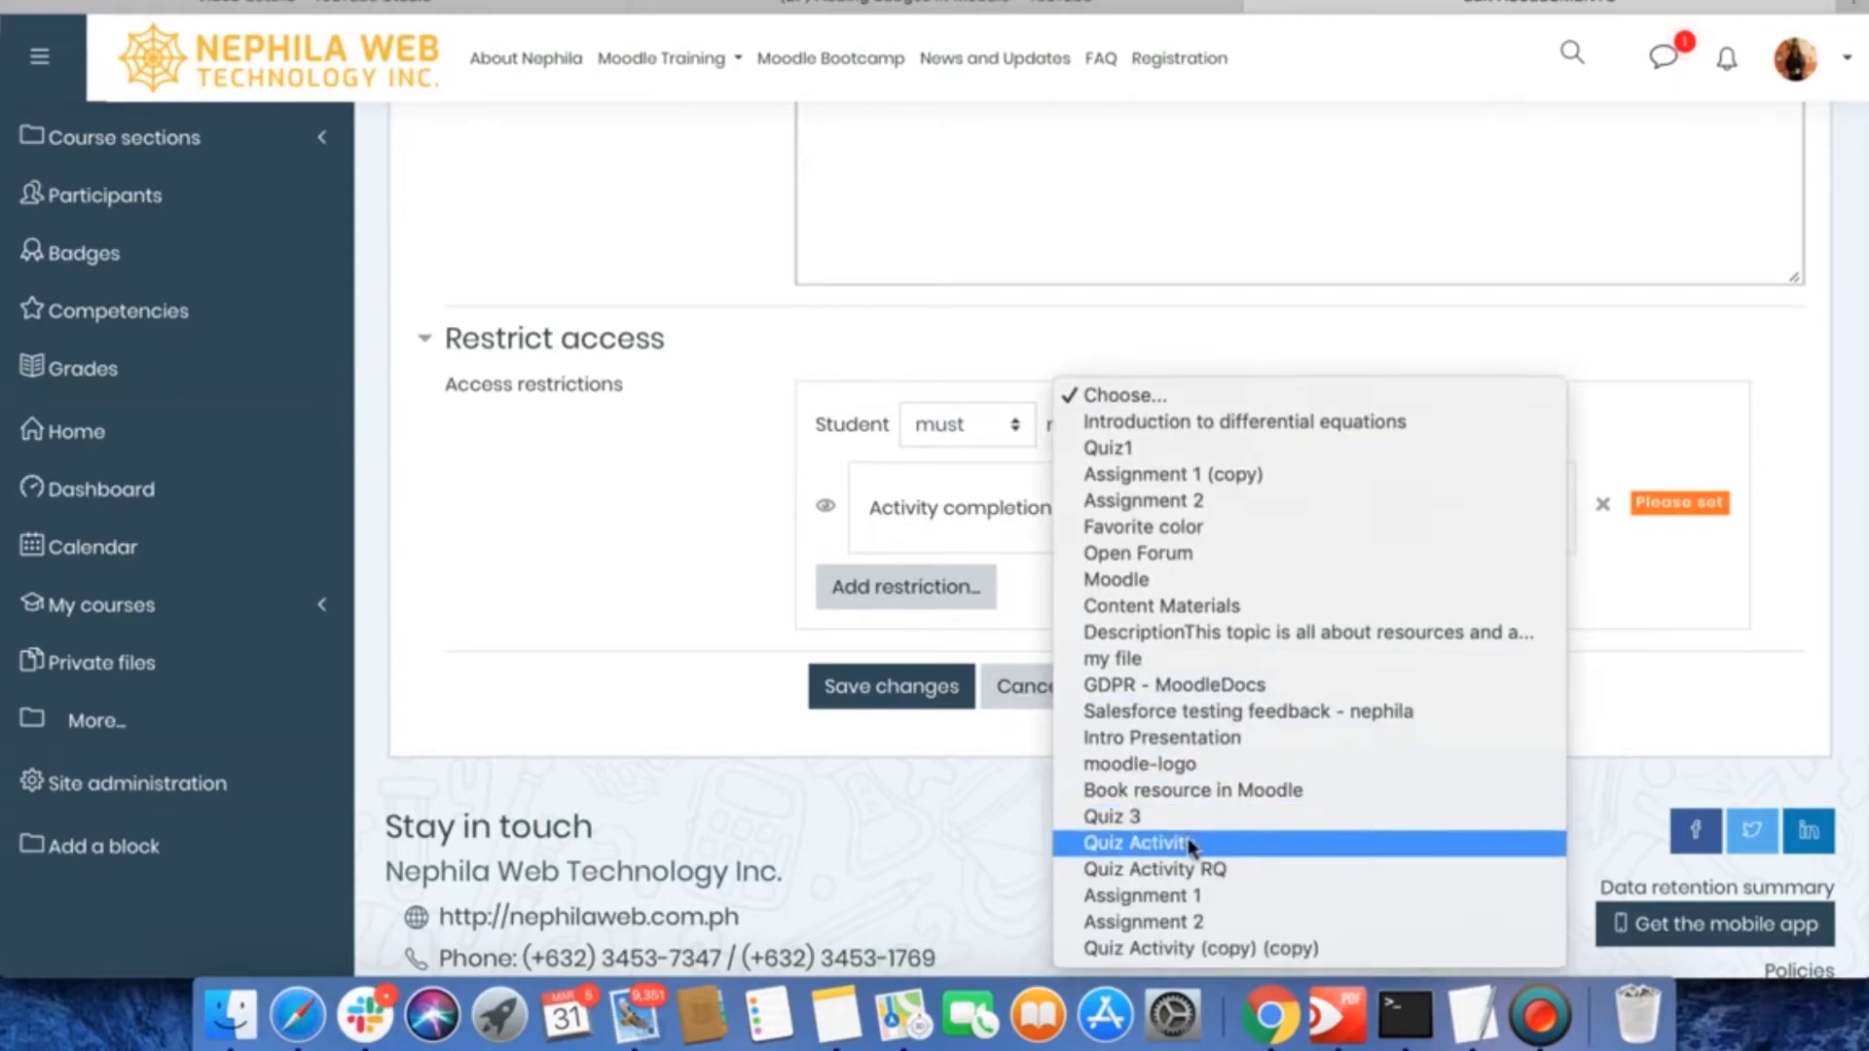
{"action": "left_click", "coordinate": [1132, 822]}
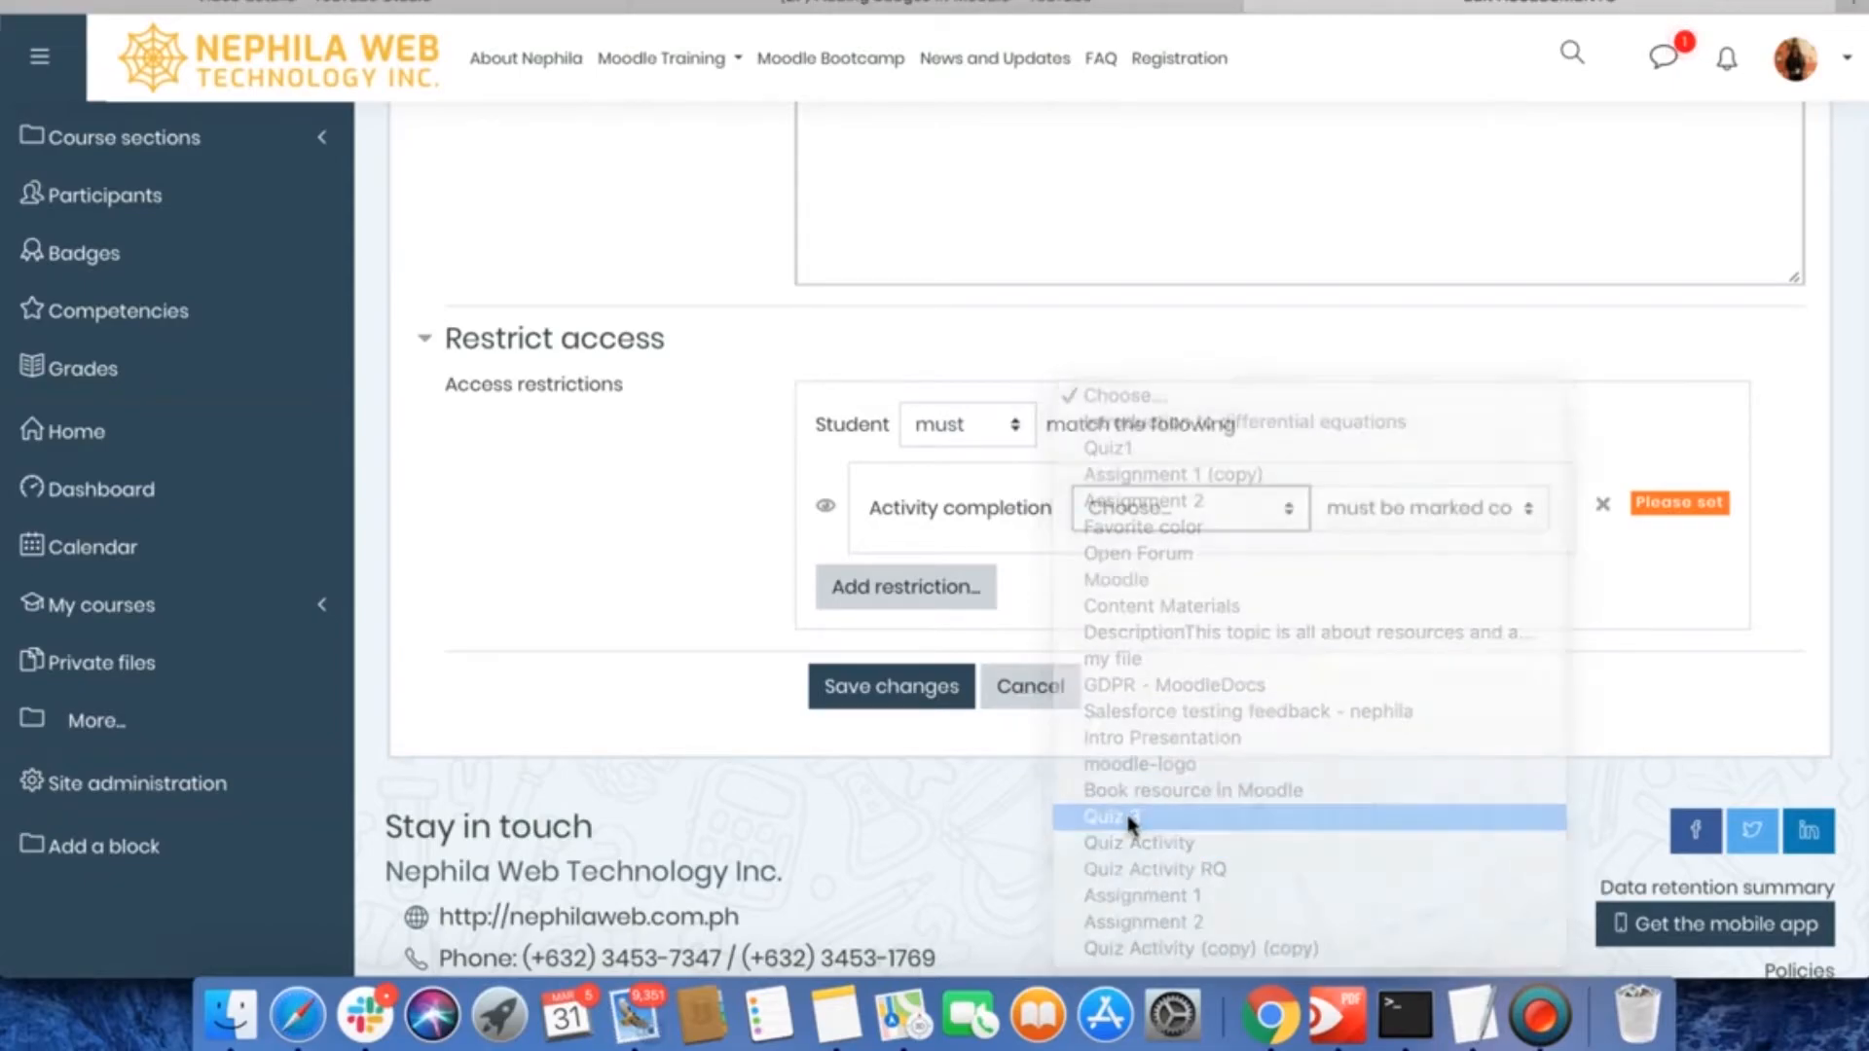
{"action": "left_click", "coordinate": [1481, 516]}
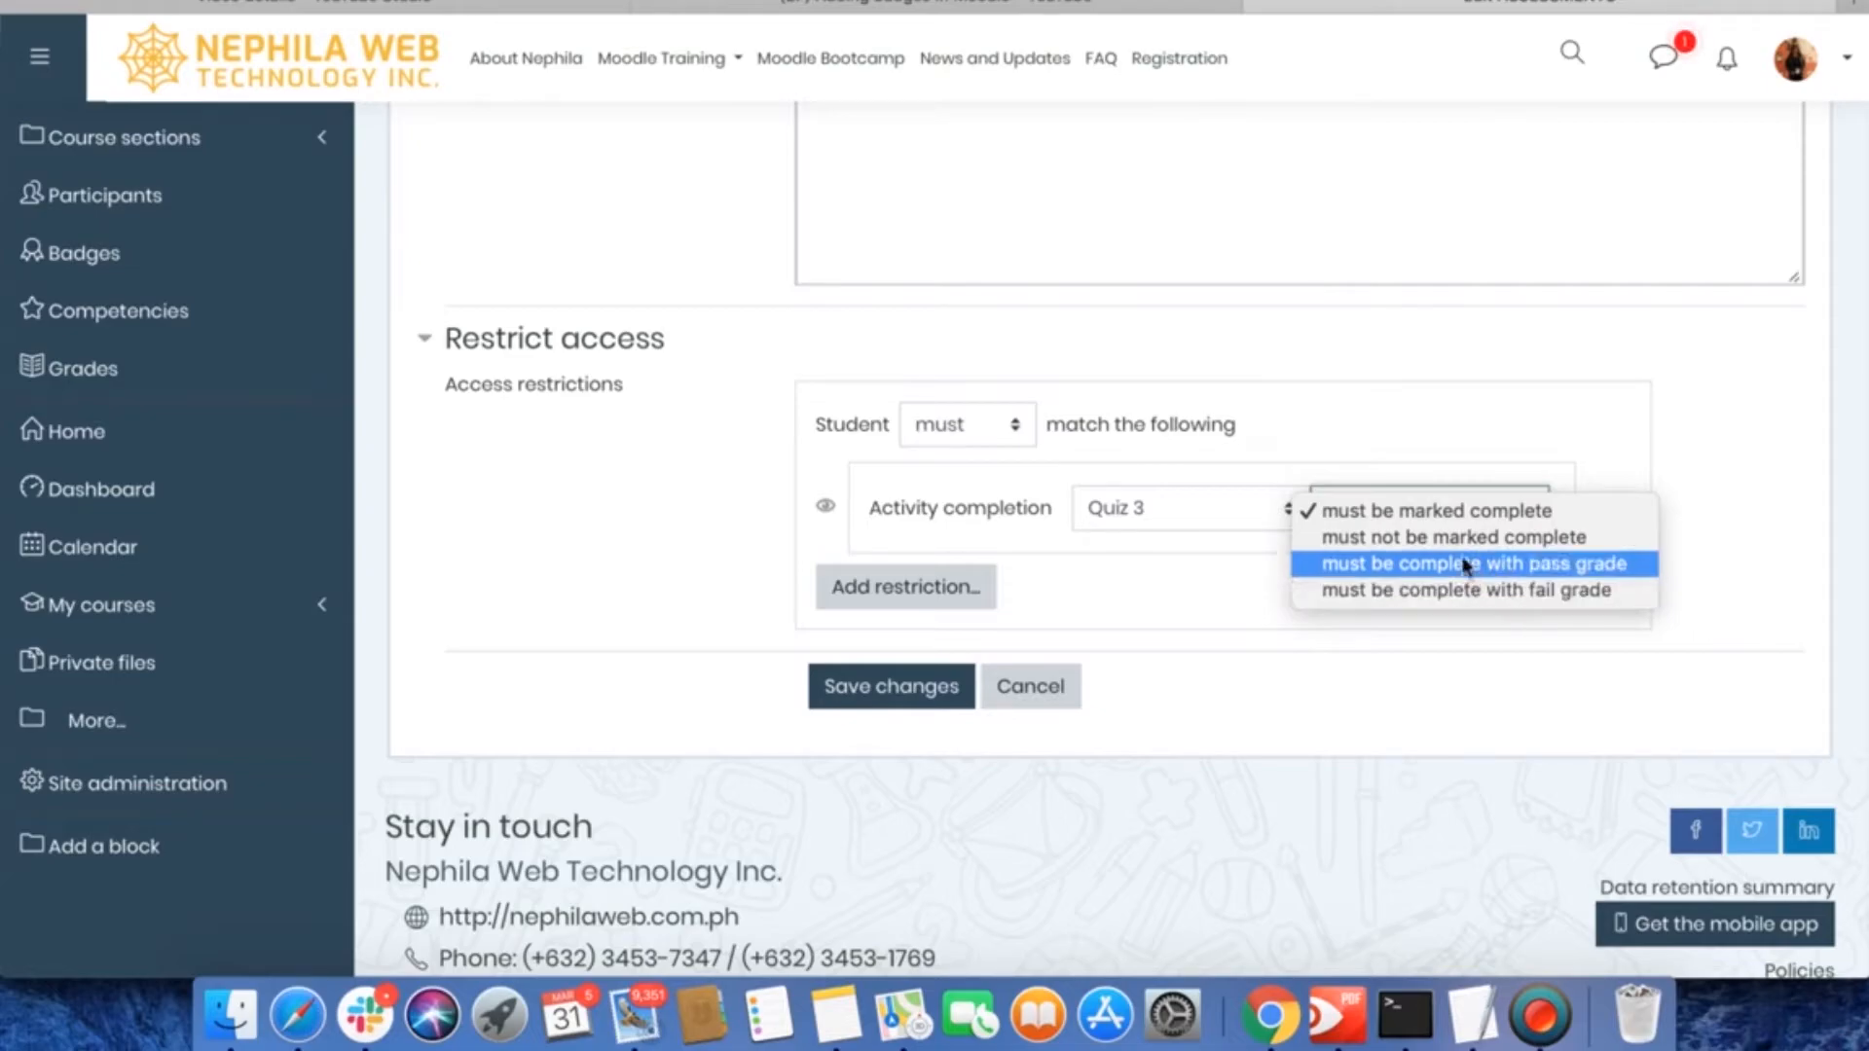
{"action": "left_click", "coordinate": [1441, 519]}
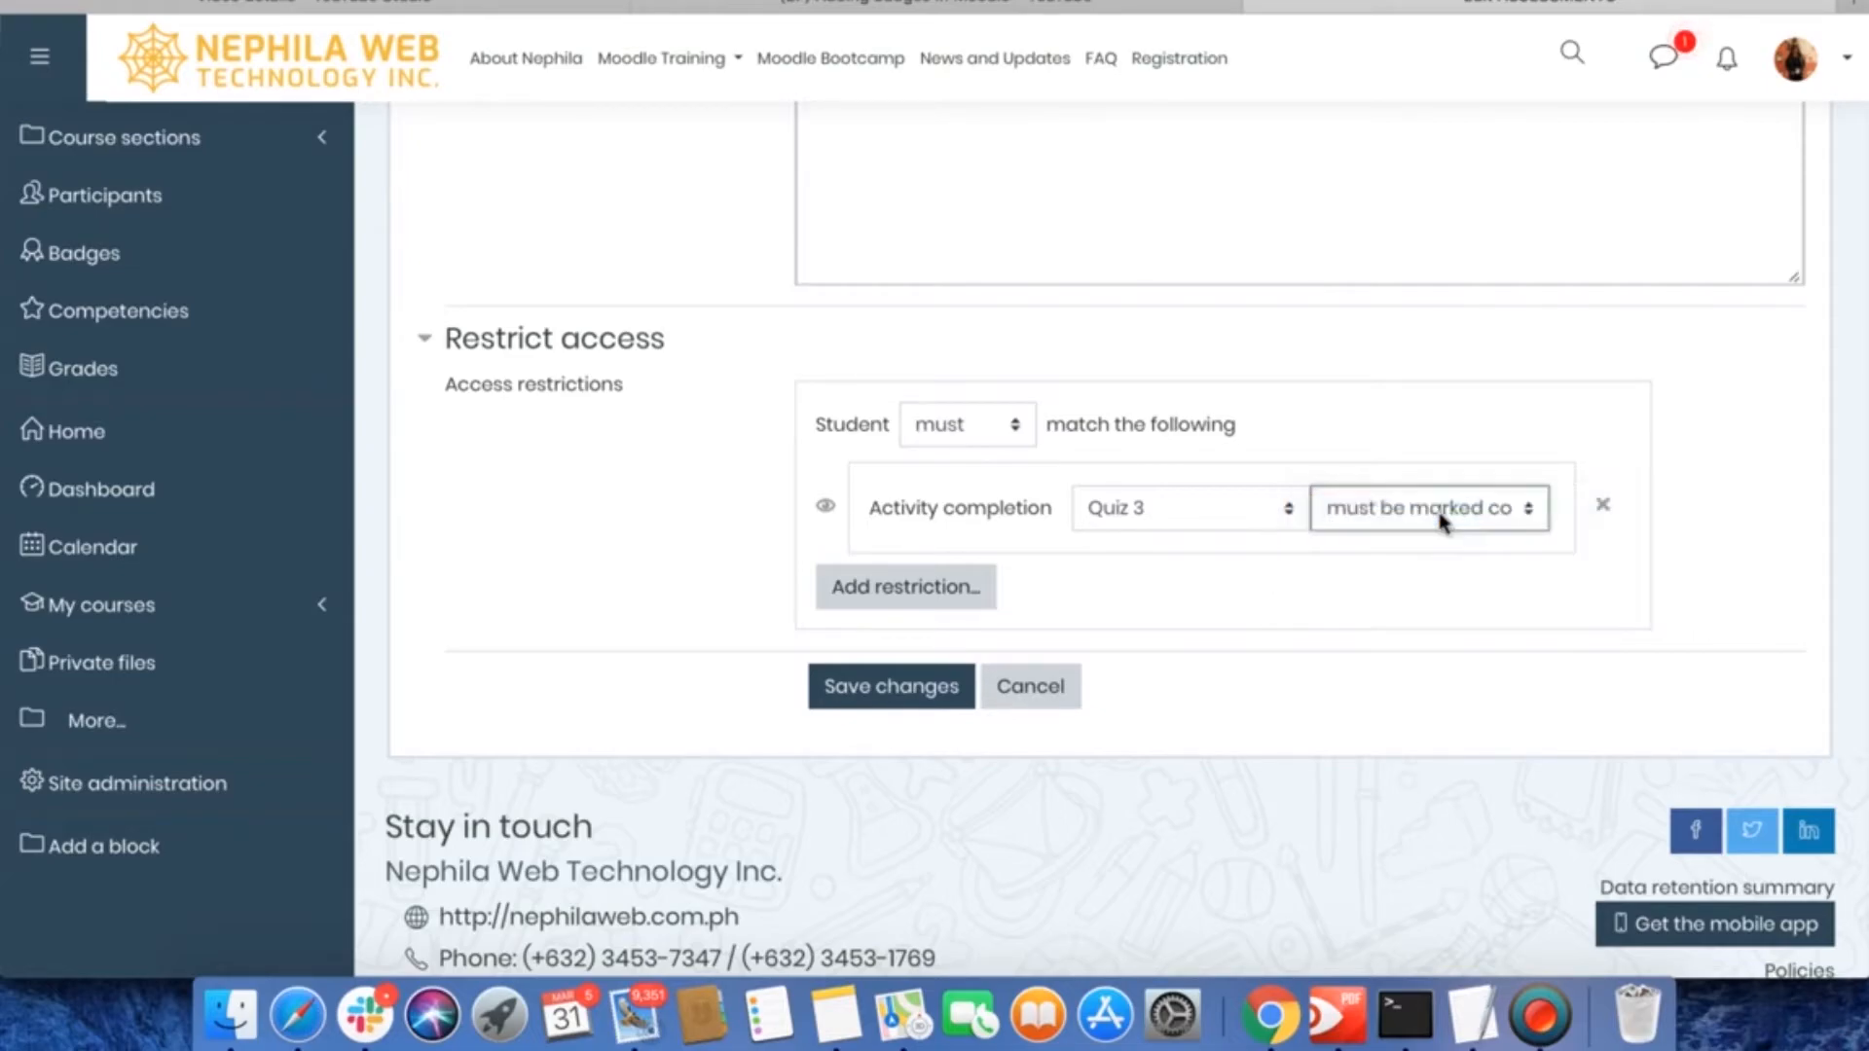
{"action": "left_click", "coordinate": [1455, 507]}
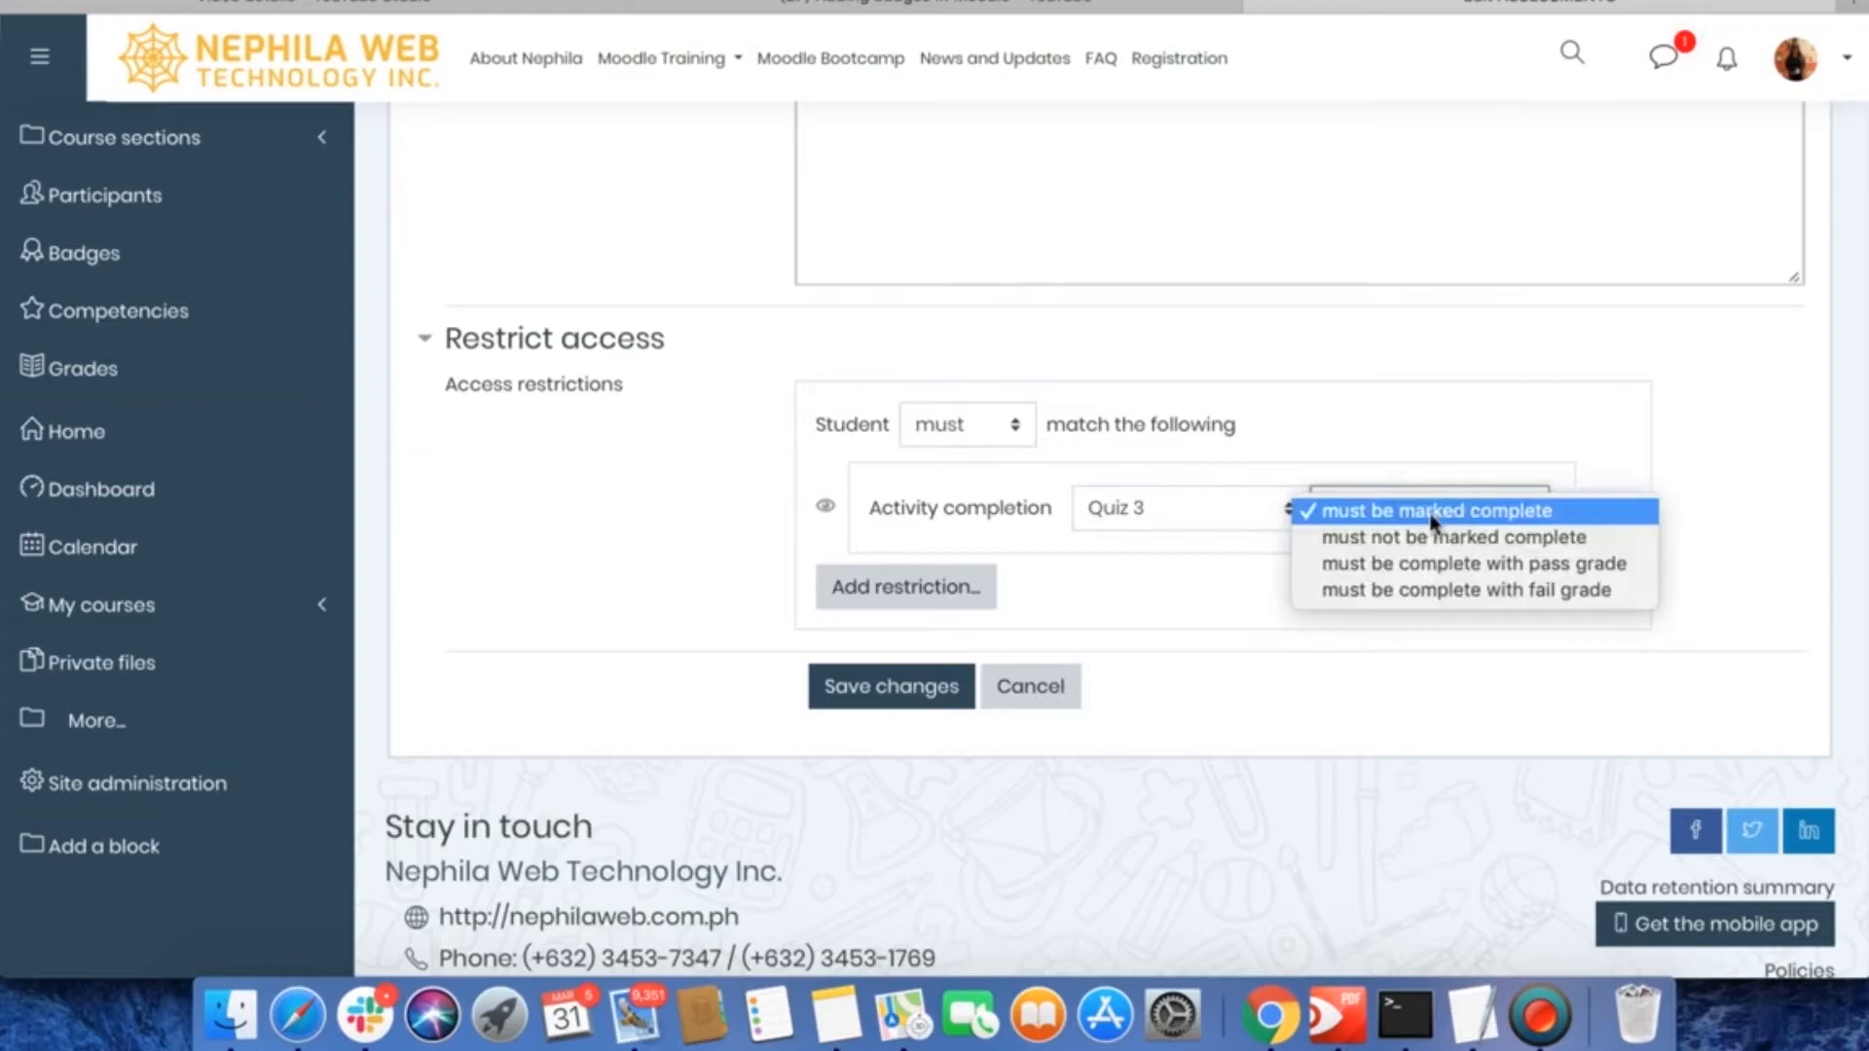
{"action": "left_click", "coordinate": [1430, 516]}
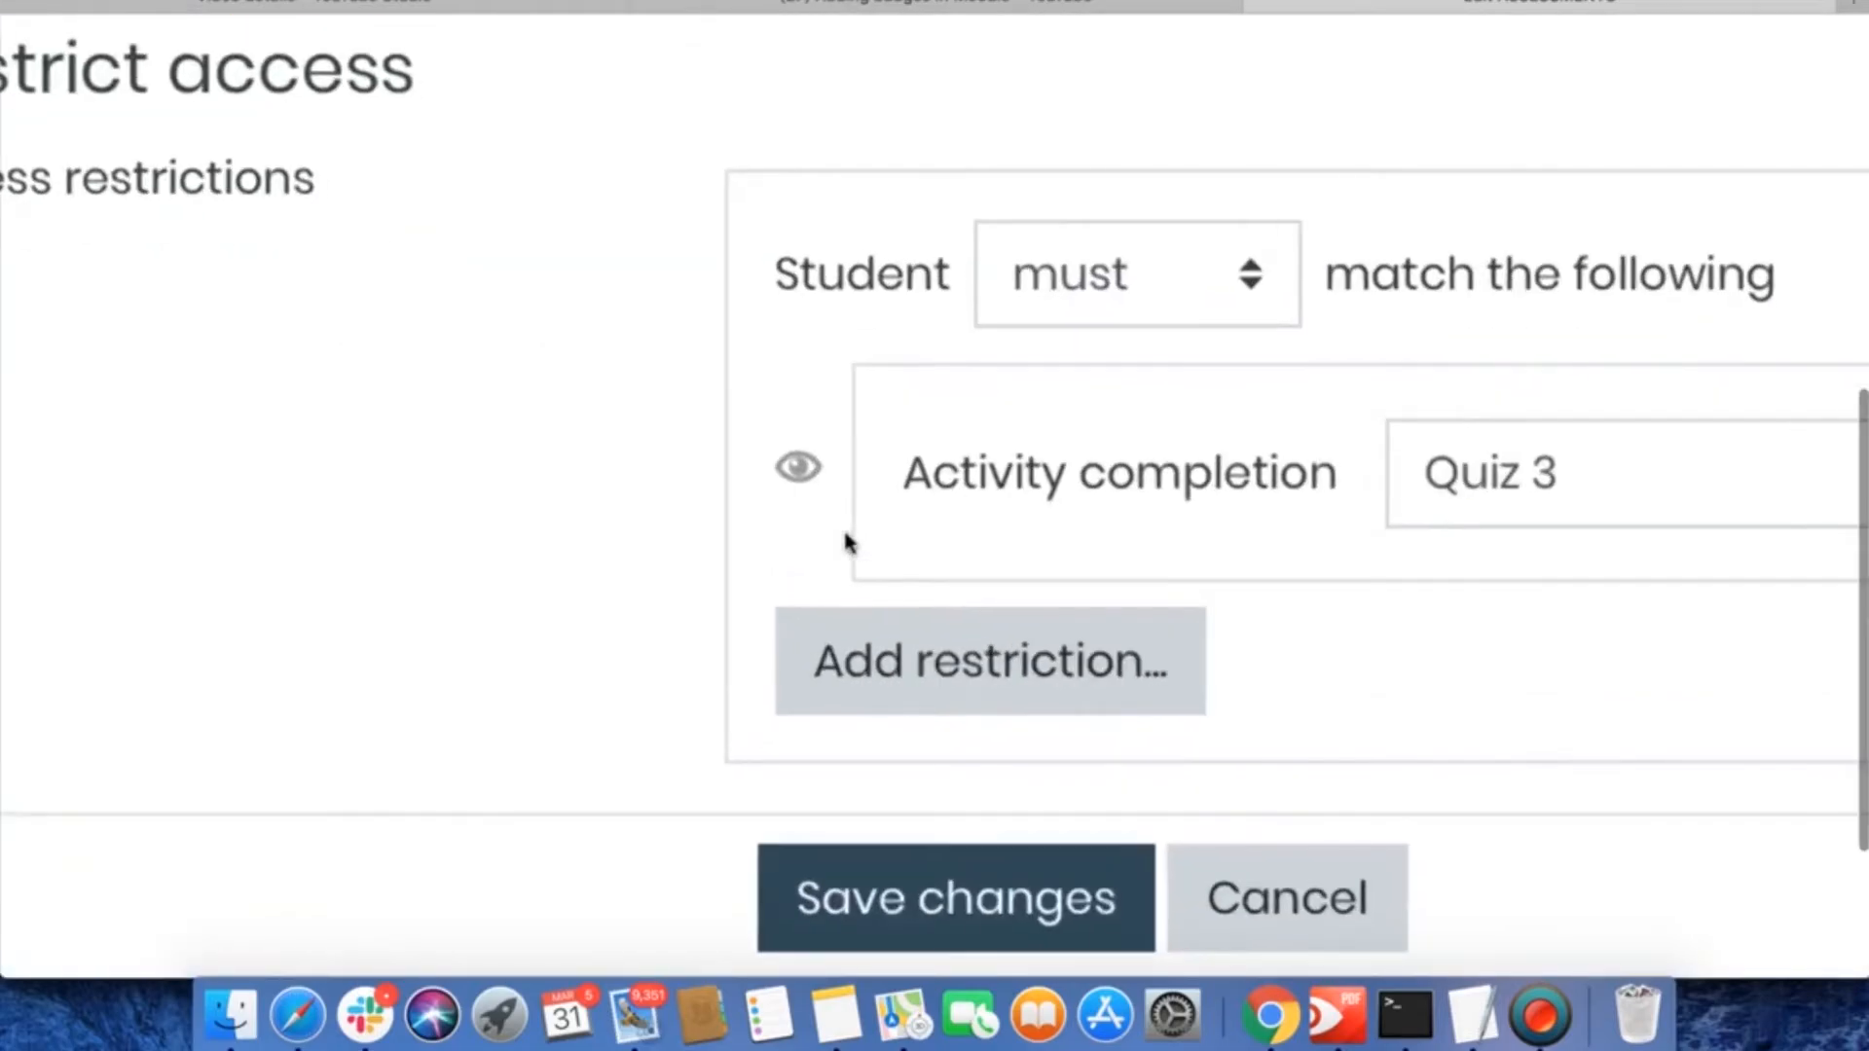
Try hiding the section completely for students who do not meet the Quiz 3 condition, and restore the greyed-out display.
{"action": "scroll", "coordinate": [845, 530], "scroll_direction": "right", "scroll_amount": 2}
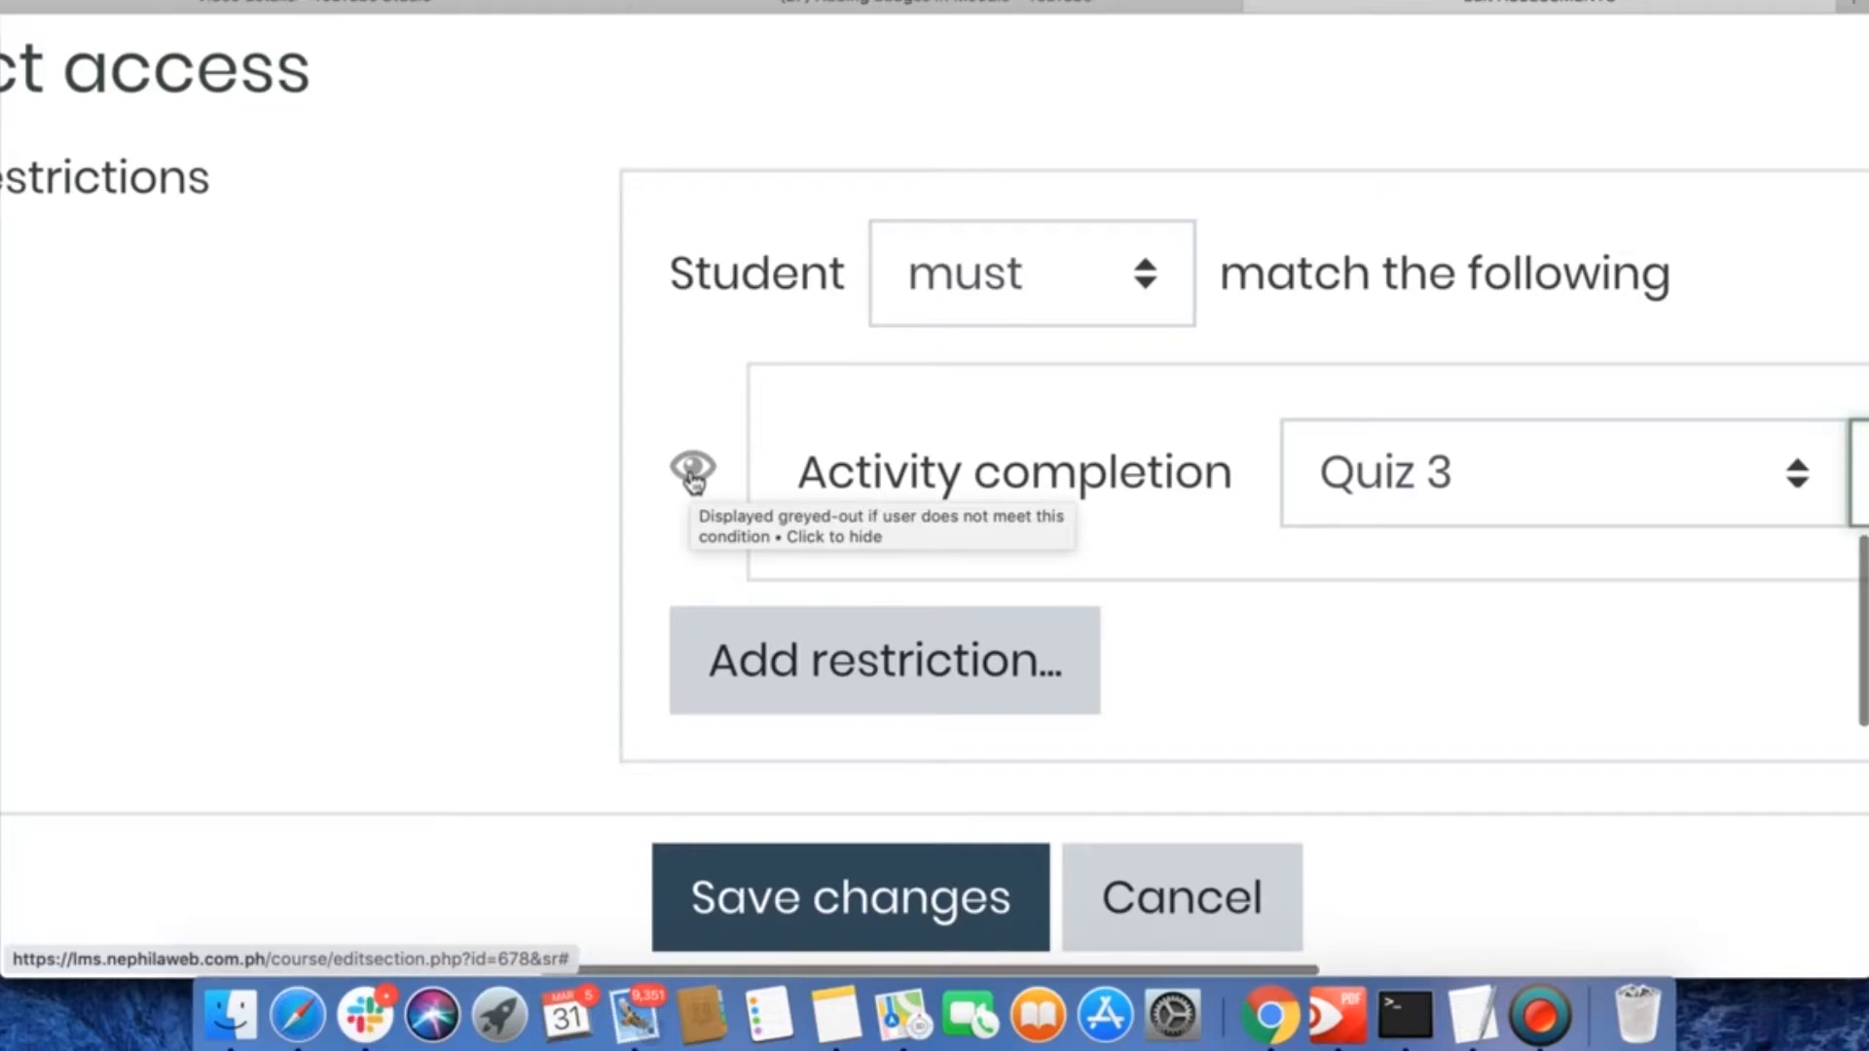
{"action": "scroll", "coordinate": [693, 477], "scroll_direction": "right", "scroll_amount": 1}
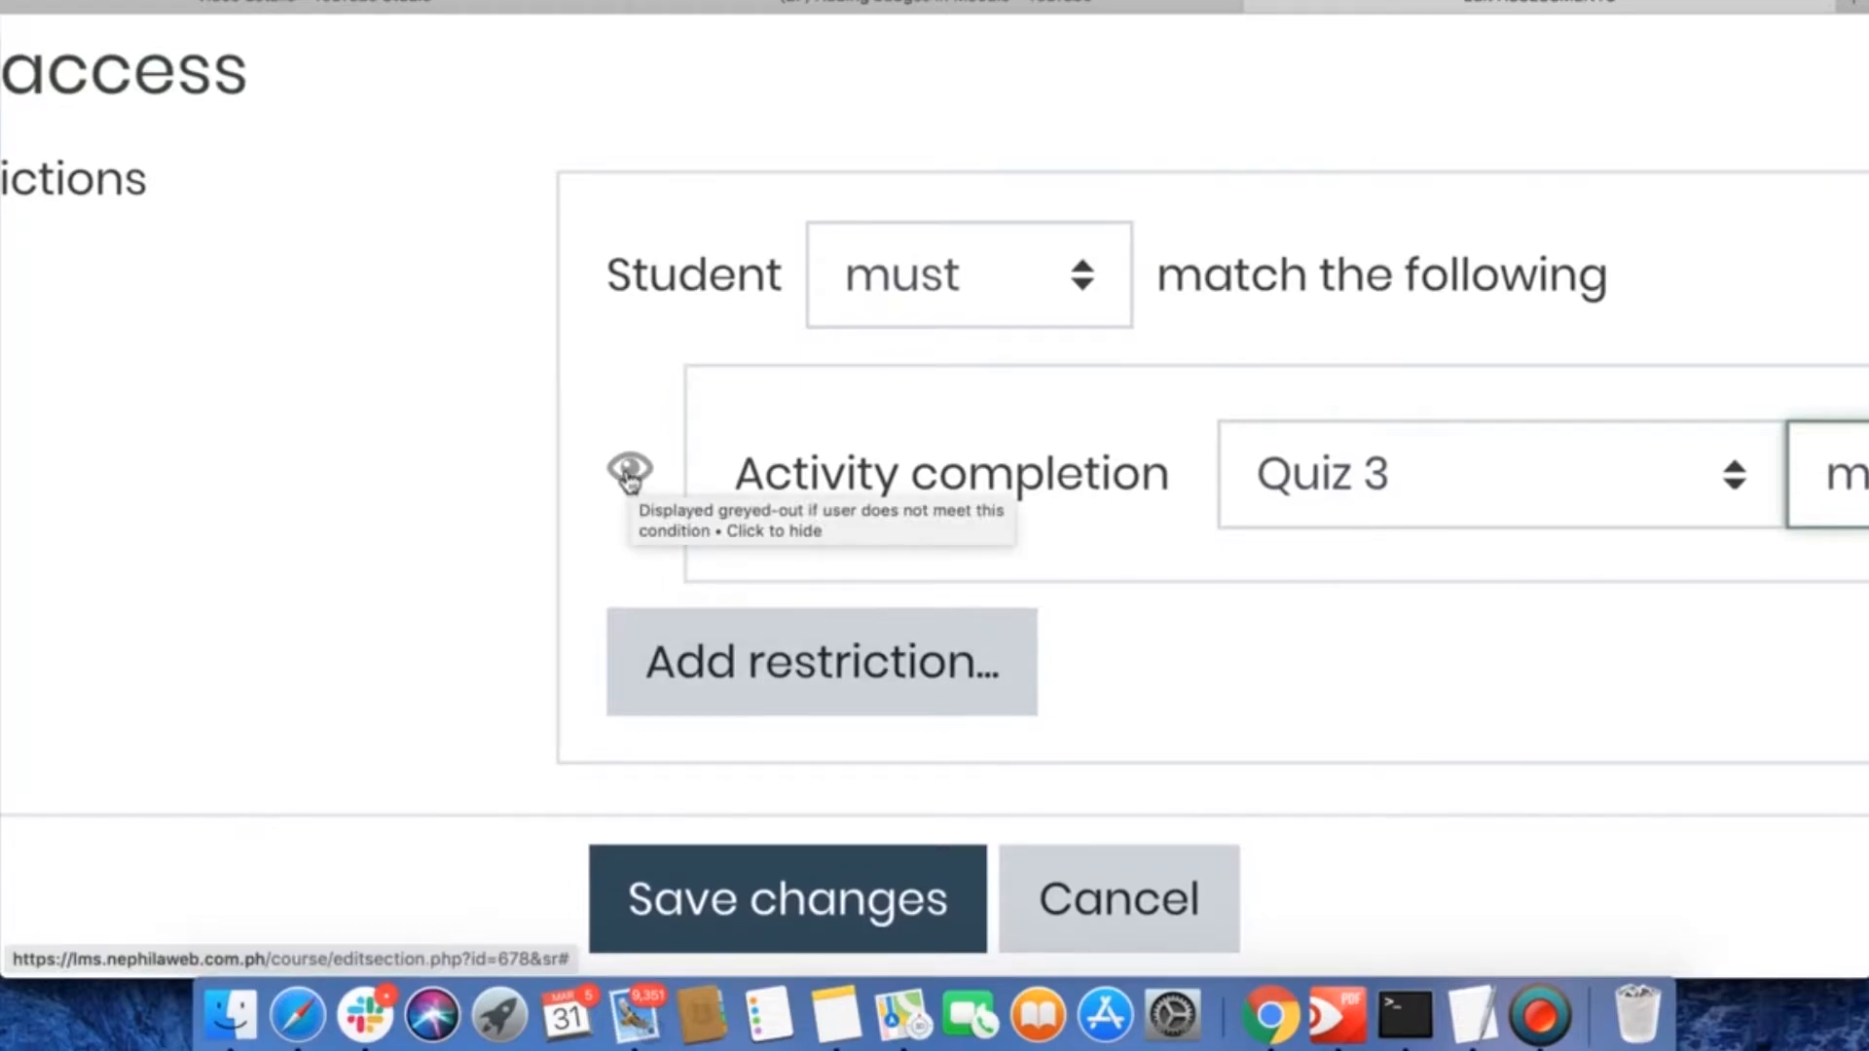
{"action": "left_click", "coordinate": [536, 511]}
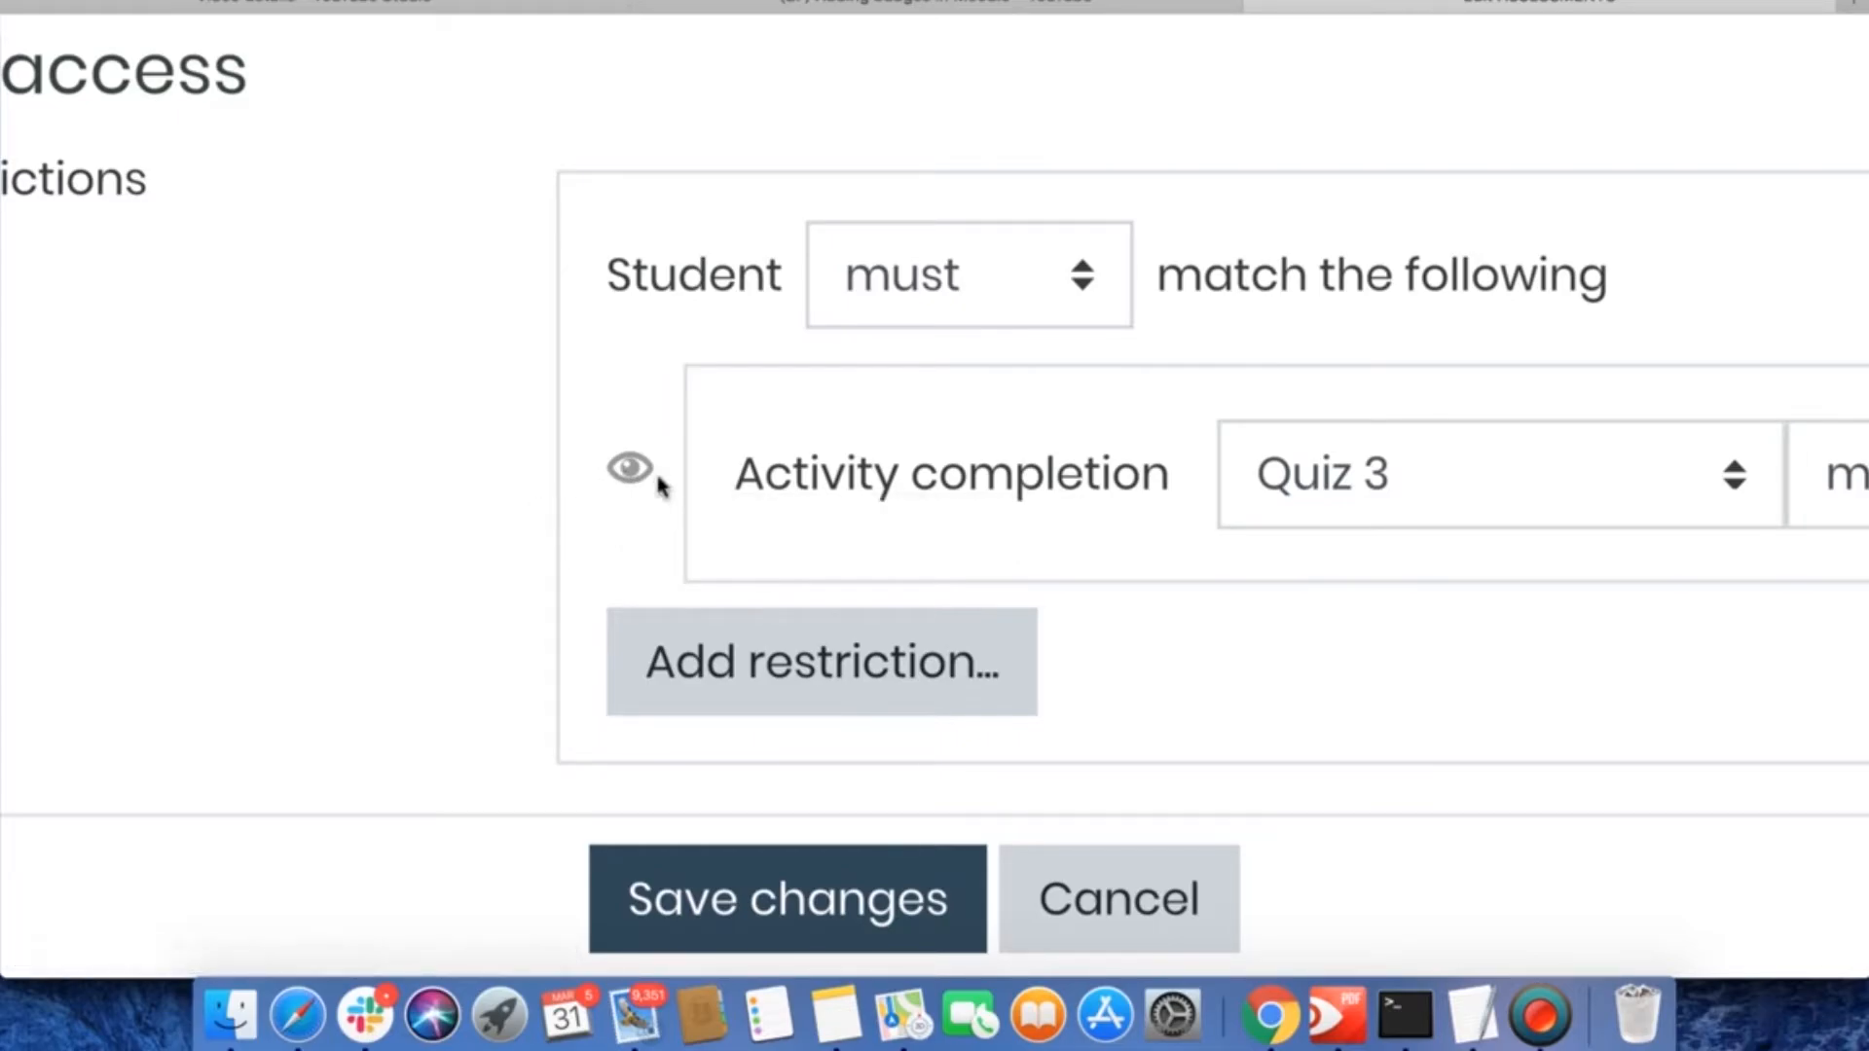
{"action": "scroll", "coordinate": [662, 487], "scroll_direction": "down", "scroll_amount": 5}
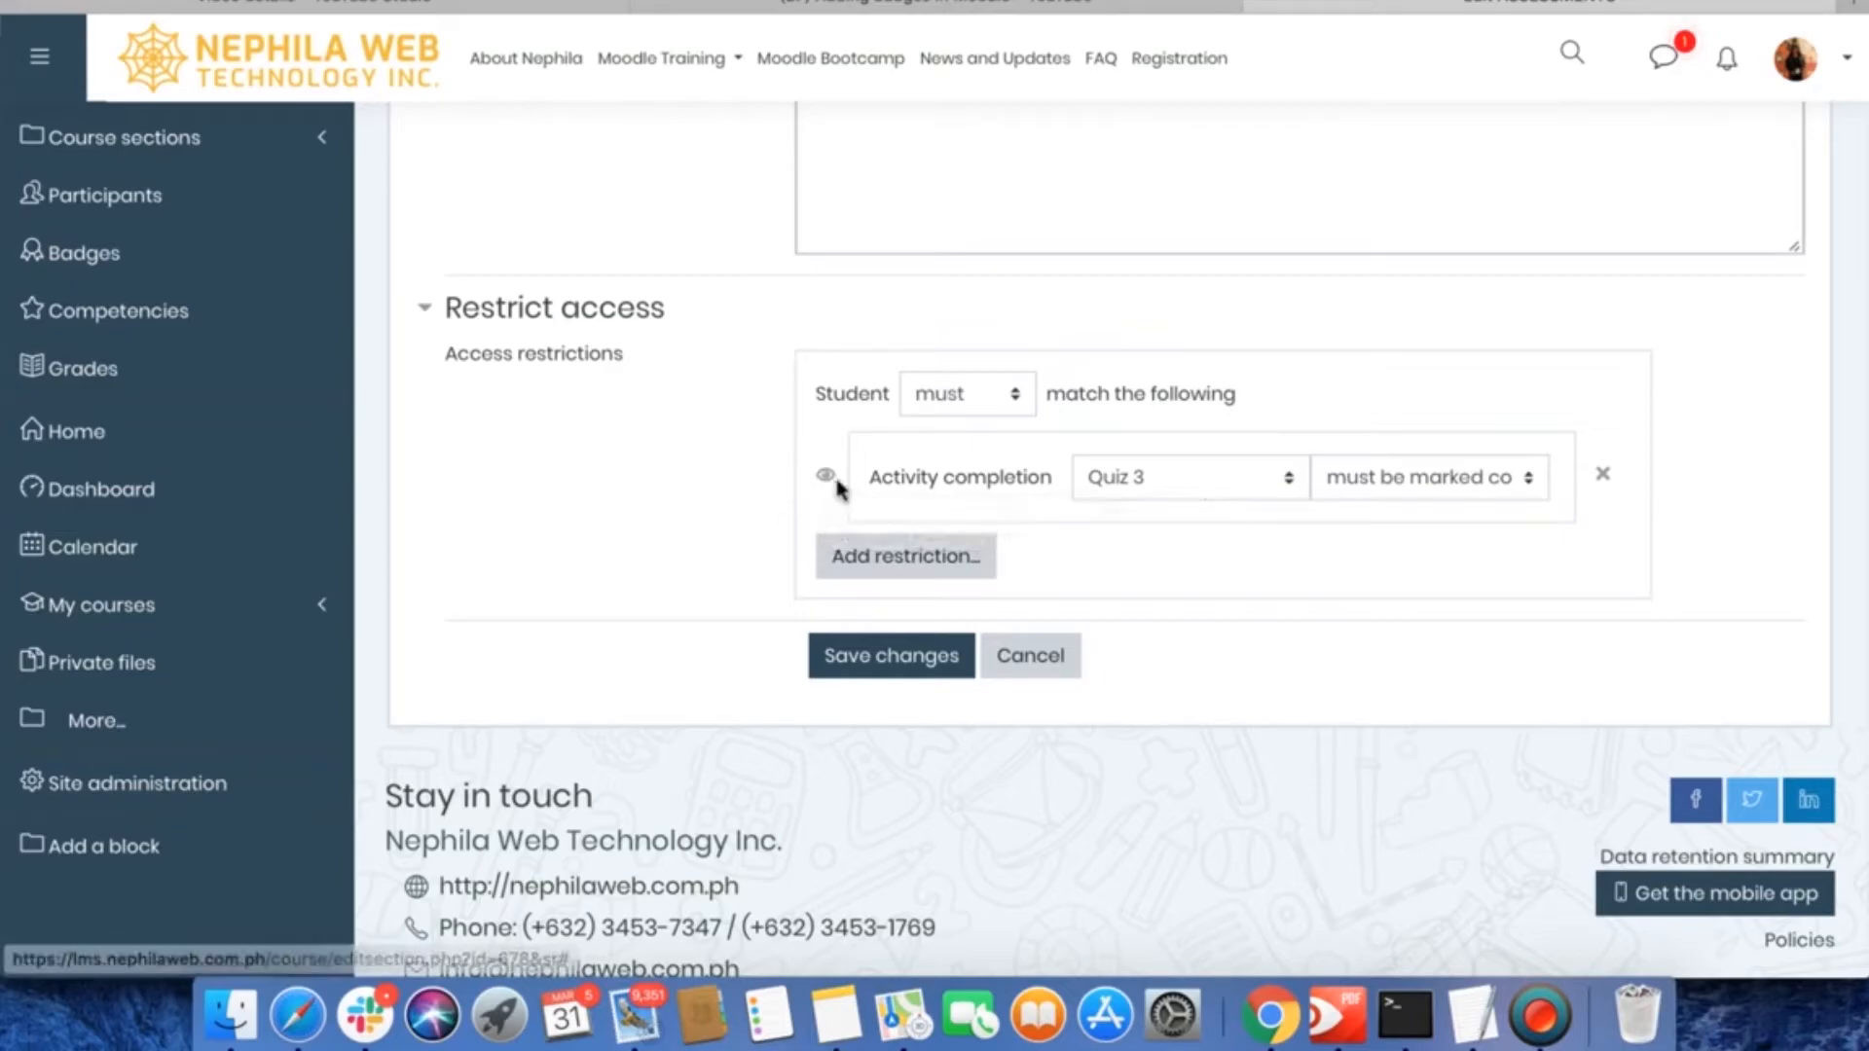
{"action": "scroll", "coordinate": [837, 480], "scroll_direction": "up", "scroll_amount": 4}
{"action": "scroll", "coordinate": [837, 480], "scroll_direction": "down", "scroll_amount": 3}
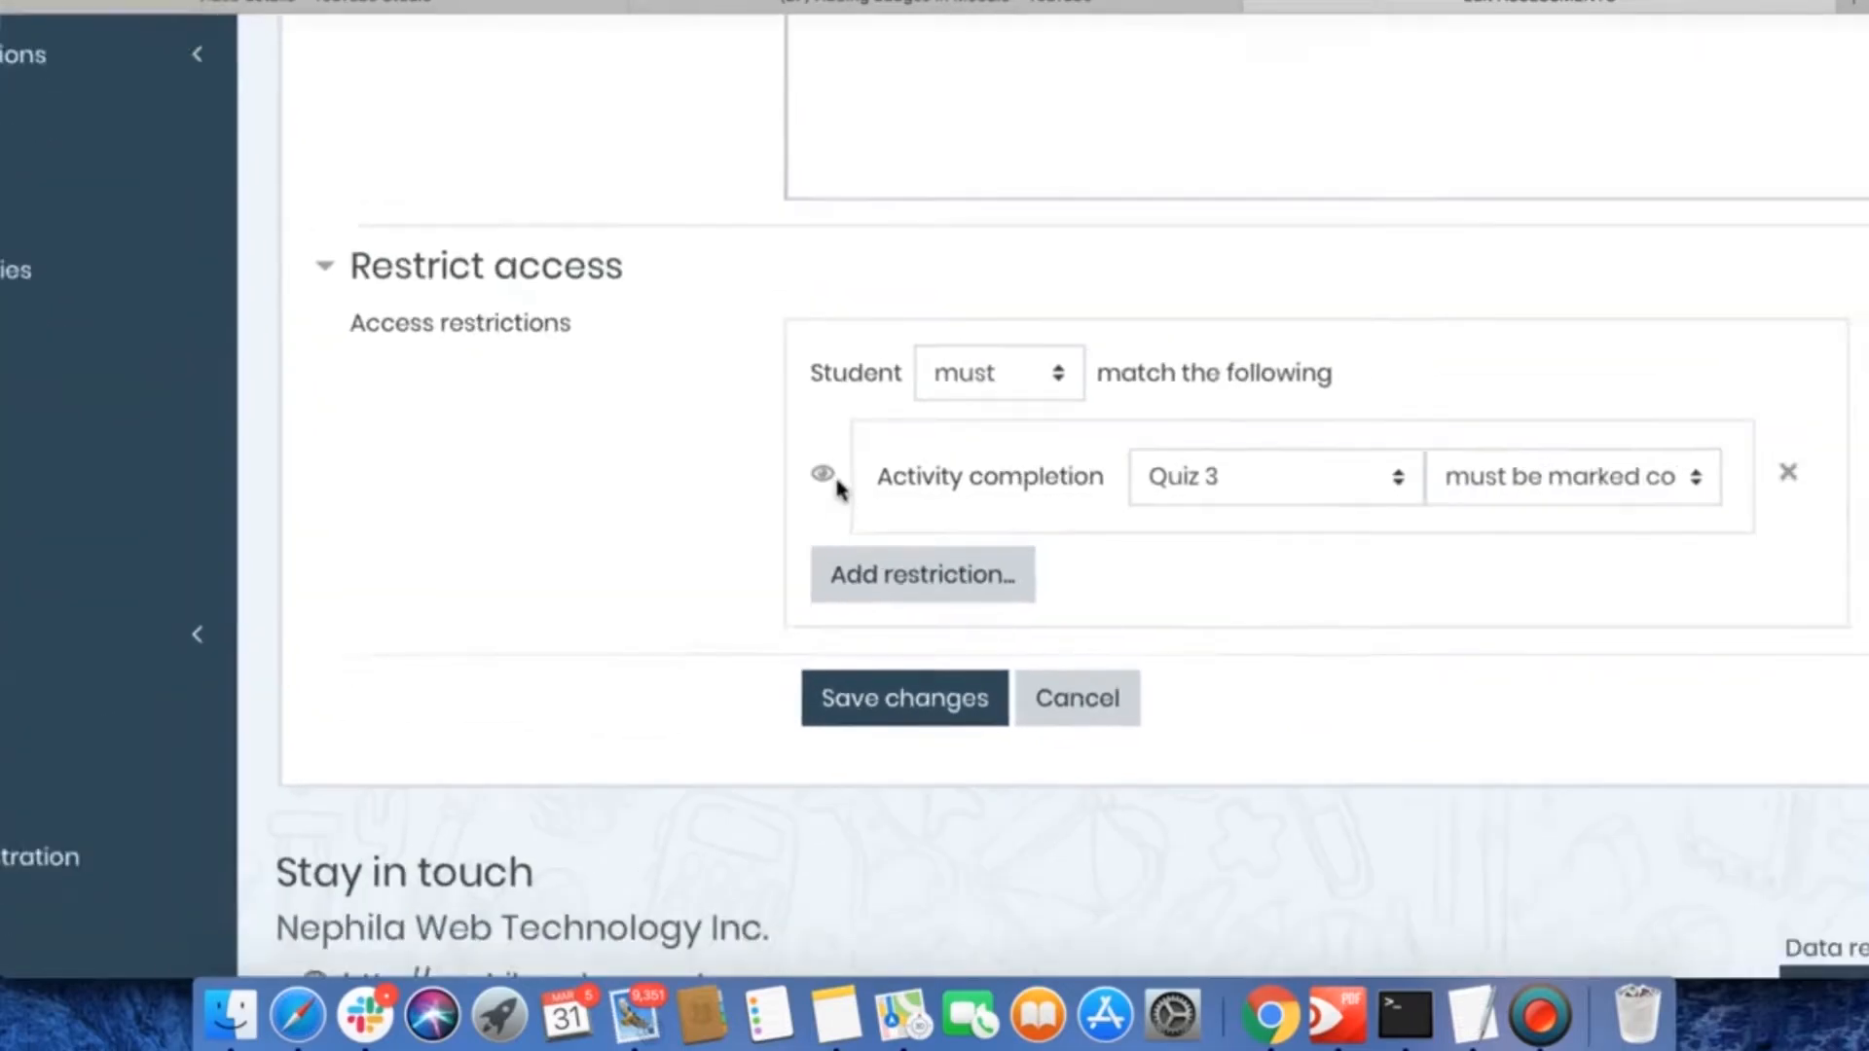
{"action": "scroll", "coordinate": [837, 480], "scroll_direction": "down", "scroll_amount": 1}
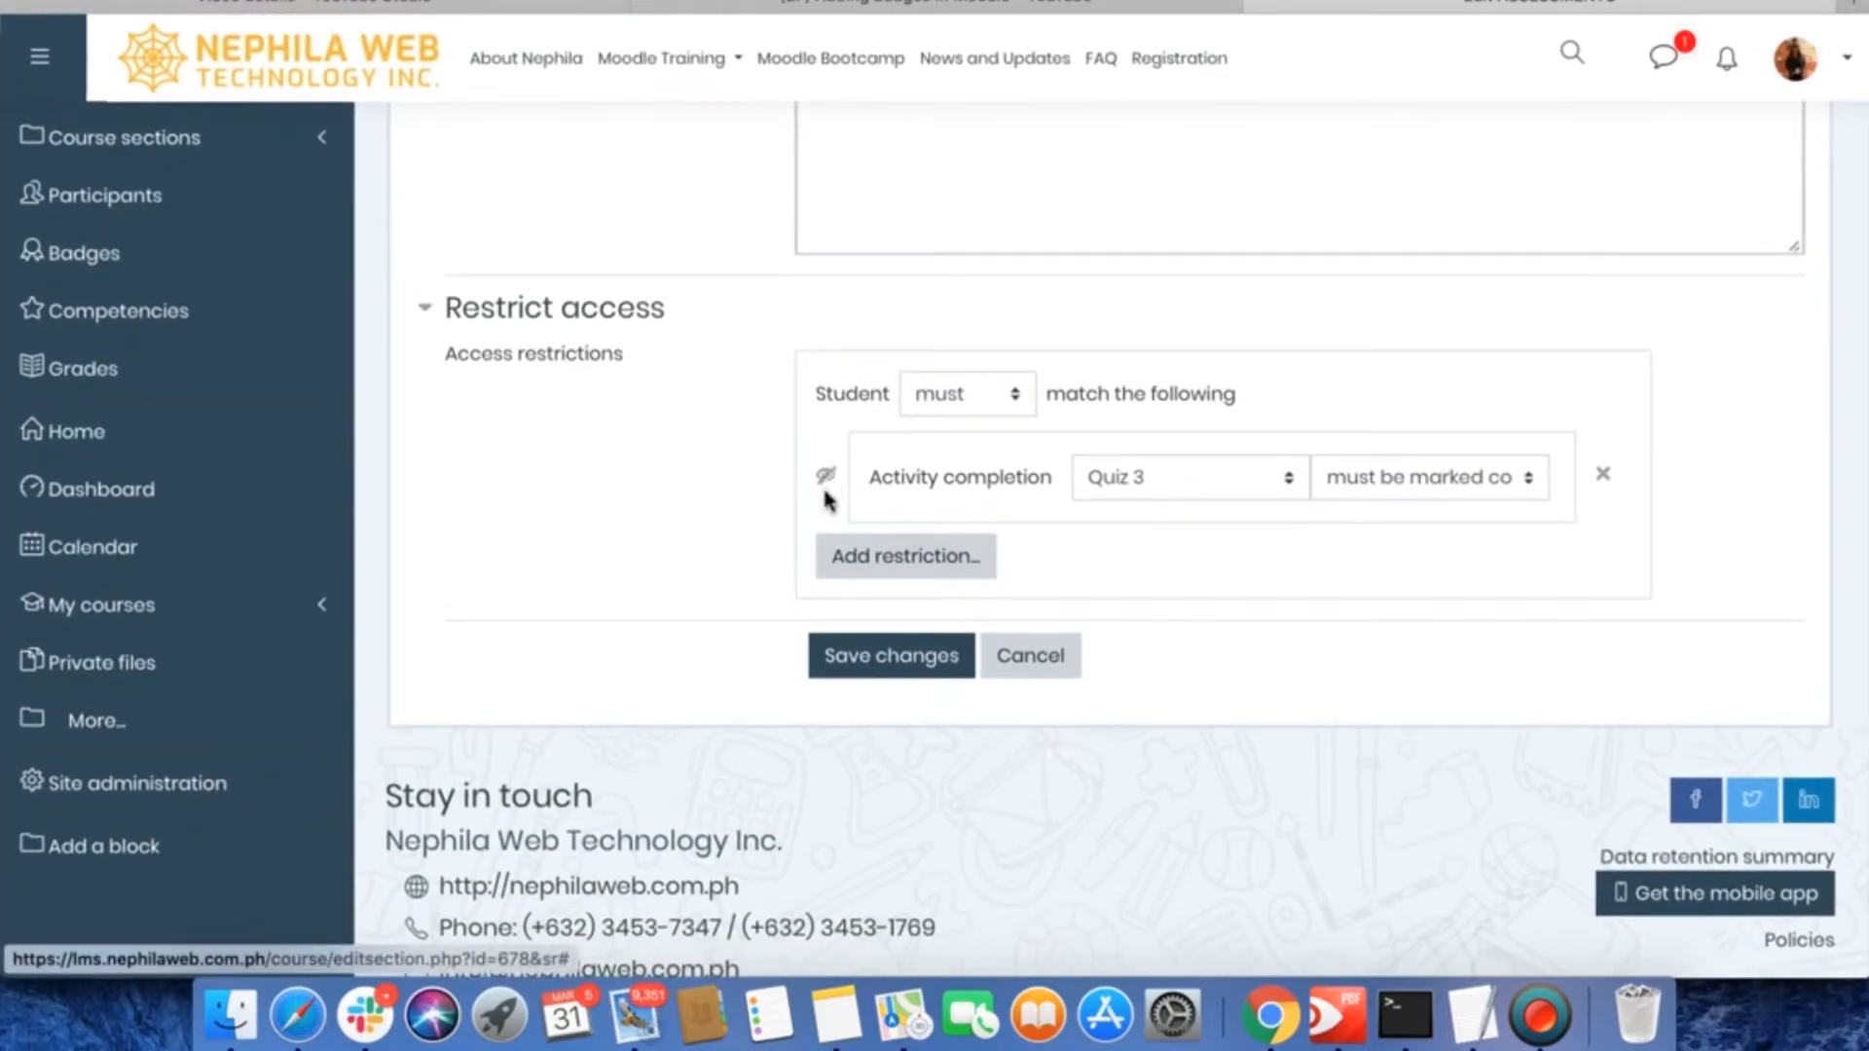
{"action": "scroll", "coordinate": [827, 499], "scroll_direction": "up", "scroll_amount": 5}
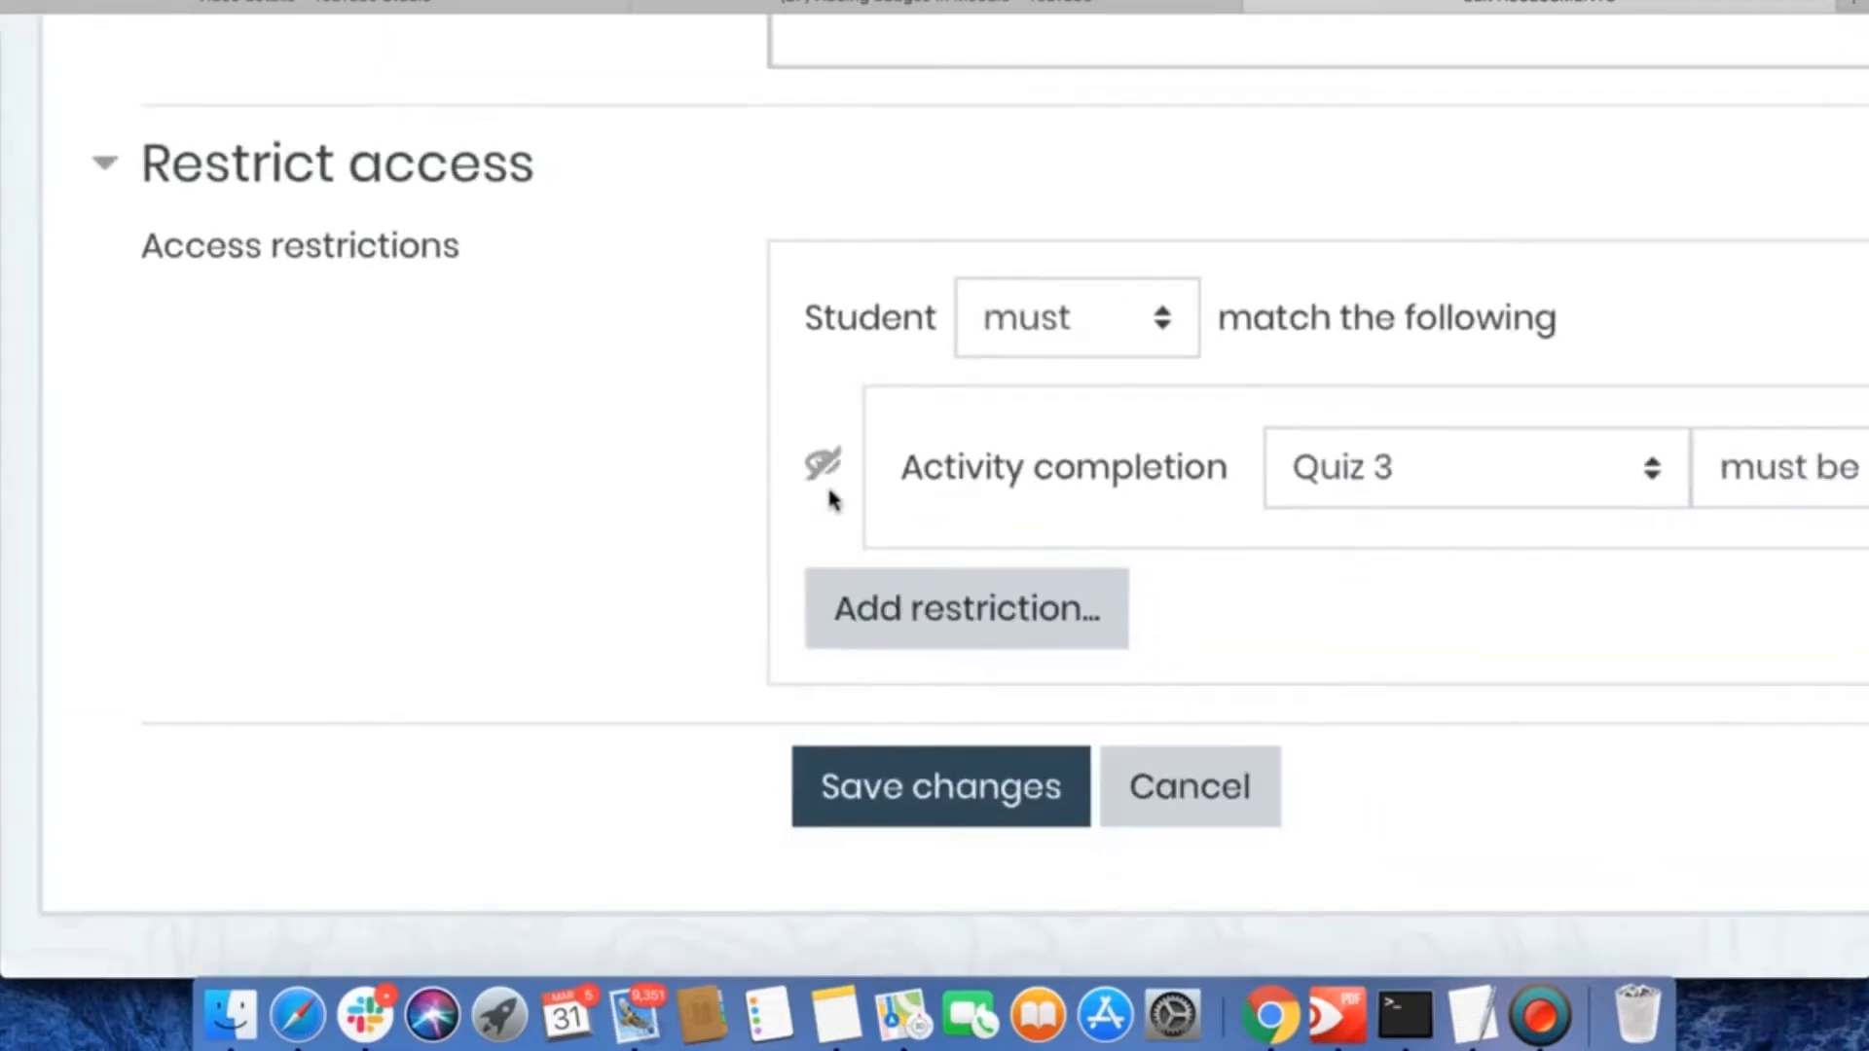
{"action": "scroll", "coordinate": [830, 499], "scroll_direction": "down", "scroll_amount": 5}
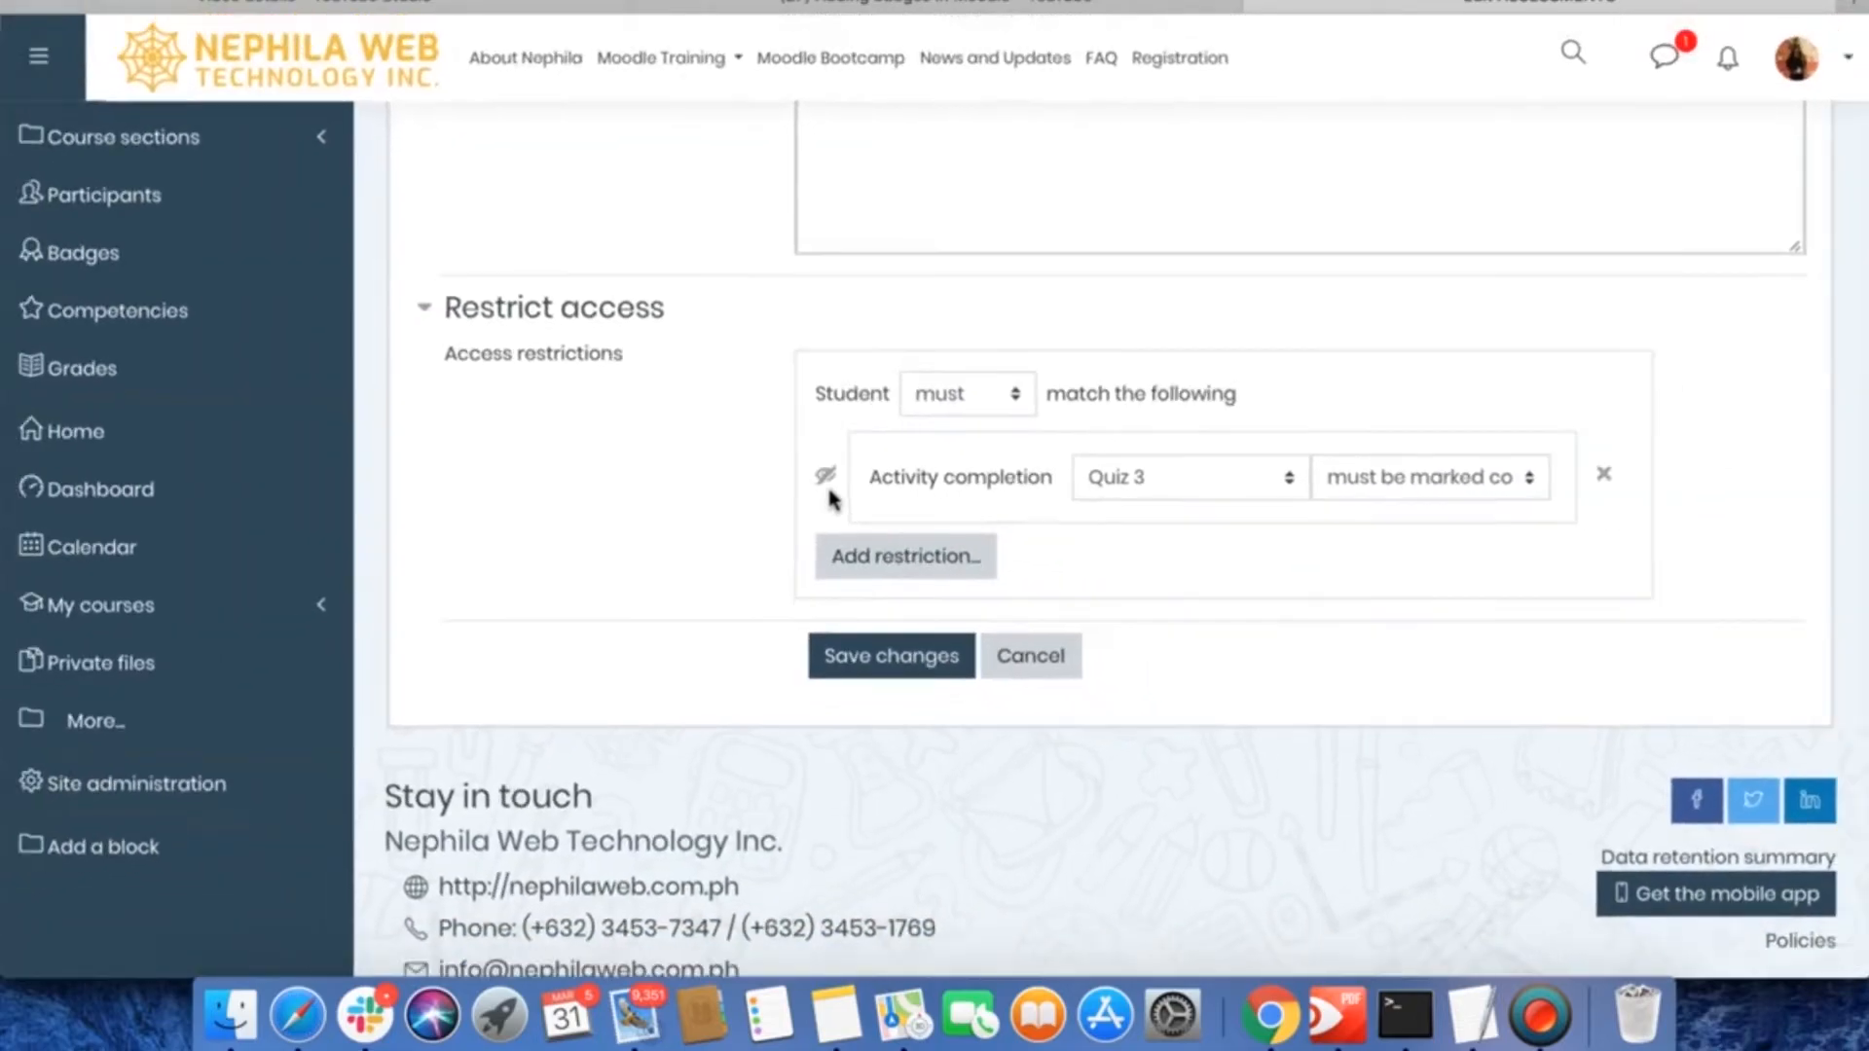
{"action": "left_click", "coordinate": [826, 479]}
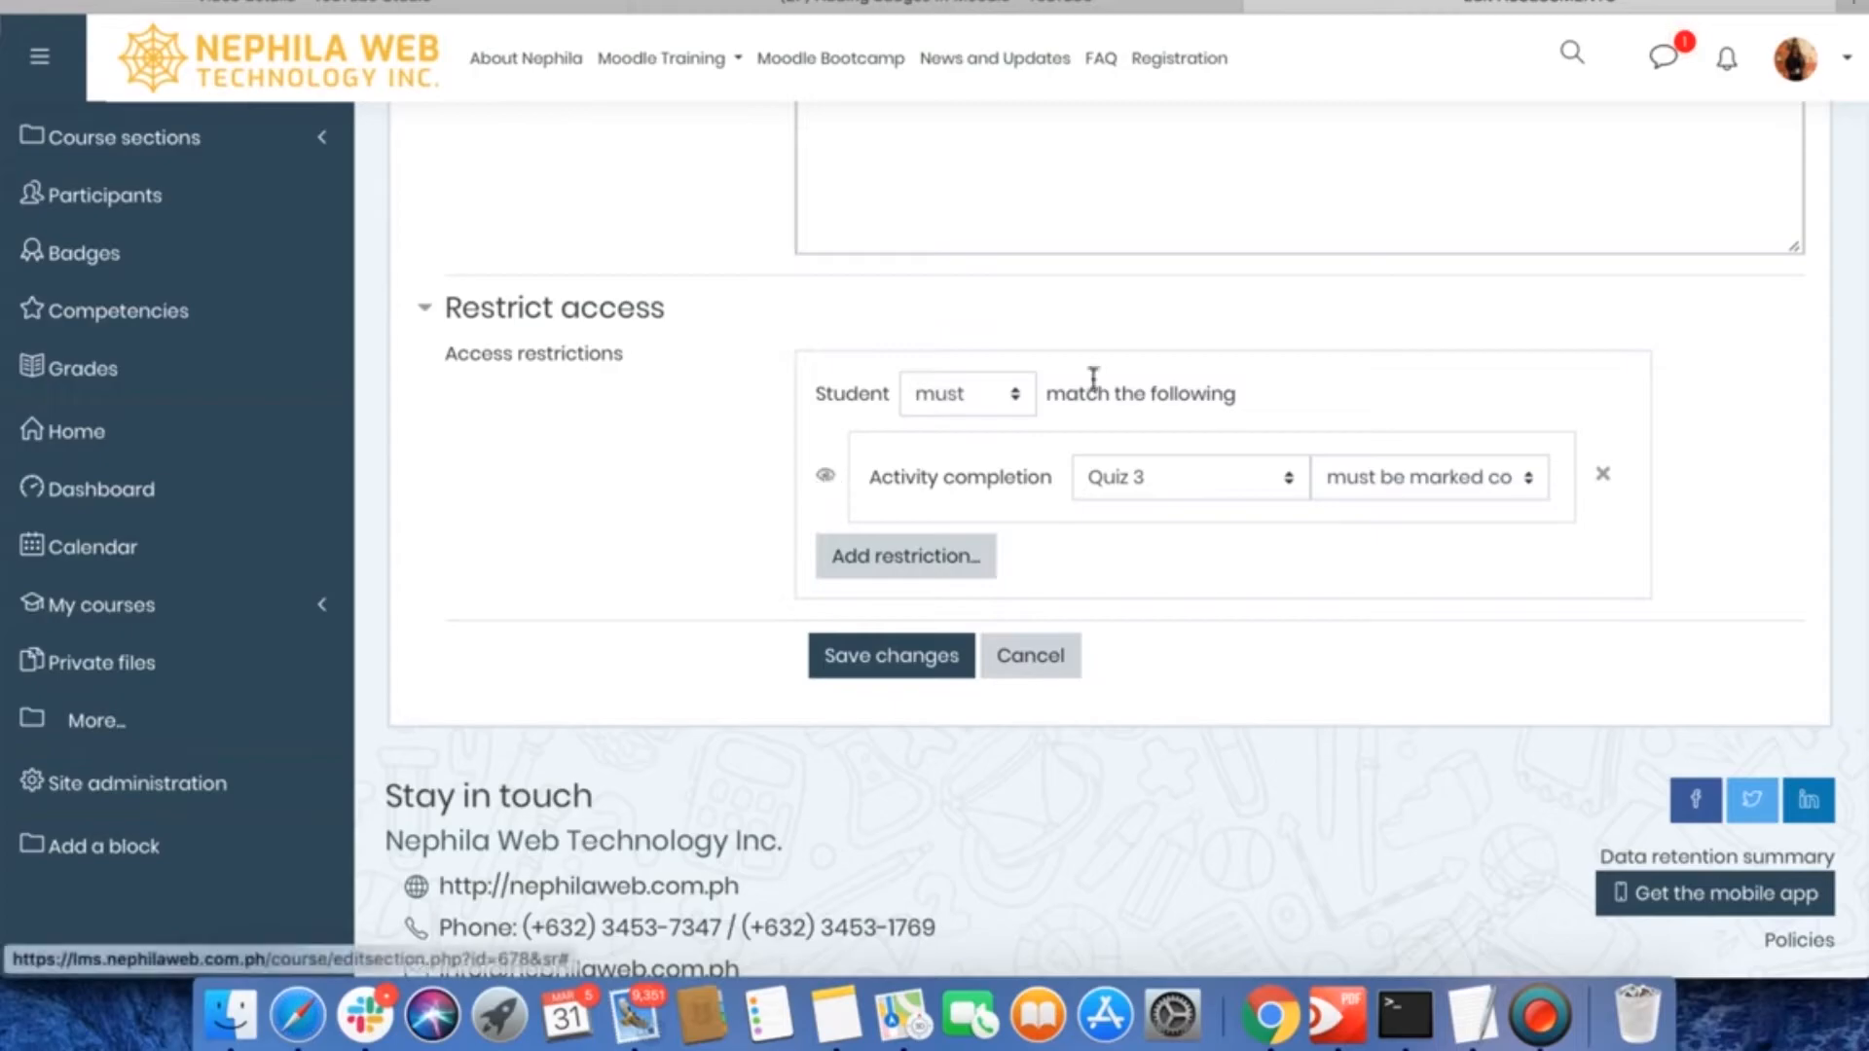
Save the section's access restriction and check how the ASSESSMENTS section is shown on the course page.
{"action": "left_click", "coordinate": [893, 660]}
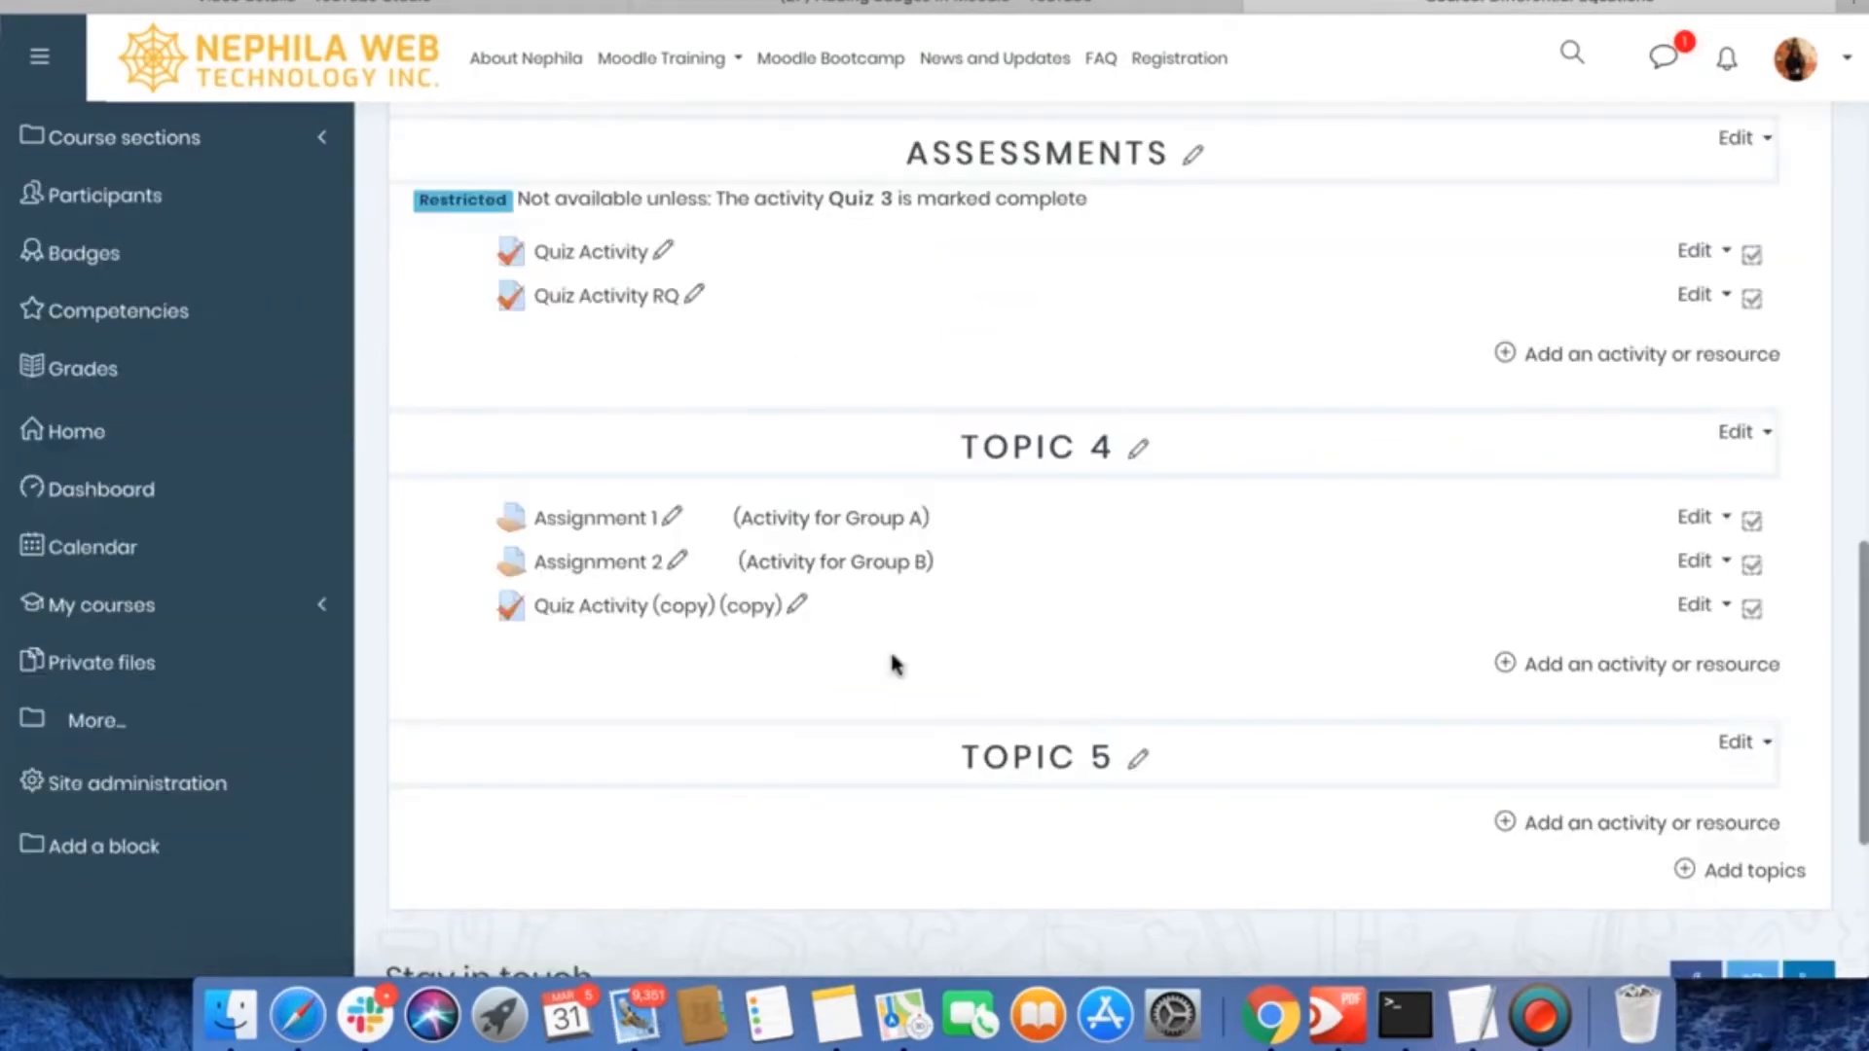
{"action": "scroll", "coordinate": [929, 394], "scroll_direction": "up", "scroll_amount": 3}
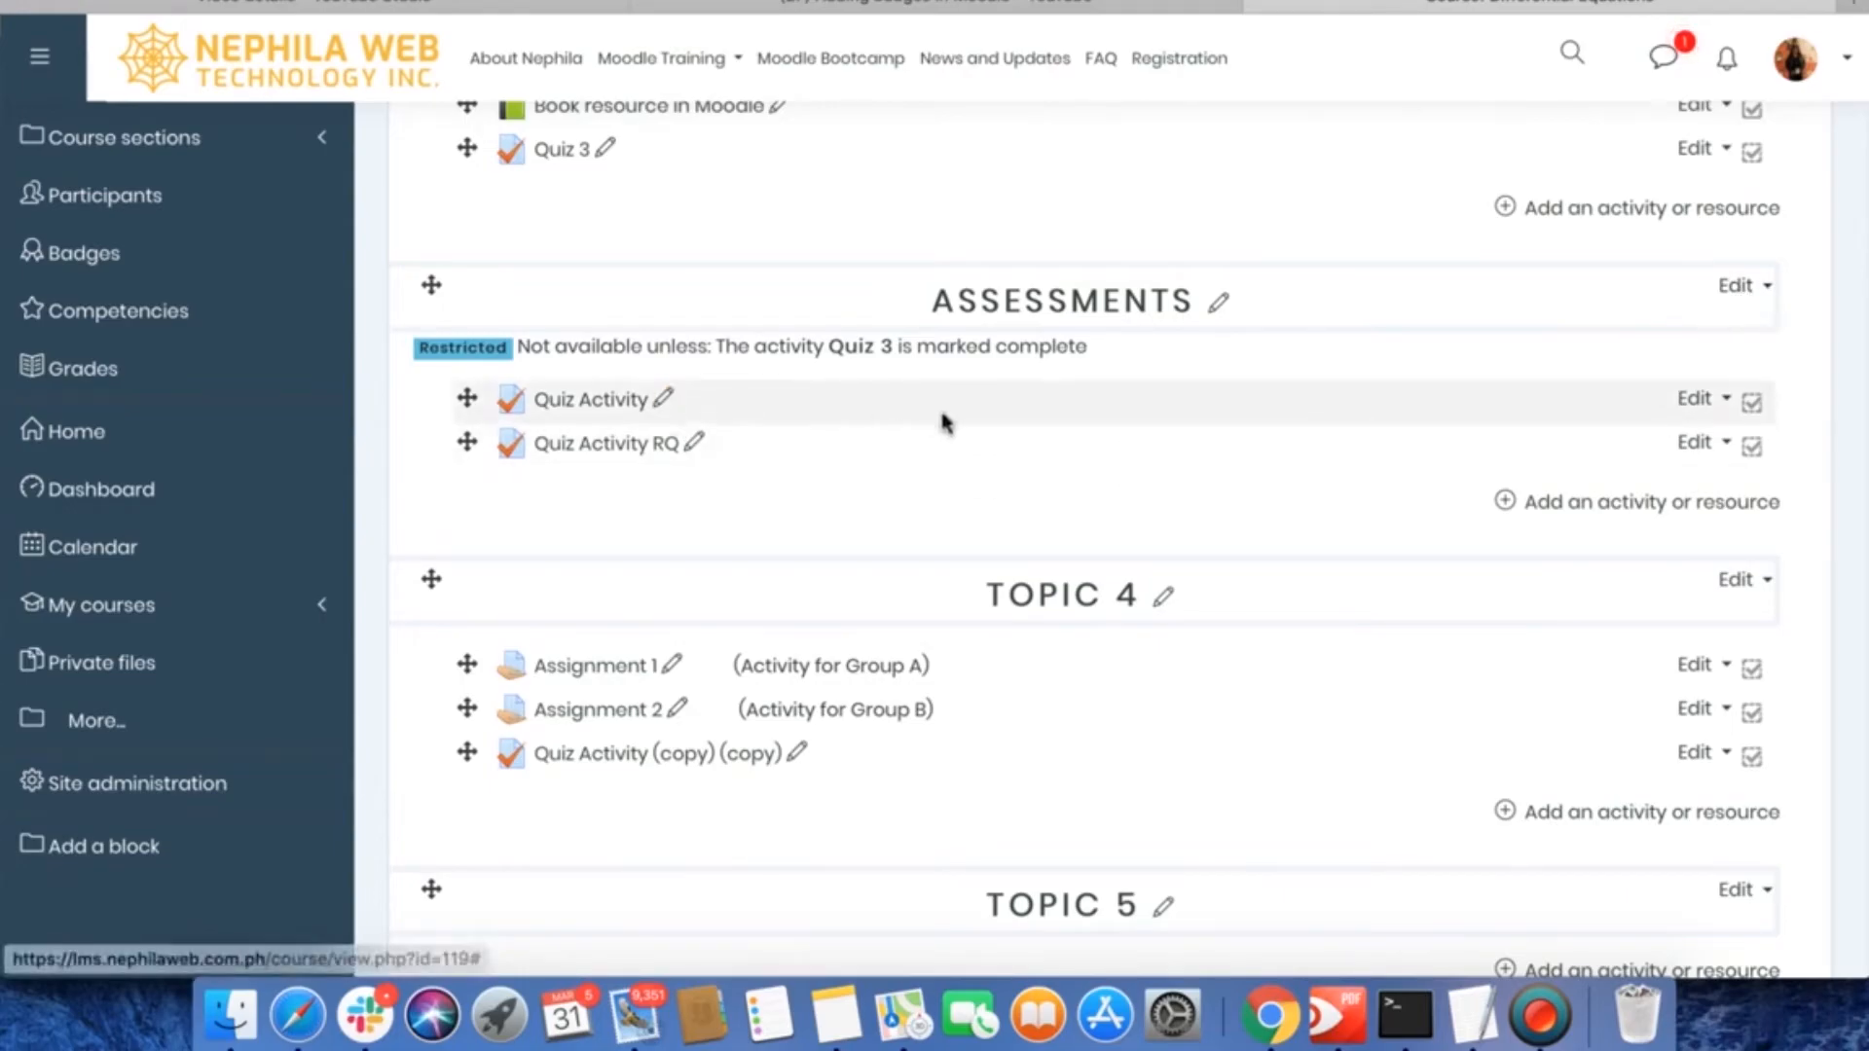
{"action": "left_click", "coordinate": [1704, 401]}
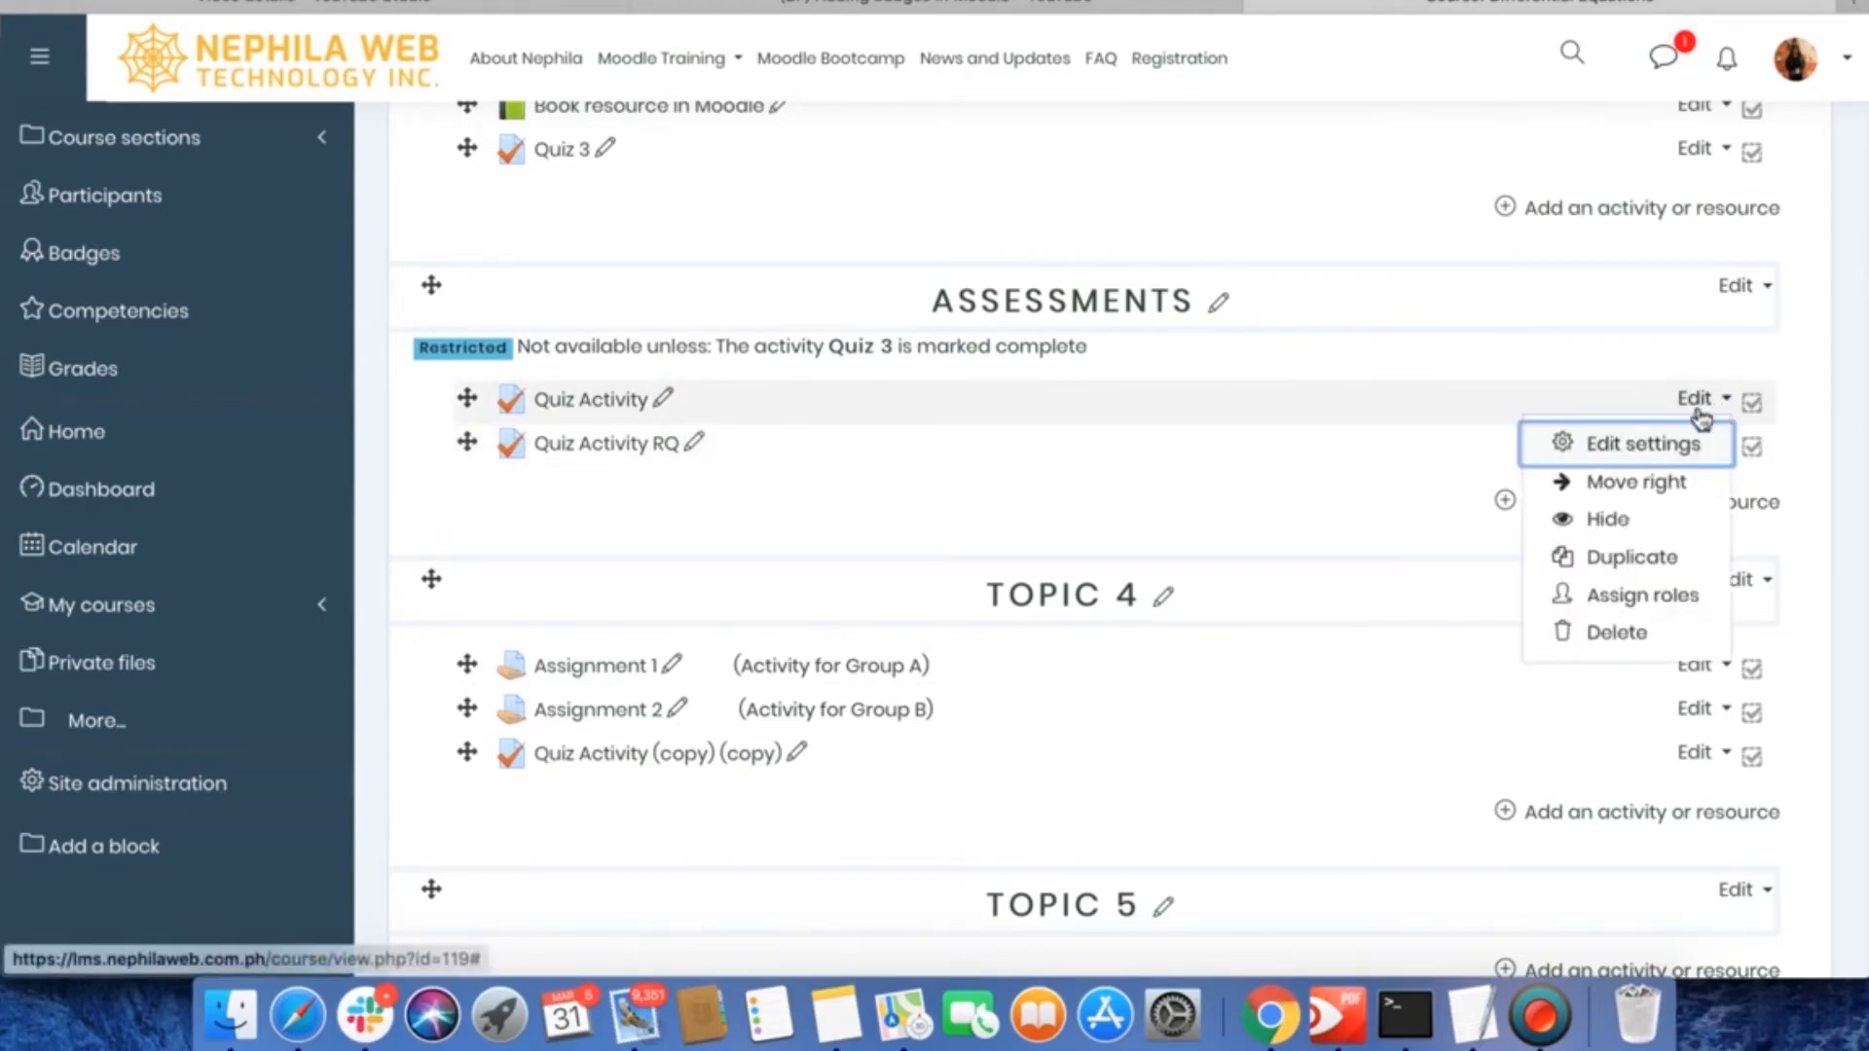
{"action": "key", "text": "Escape"}
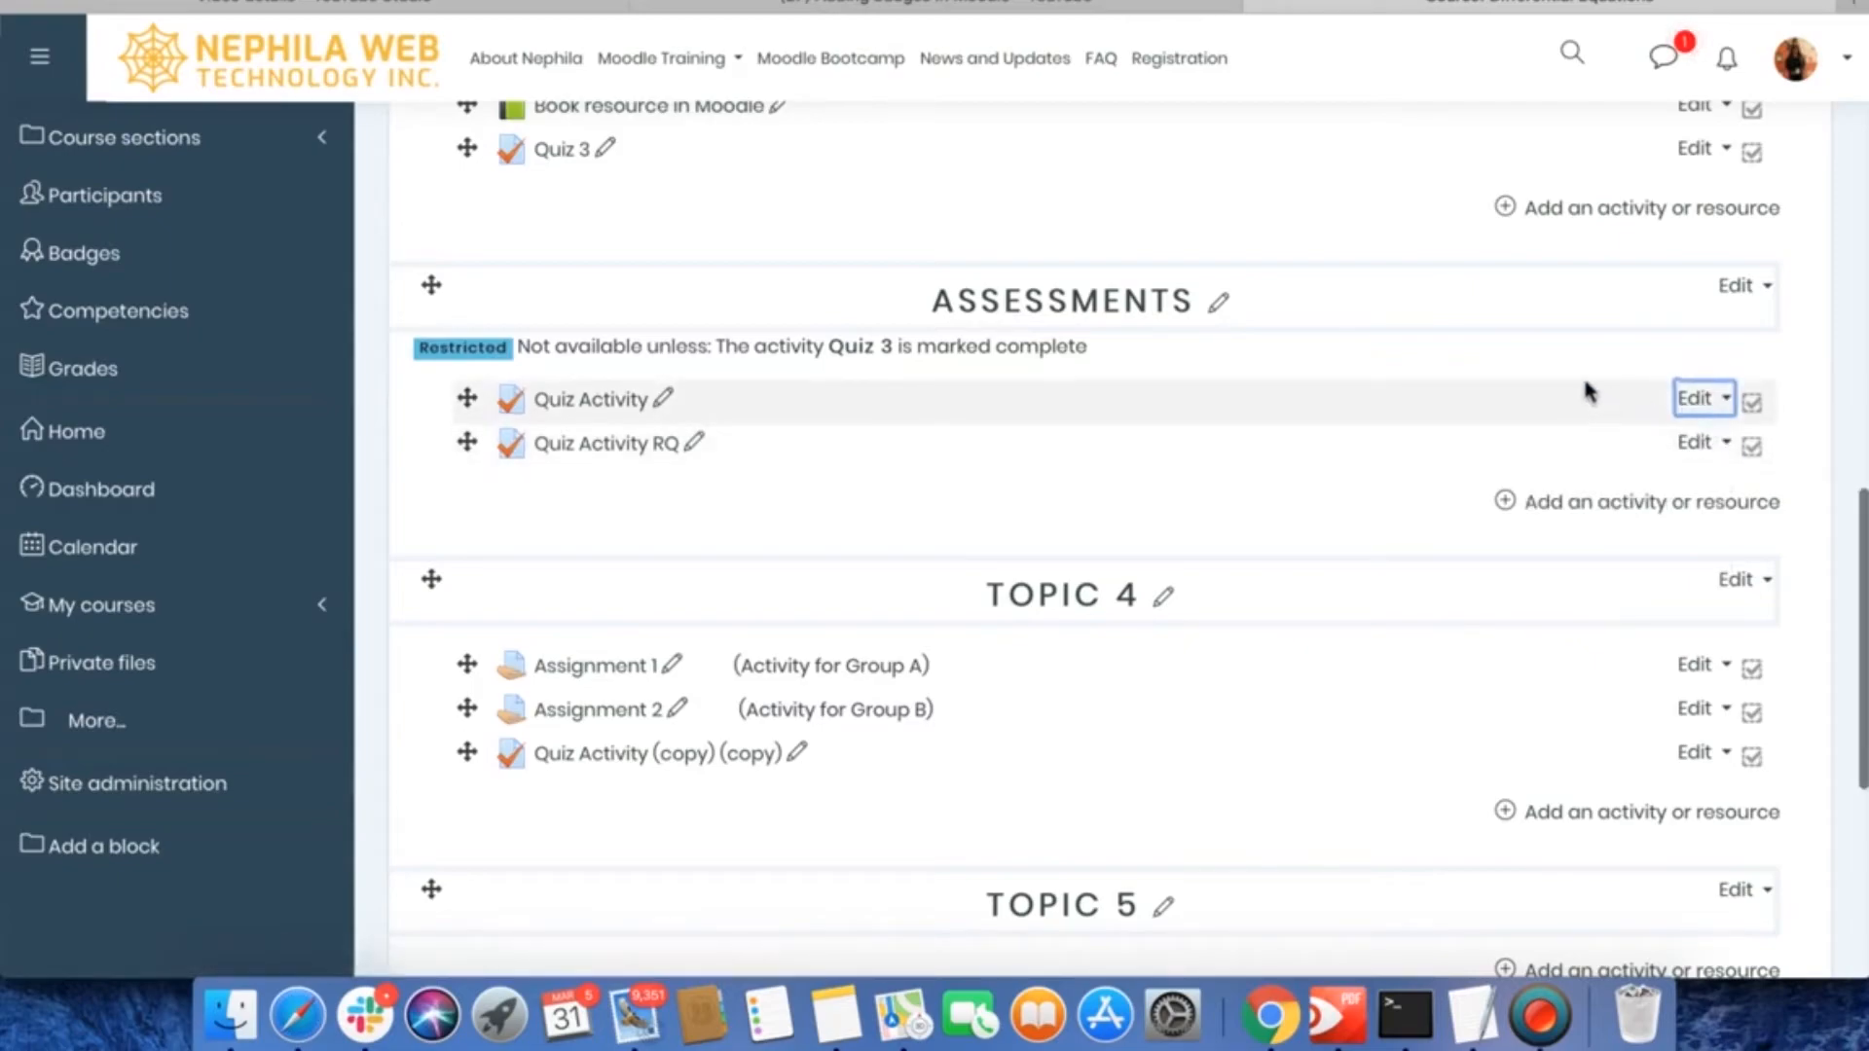
{"action": "scroll", "coordinate": [1587, 389], "scroll_direction": "up", "scroll_amount": 2}
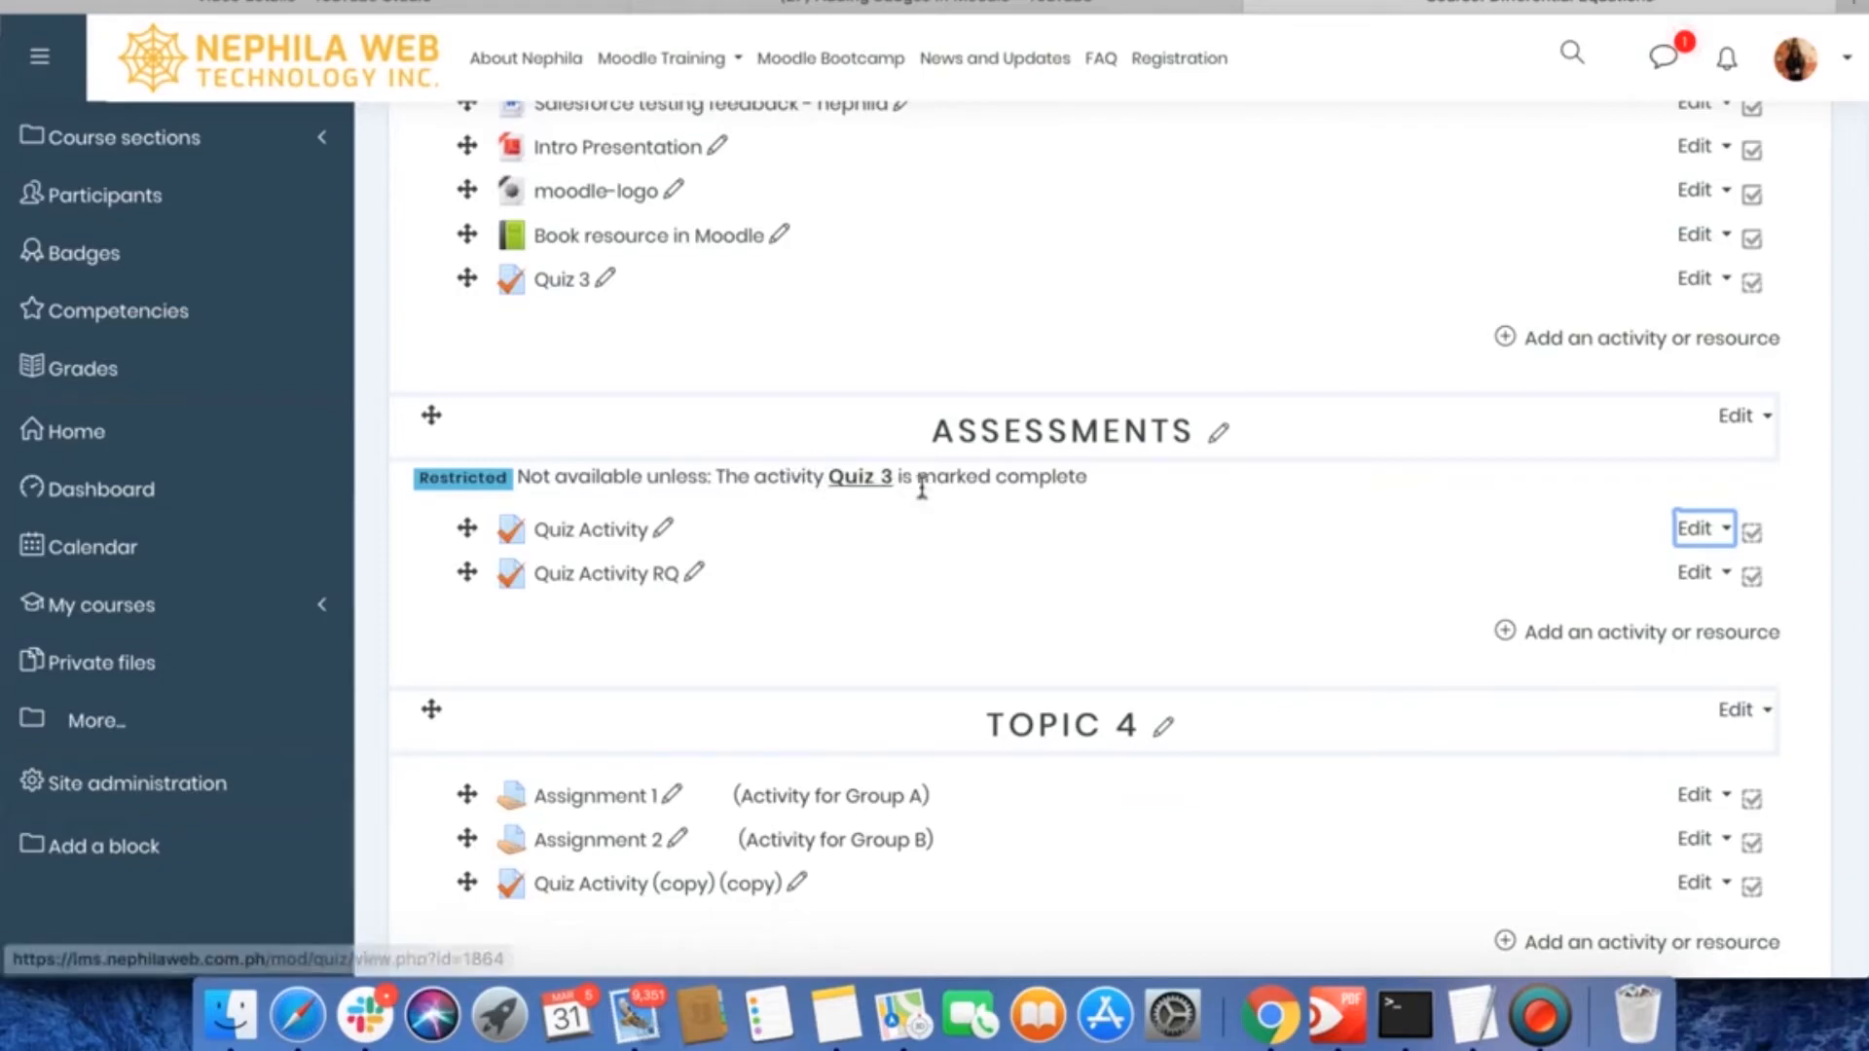
Open the settings of Quiz 3, the activity named in the ASSESSMENTS restriction, and expand its activity completion settings.
{"action": "left_click_drag", "start_coordinate": [762, 478], "coordinate": [1096, 486]}
{"action": "left_click", "coordinate": [1090, 472]}
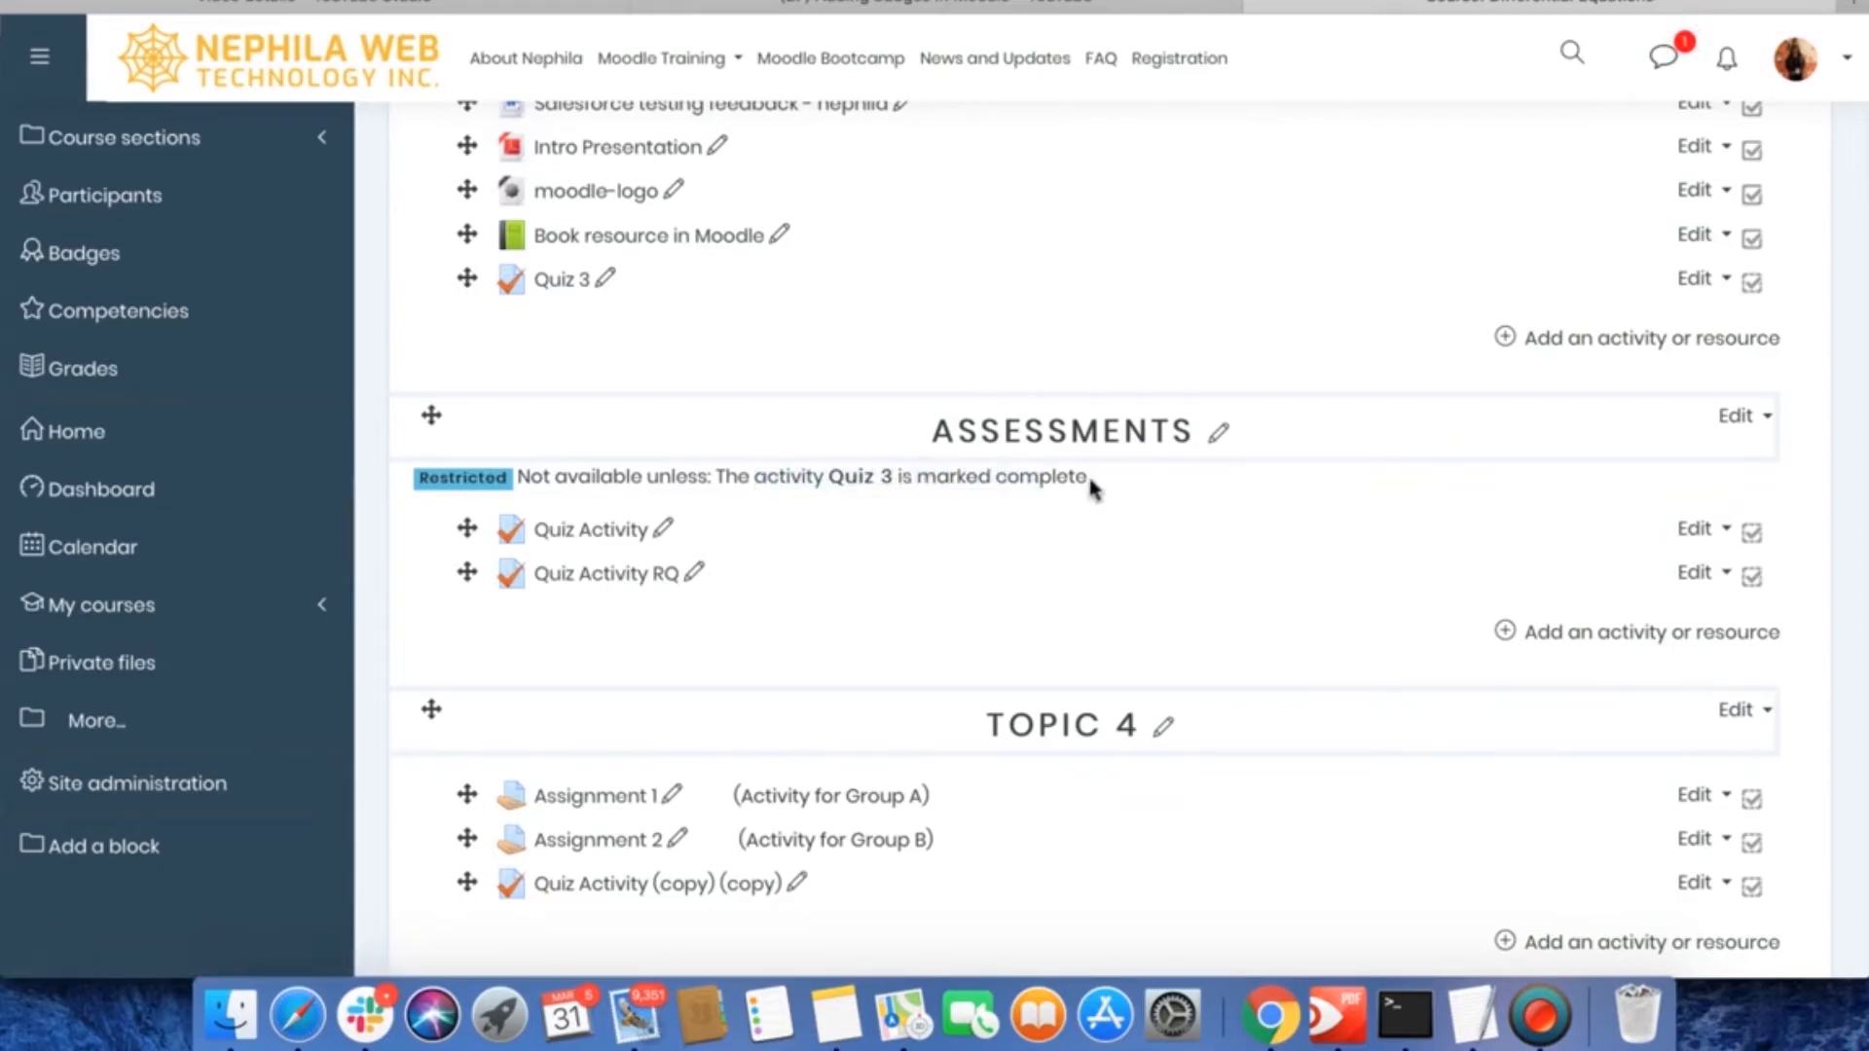
{"action": "left_click", "coordinate": [1701, 282]}
{"action": "key", "text": "Escape"}
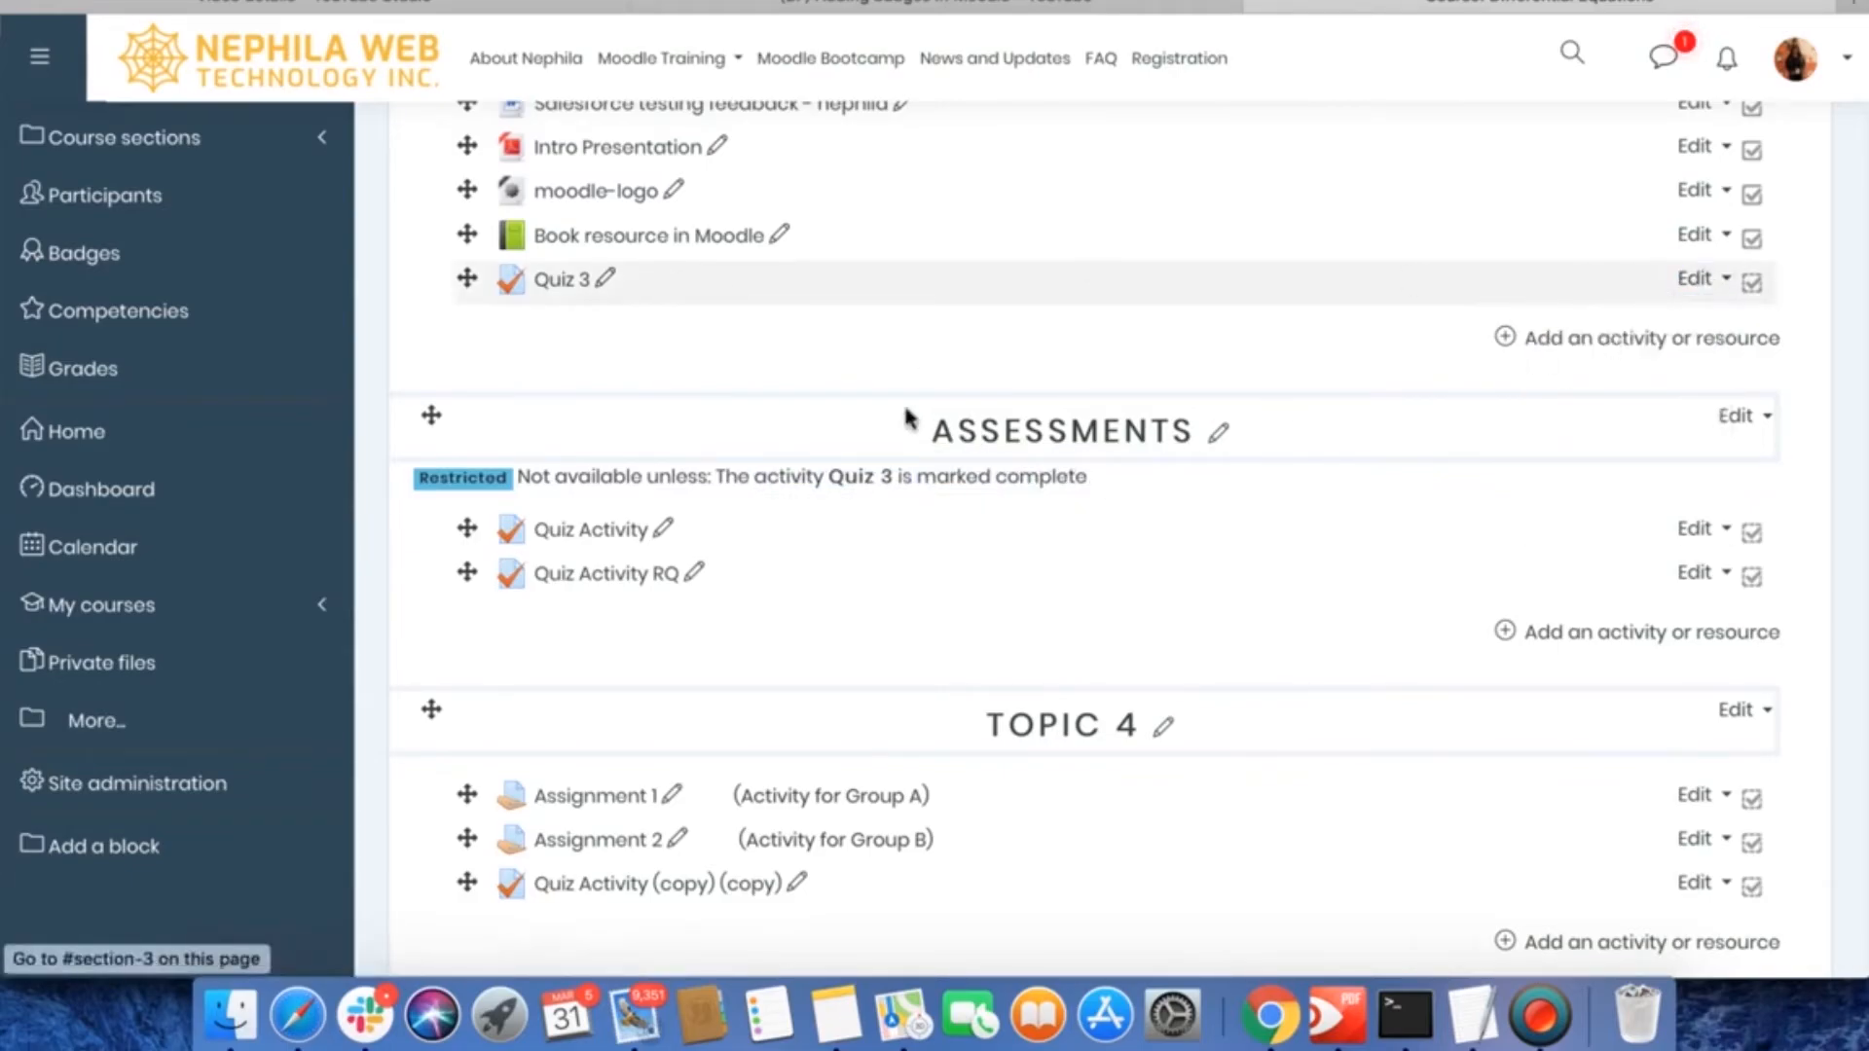
{"action": "scroll", "coordinate": [847, 633], "scroll_direction": "down", "scroll_amount": 10}
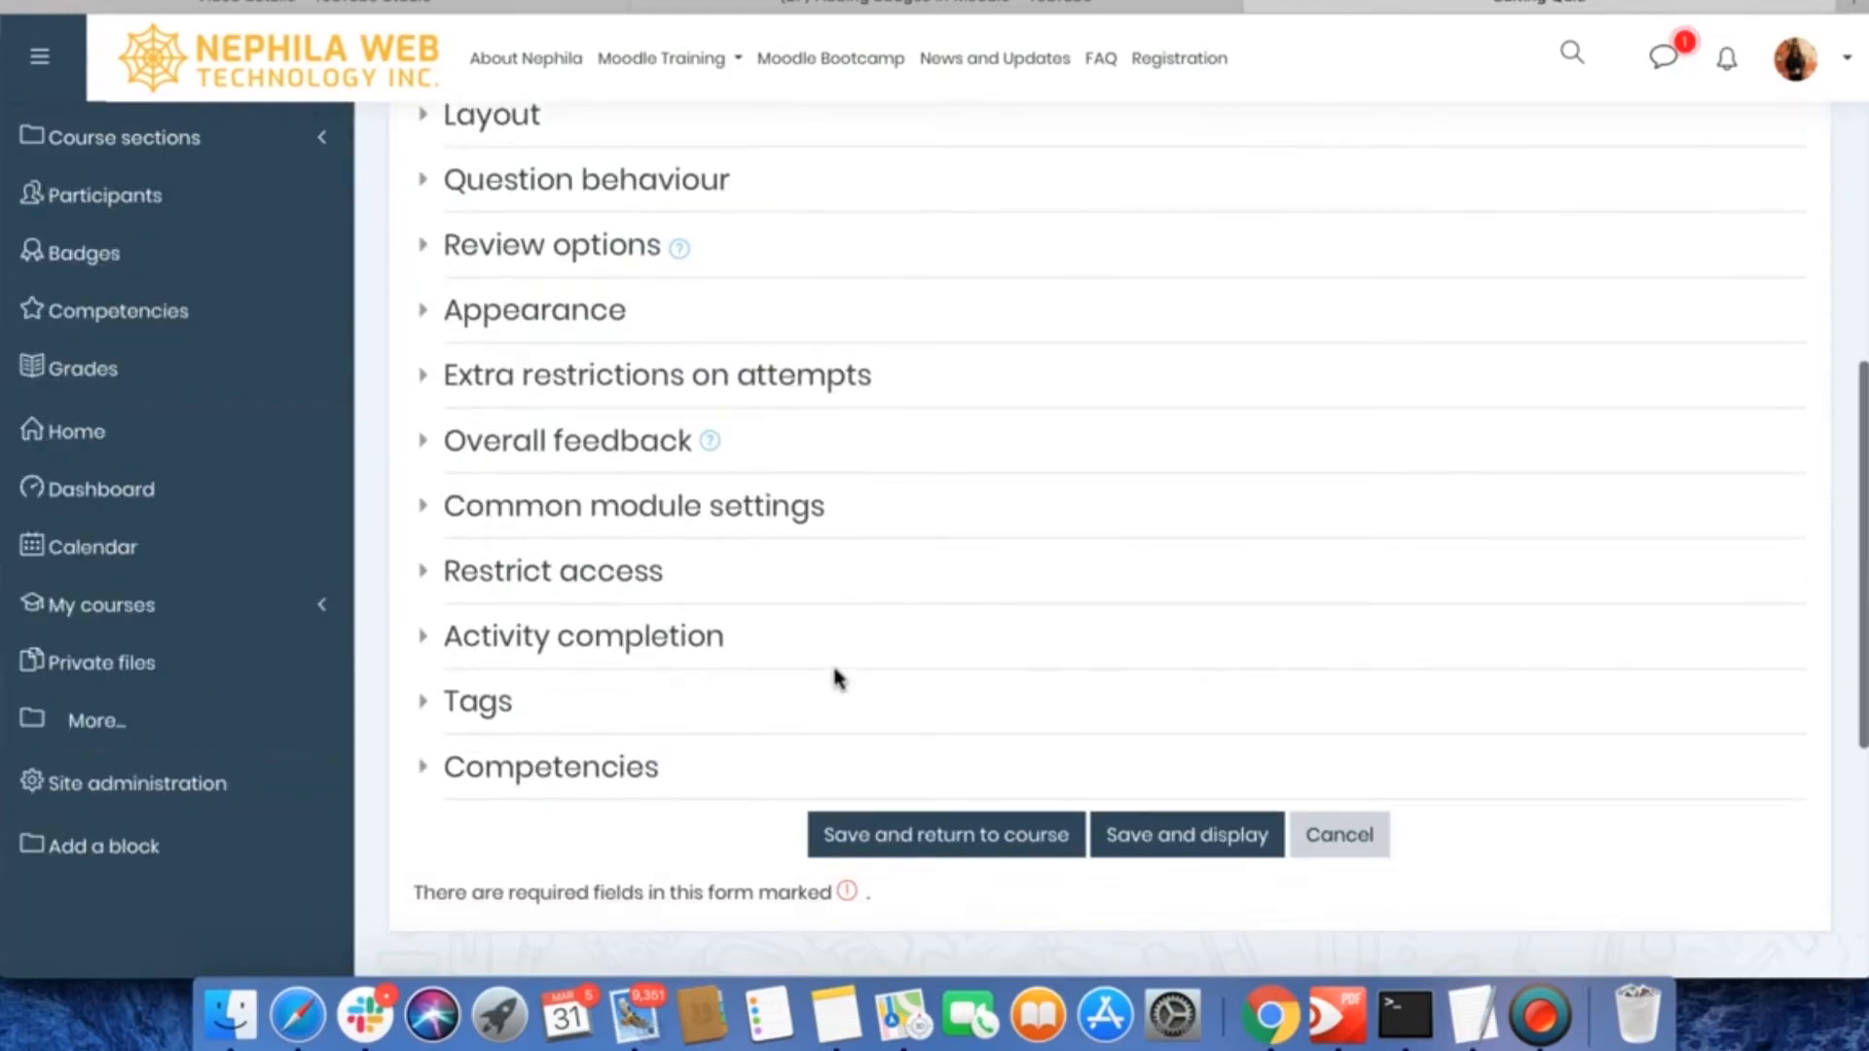
{"action": "scroll", "coordinate": [834, 679], "scroll_direction": "down", "scroll_amount": 1}
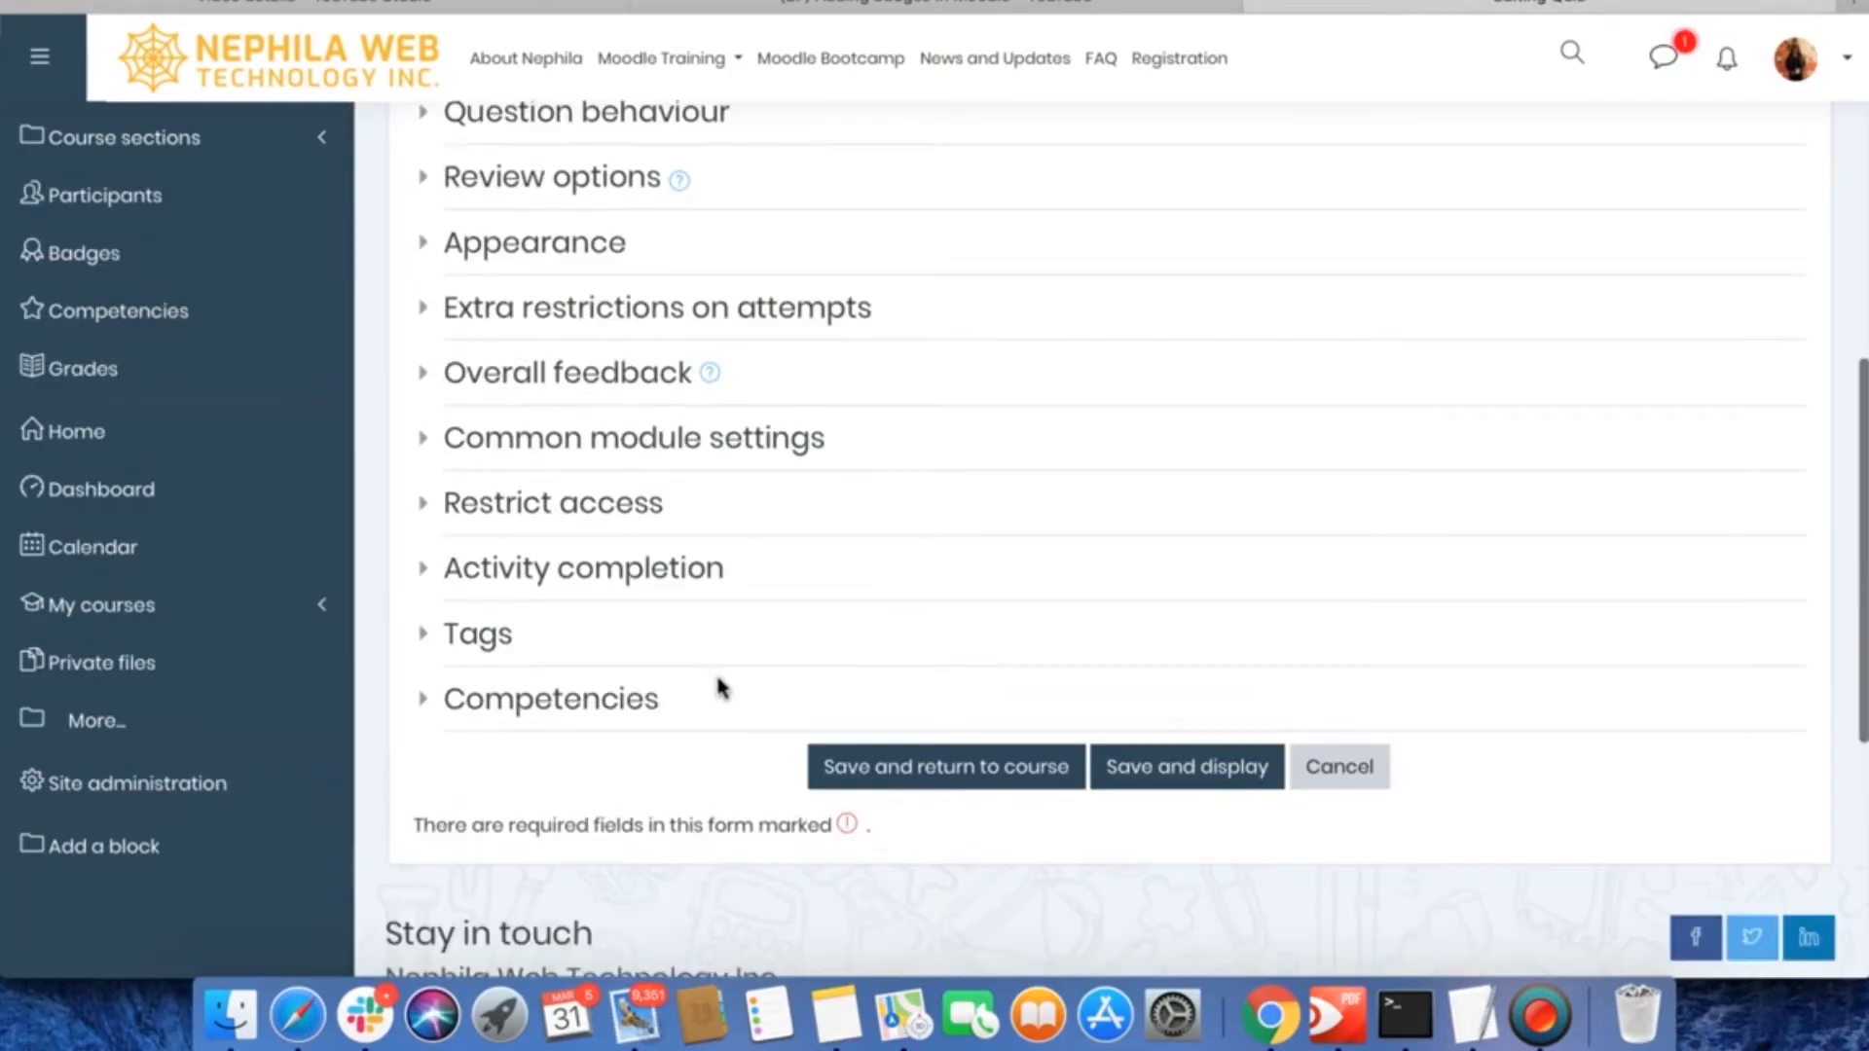
{"action": "left_click", "coordinate": [457, 581]}
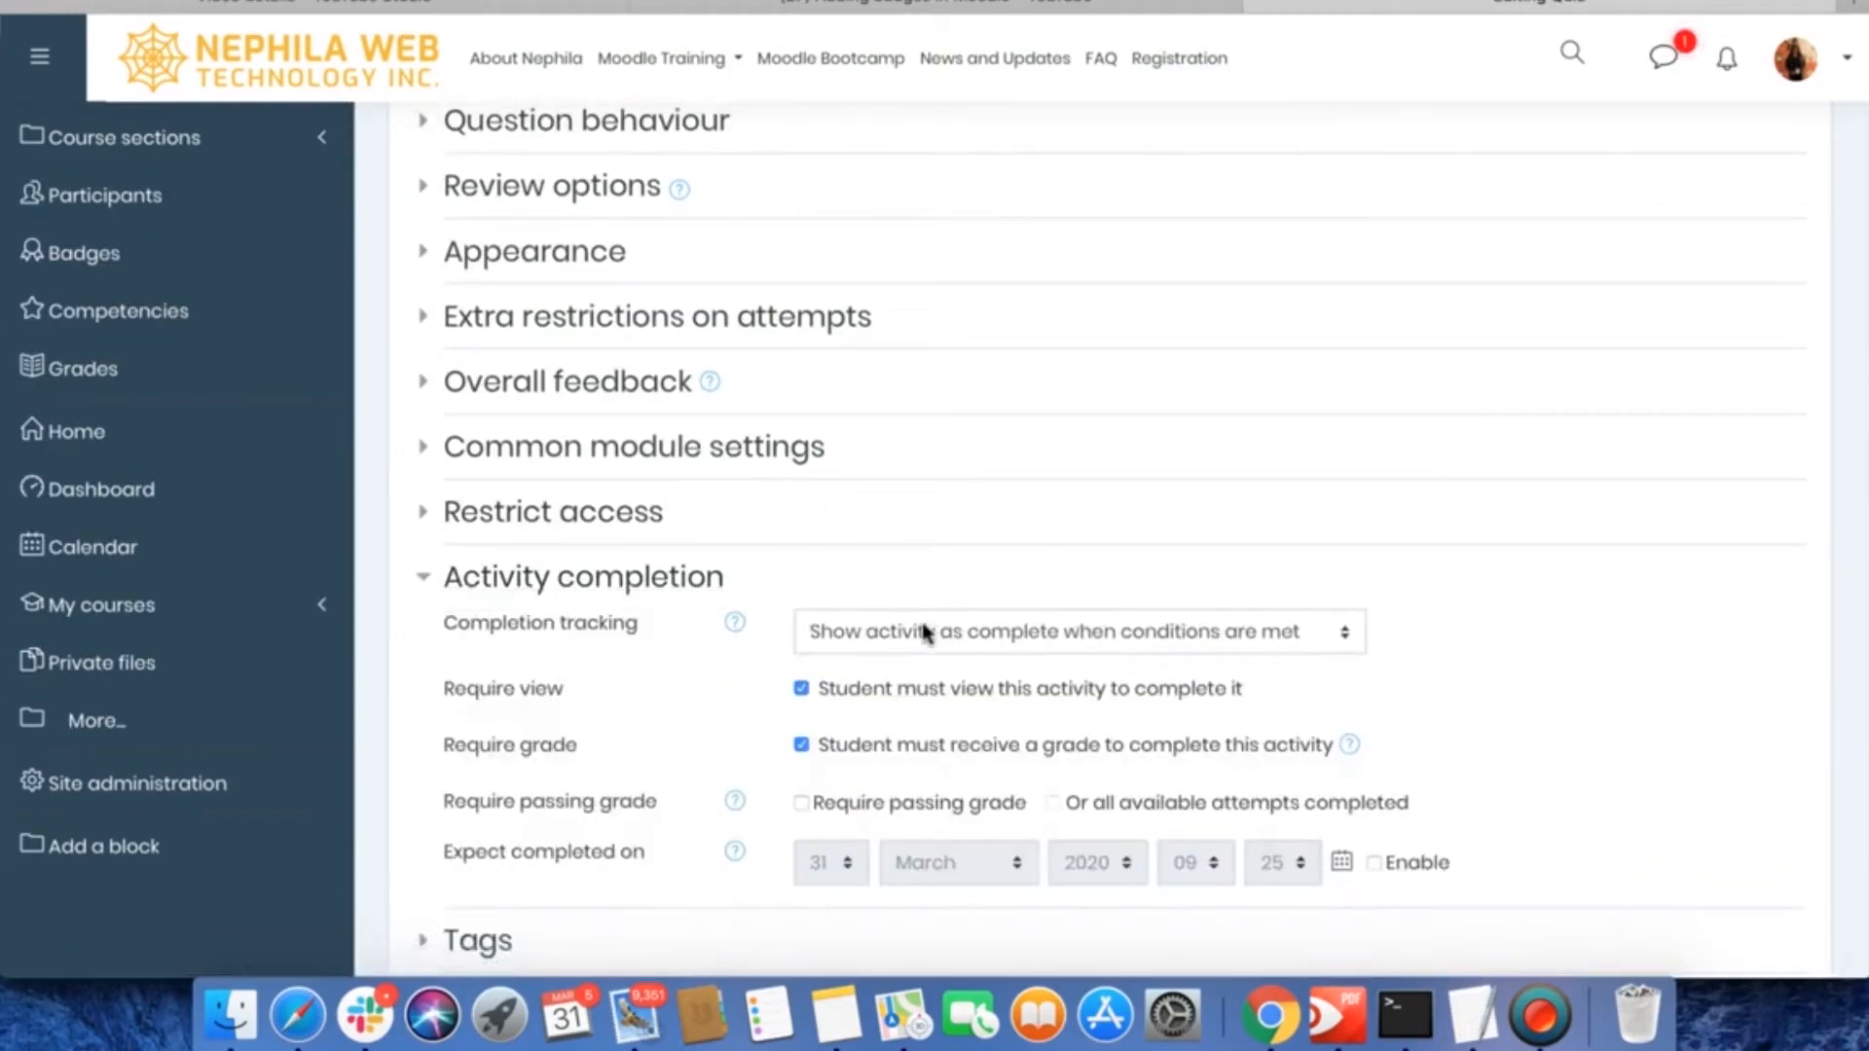
Choose "Show activity as complete when conditions are met" as Quiz 3's completion tracking and save, returning to the course.
{"action": "scroll", "coordinate": [924, 633], "scroll_direction": "down", "scroll_amount": 1}
{"action": "scroll", "coordinate": [927, 633], "scroll_direction": "down", "scroll_amount": 2}
{"action": "left_click", "coordinate": [1097, 465]}
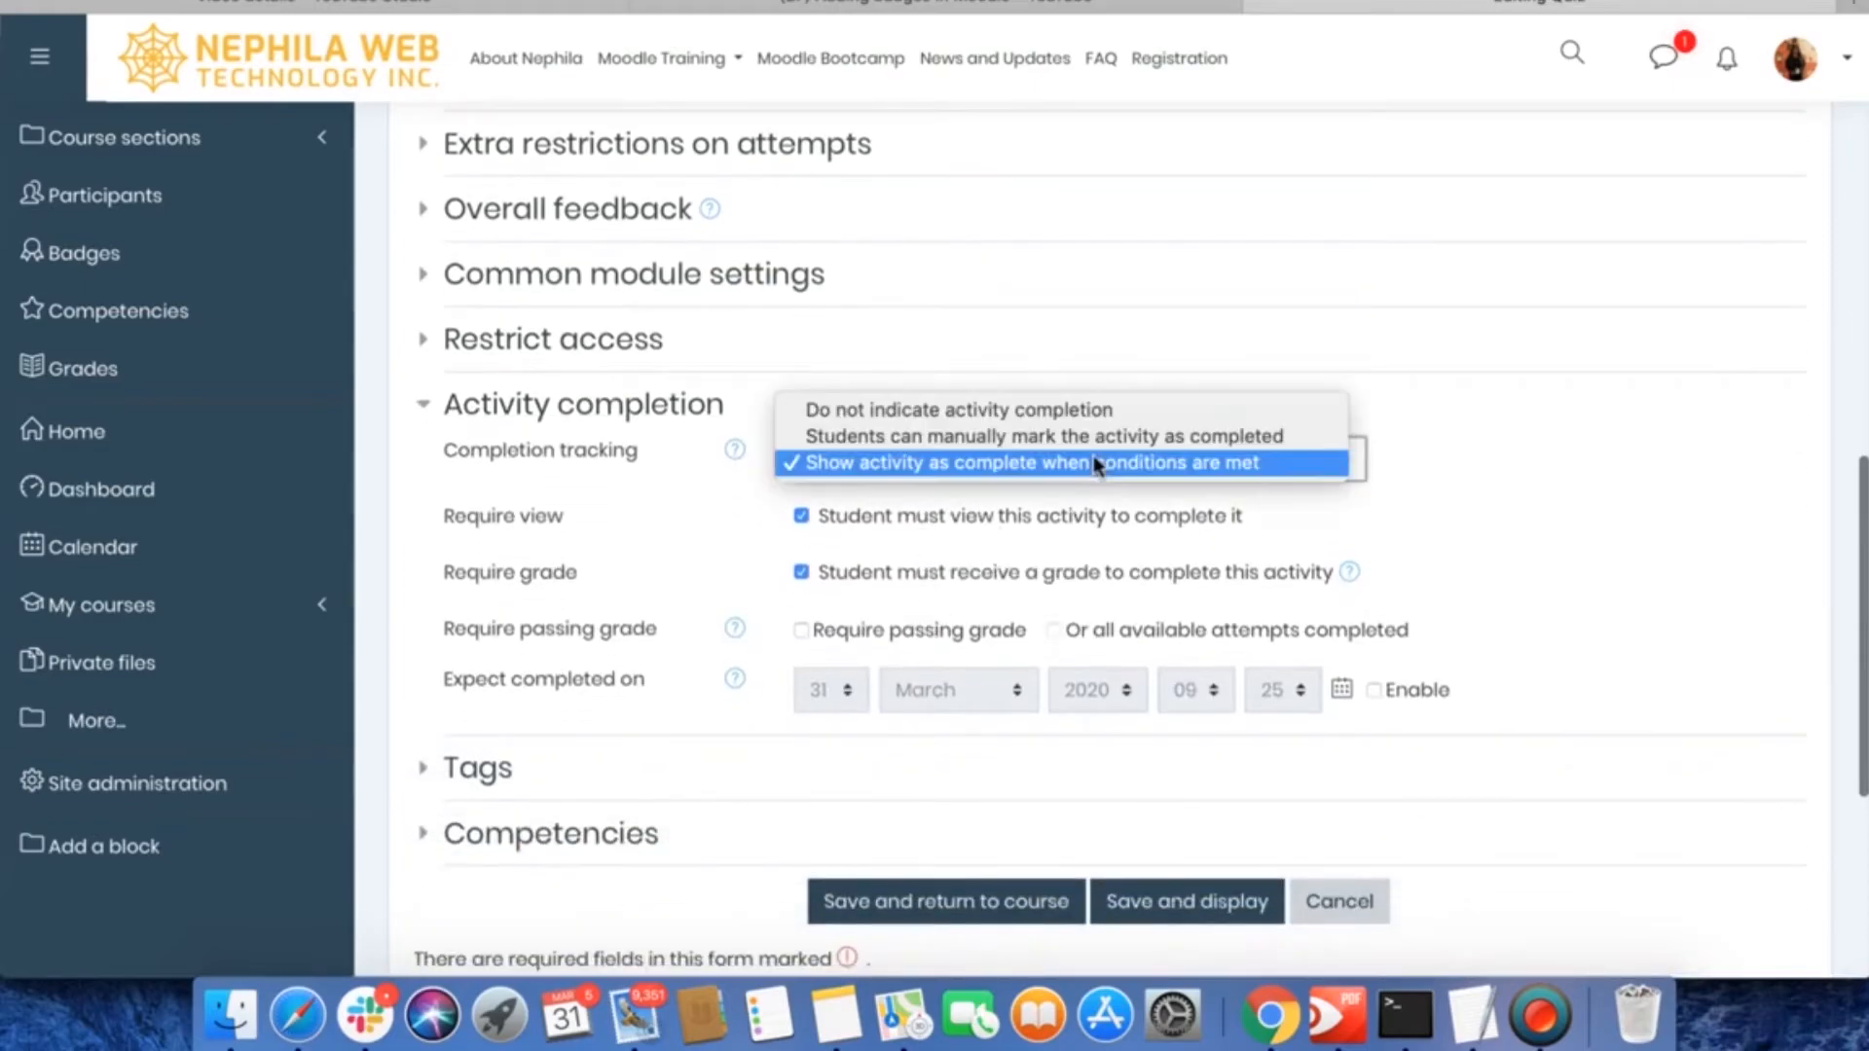
{"action": "left_click", "coordinate": [905, 466]}
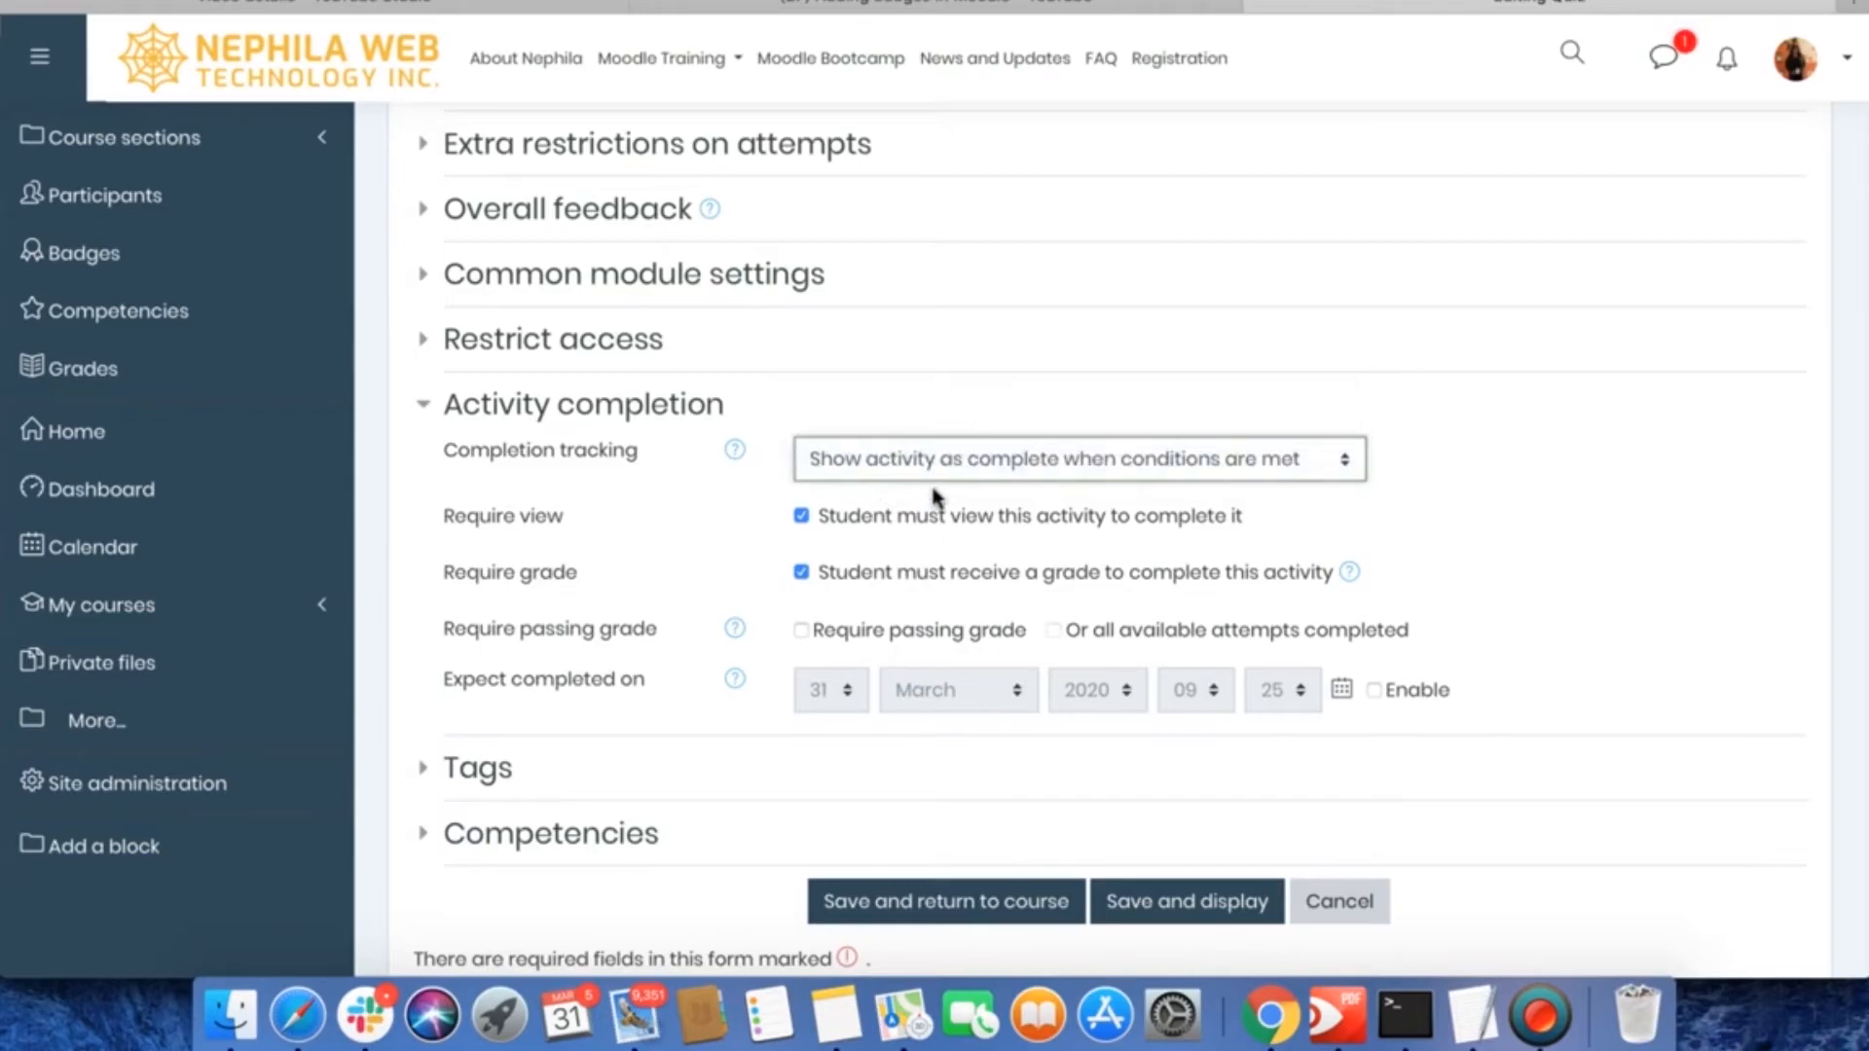
{"action": "left_click", "coordinate": [888, 483]}
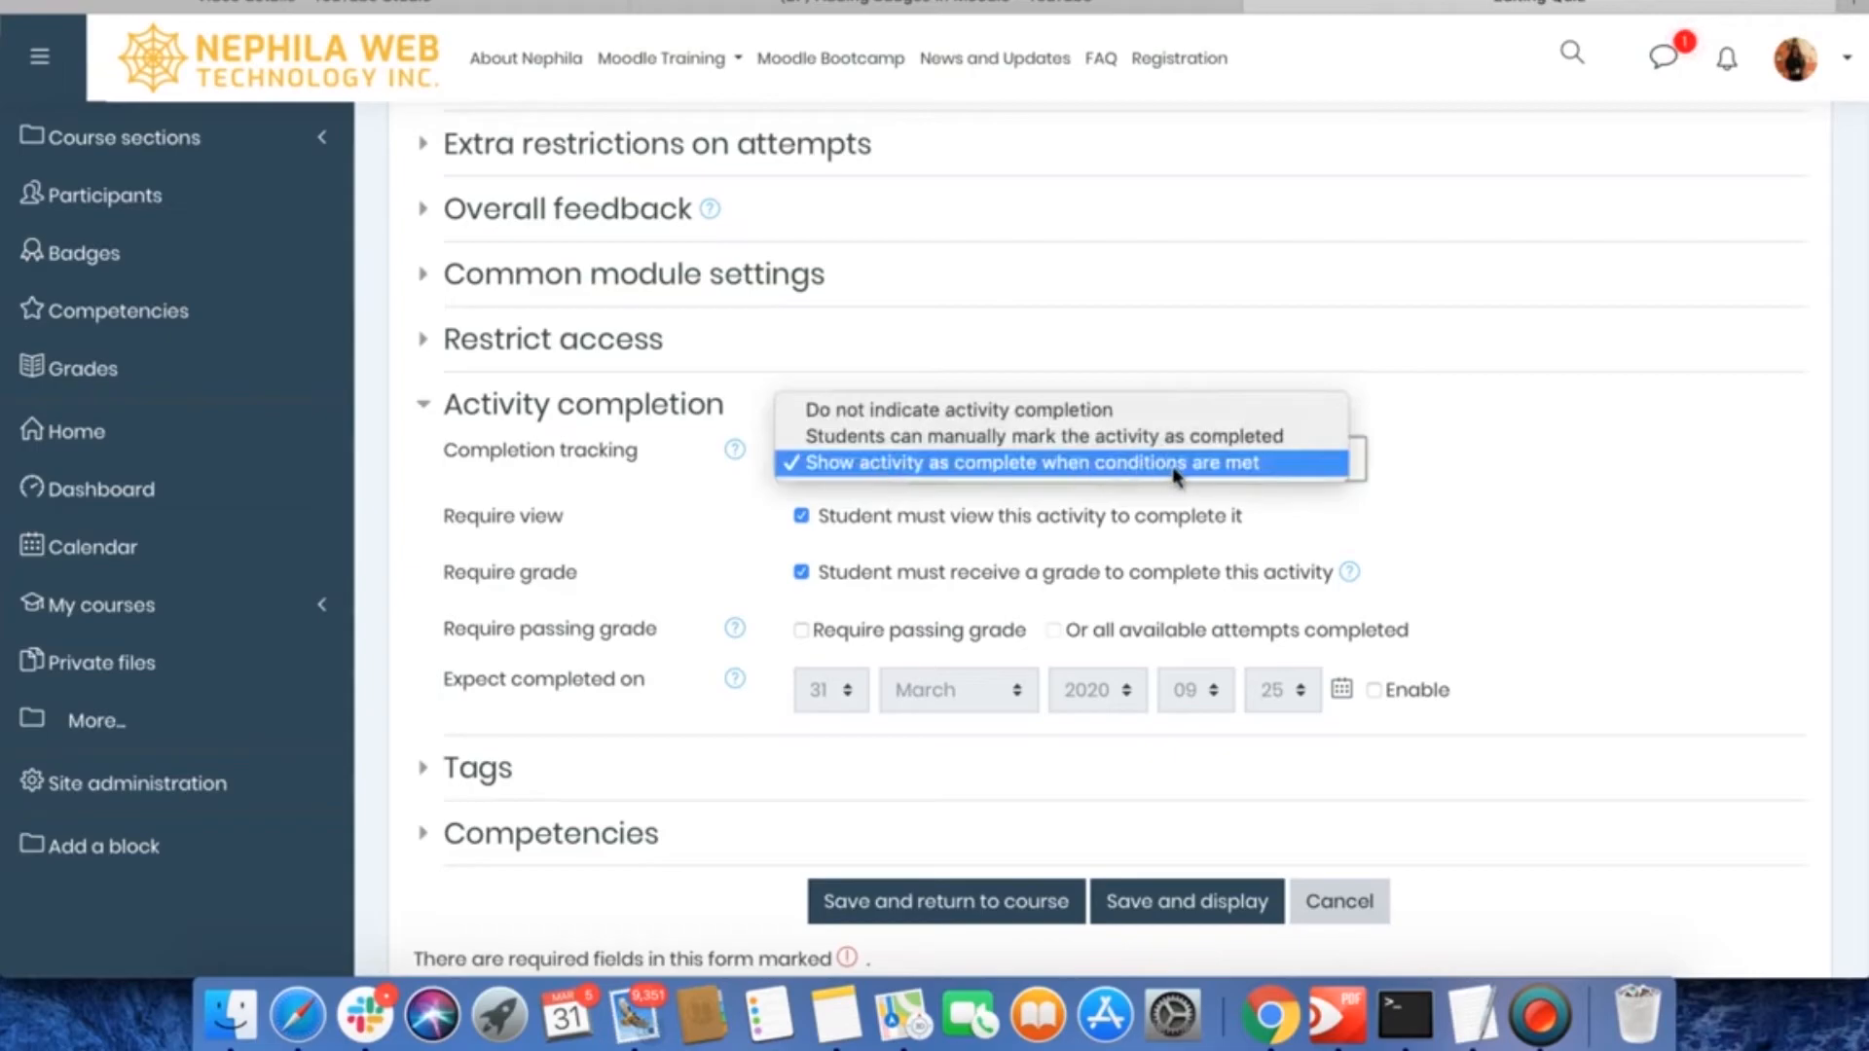
{"action": "left_click", "coordinate": [642, 497]}
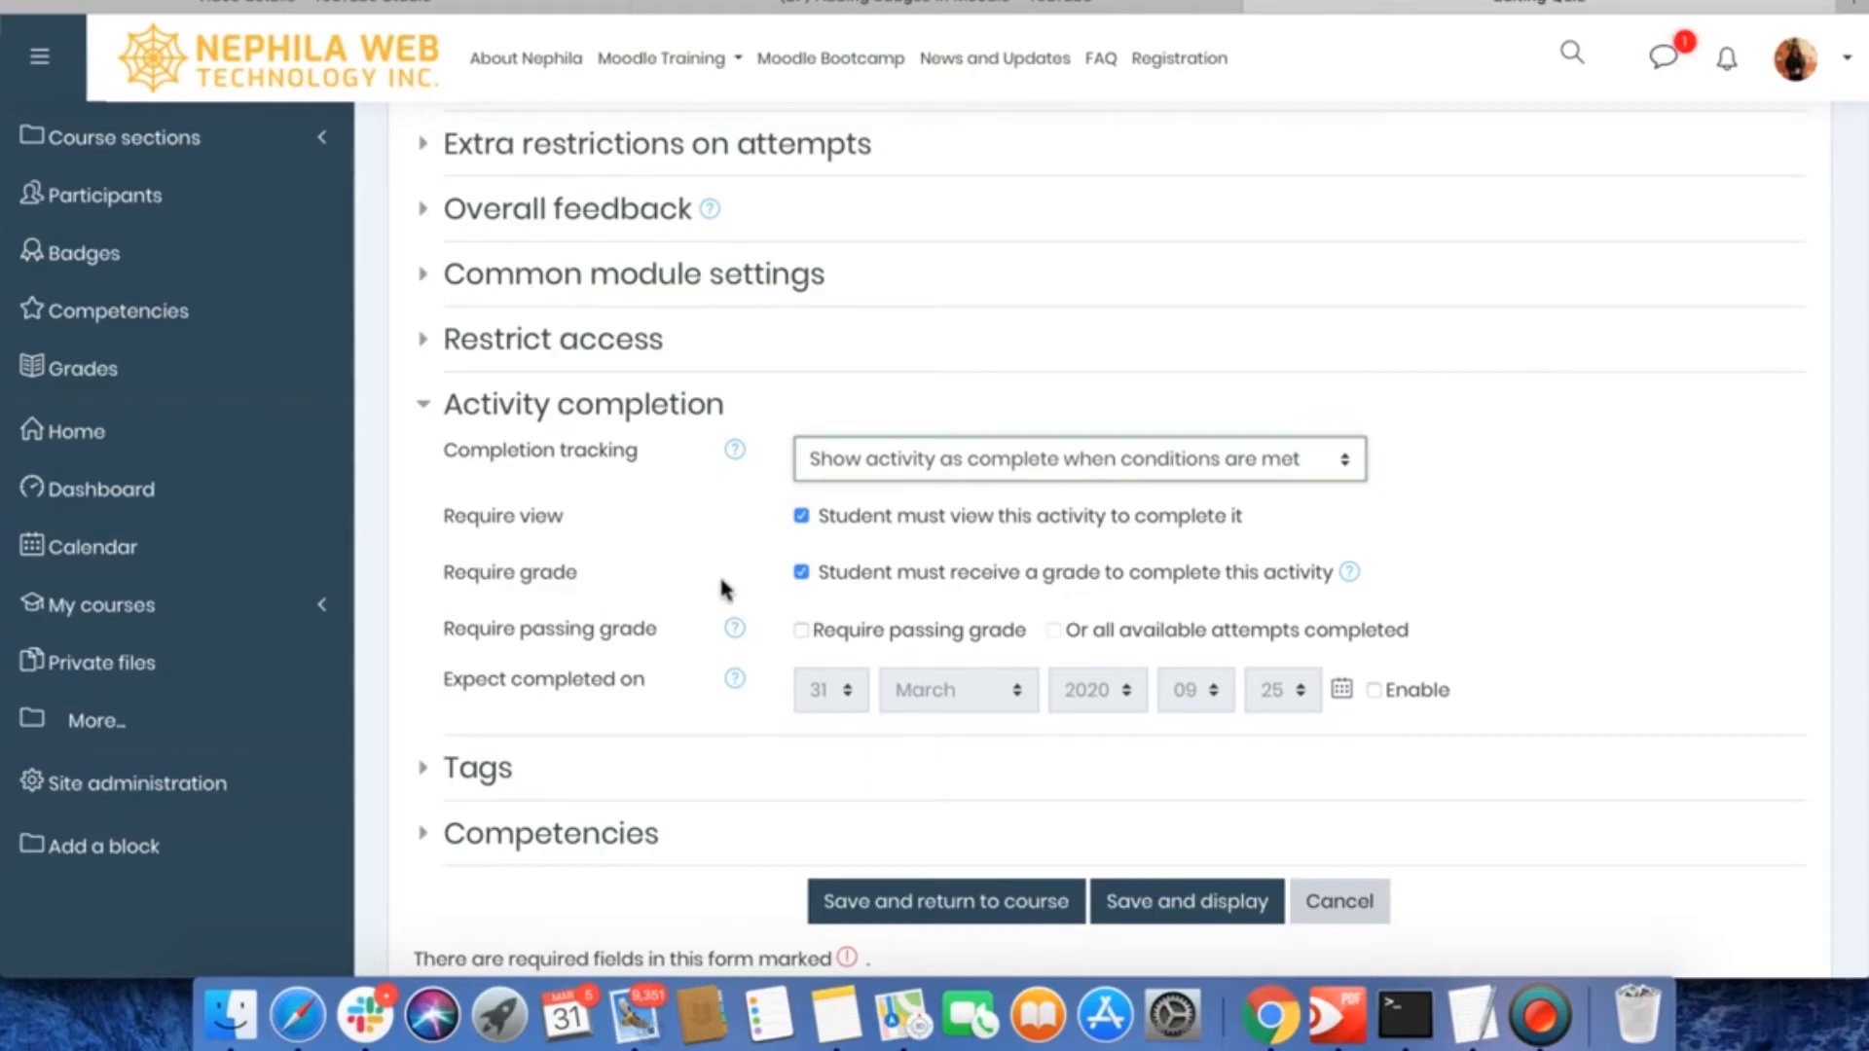
{"action": "scroll", "coordinate": [725, 582], "scroll_direction": "down", "scroll_amount": 3}
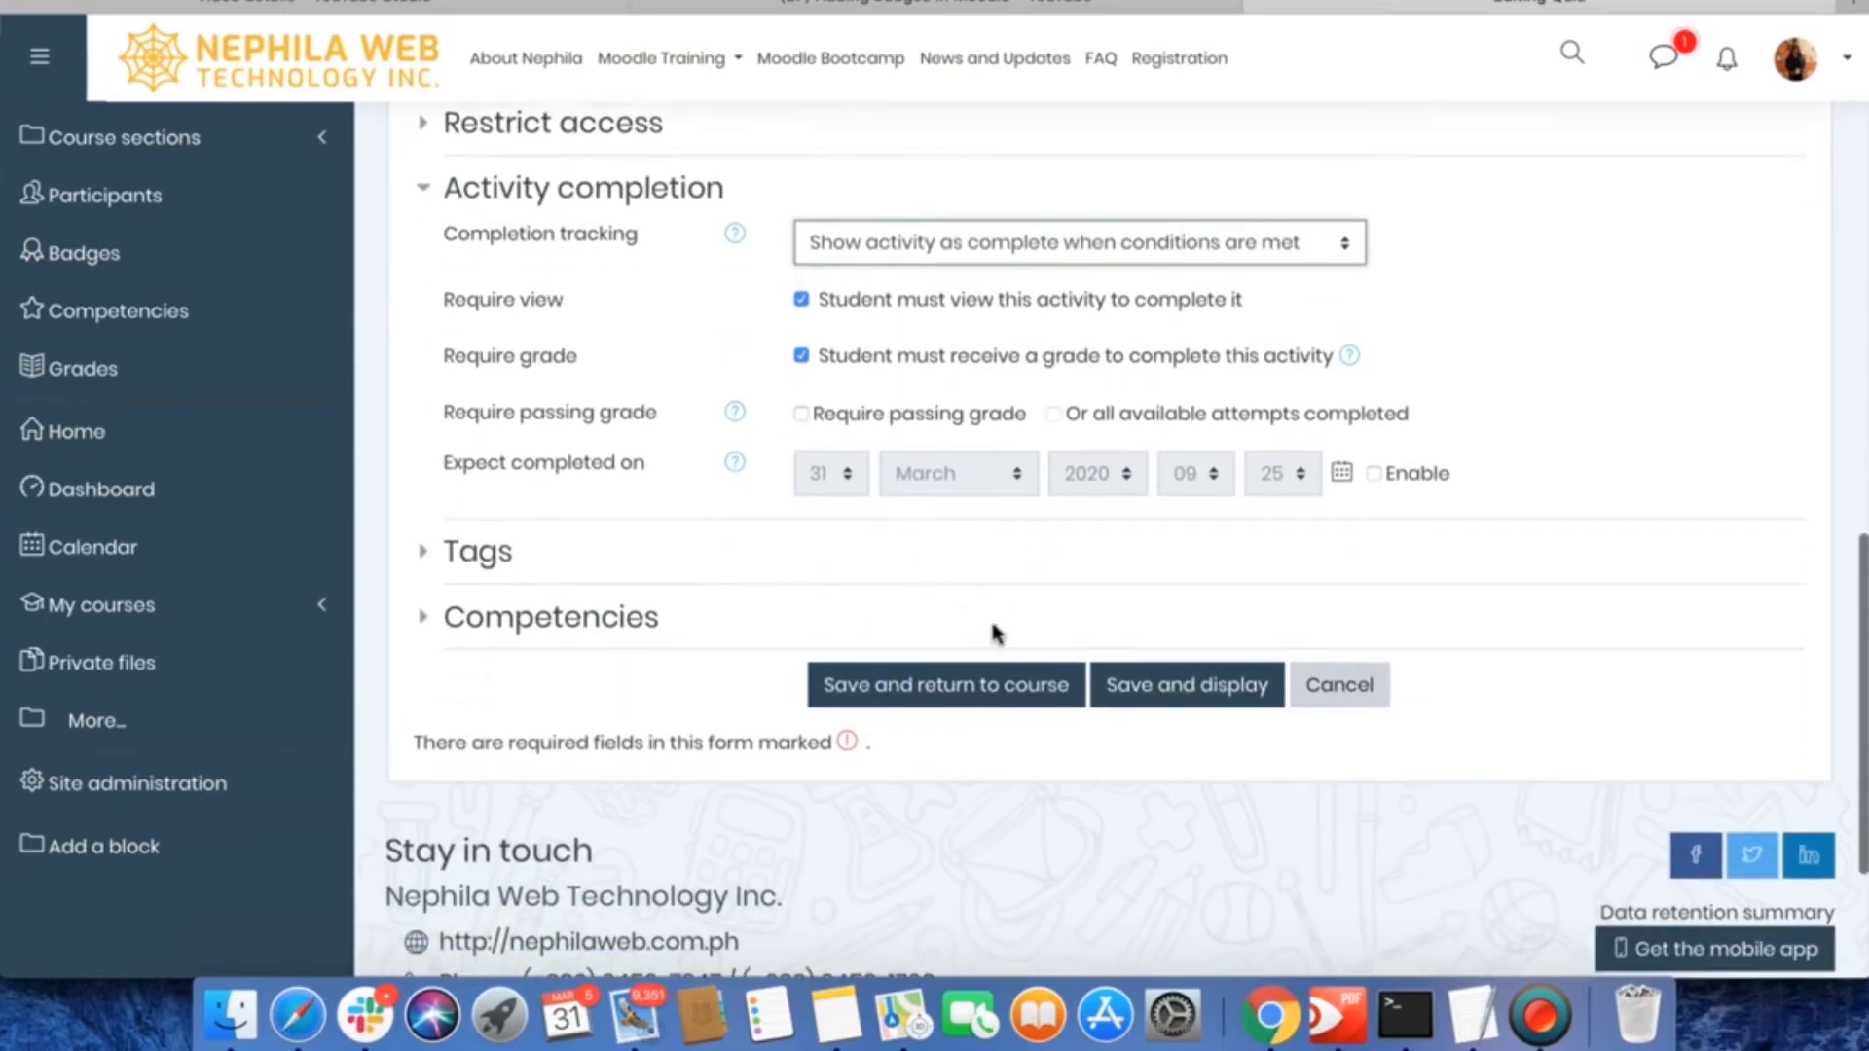
{"action": "left_click", "coordinate": [963, 693]}
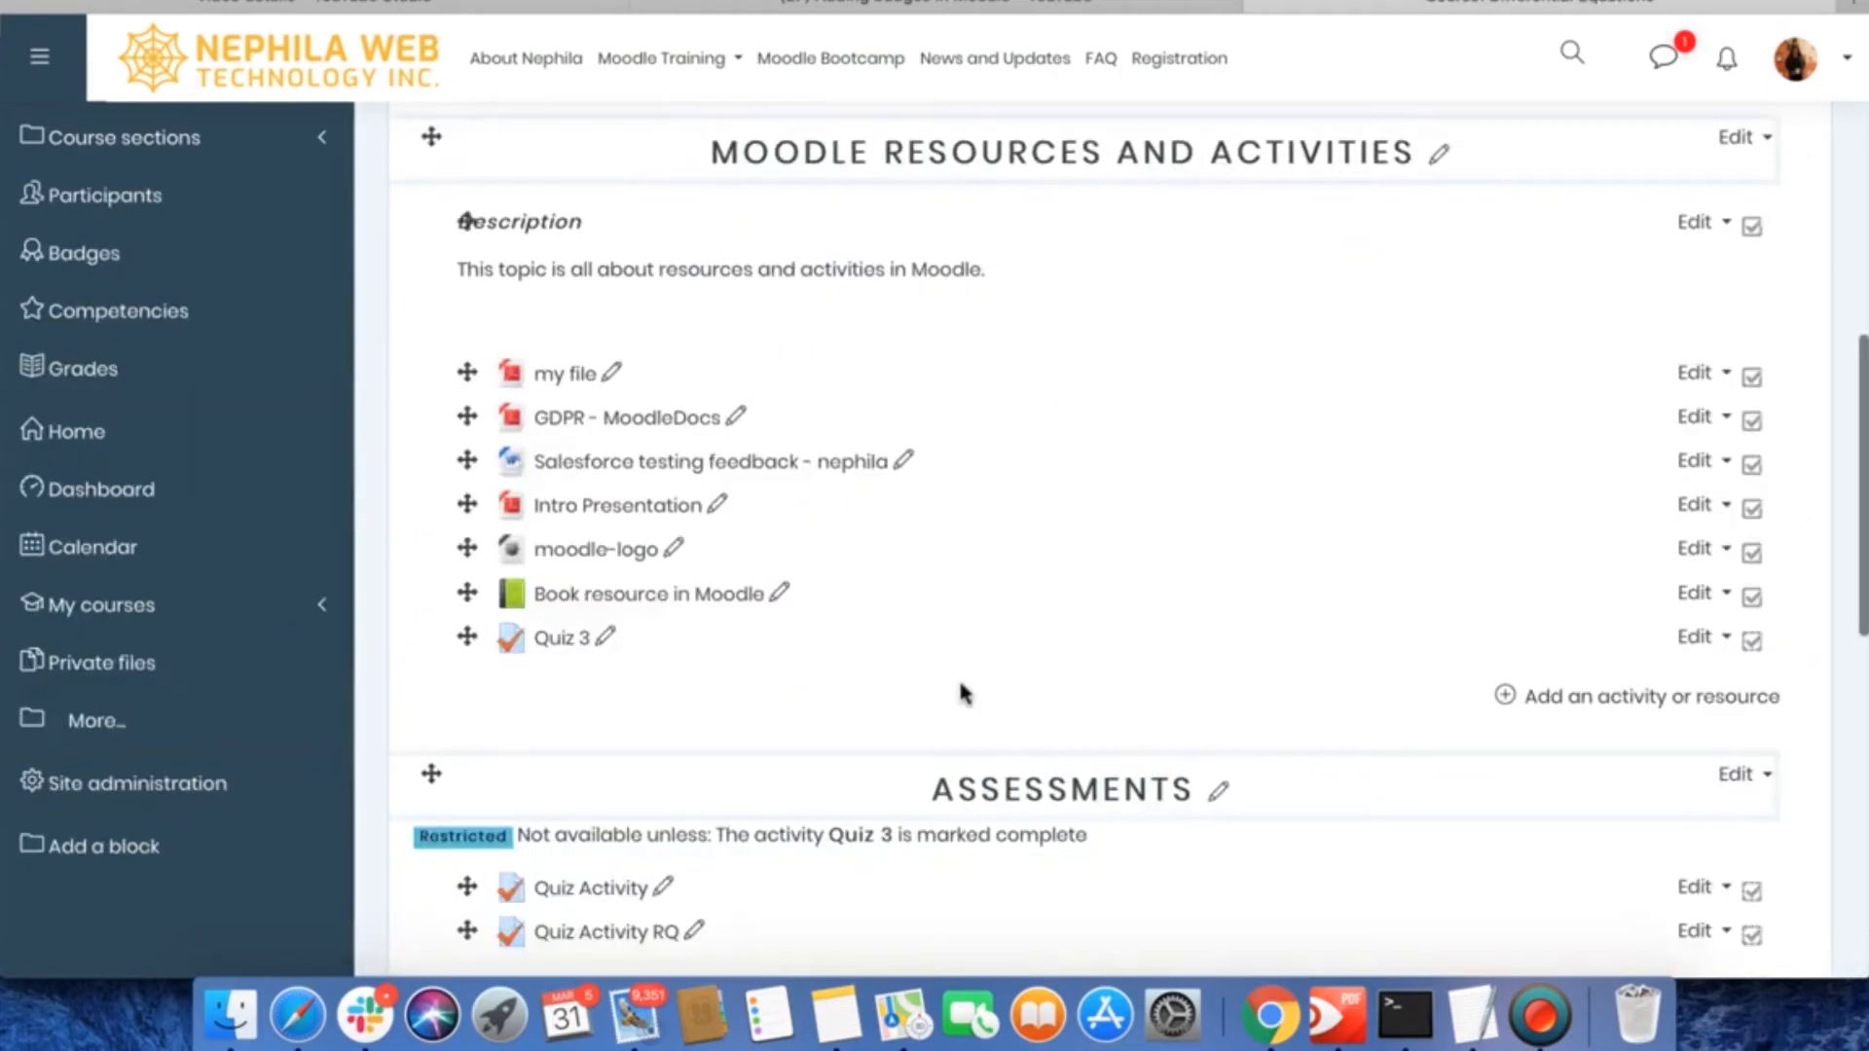
Switch to the Student role for the course.
{"action": "scroll", "coordinate": [964, 693], "scroll_direction": "down", "scroll_amount": 3}
{"action": "scroll", "coordinate": [961, 684], "scroll_direction": "down", "scroll_amount": 1}
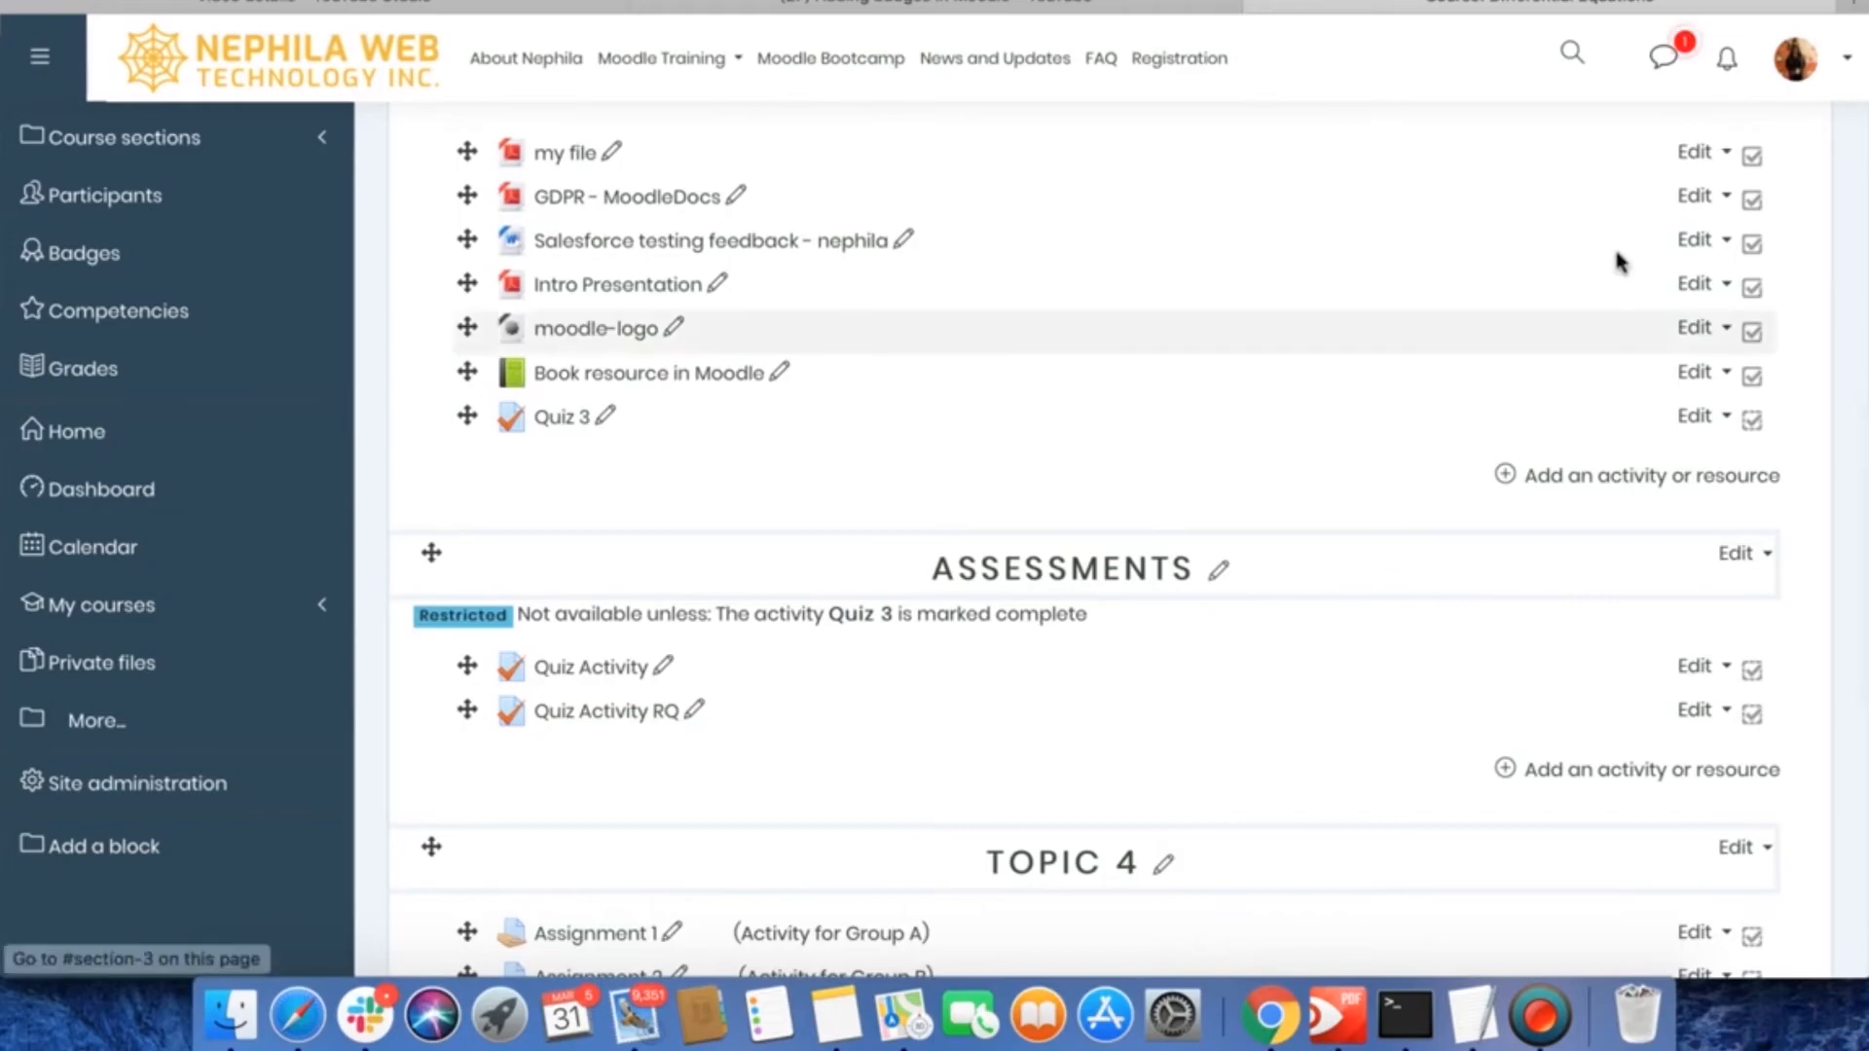
{"action": "left_click", "coordinate": [1799, 60]}
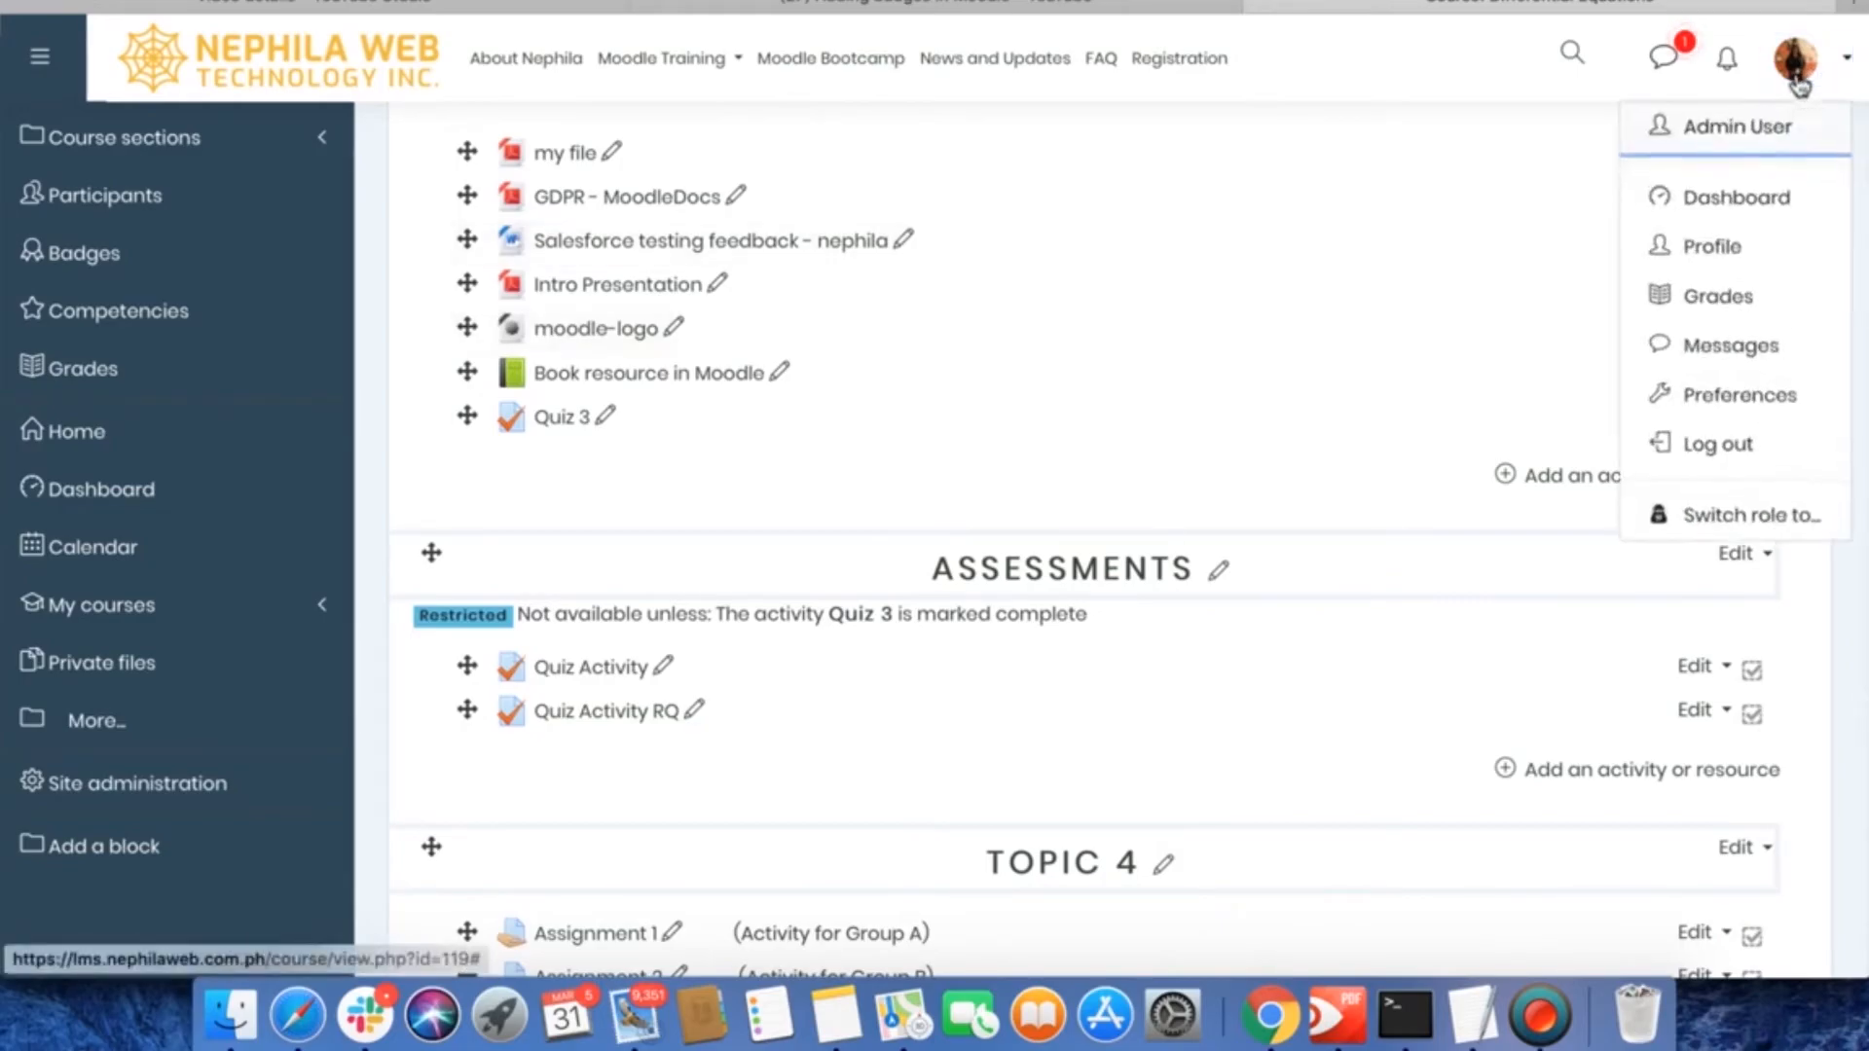
{"action": "left_click", "coordinate": [1719, 518]}
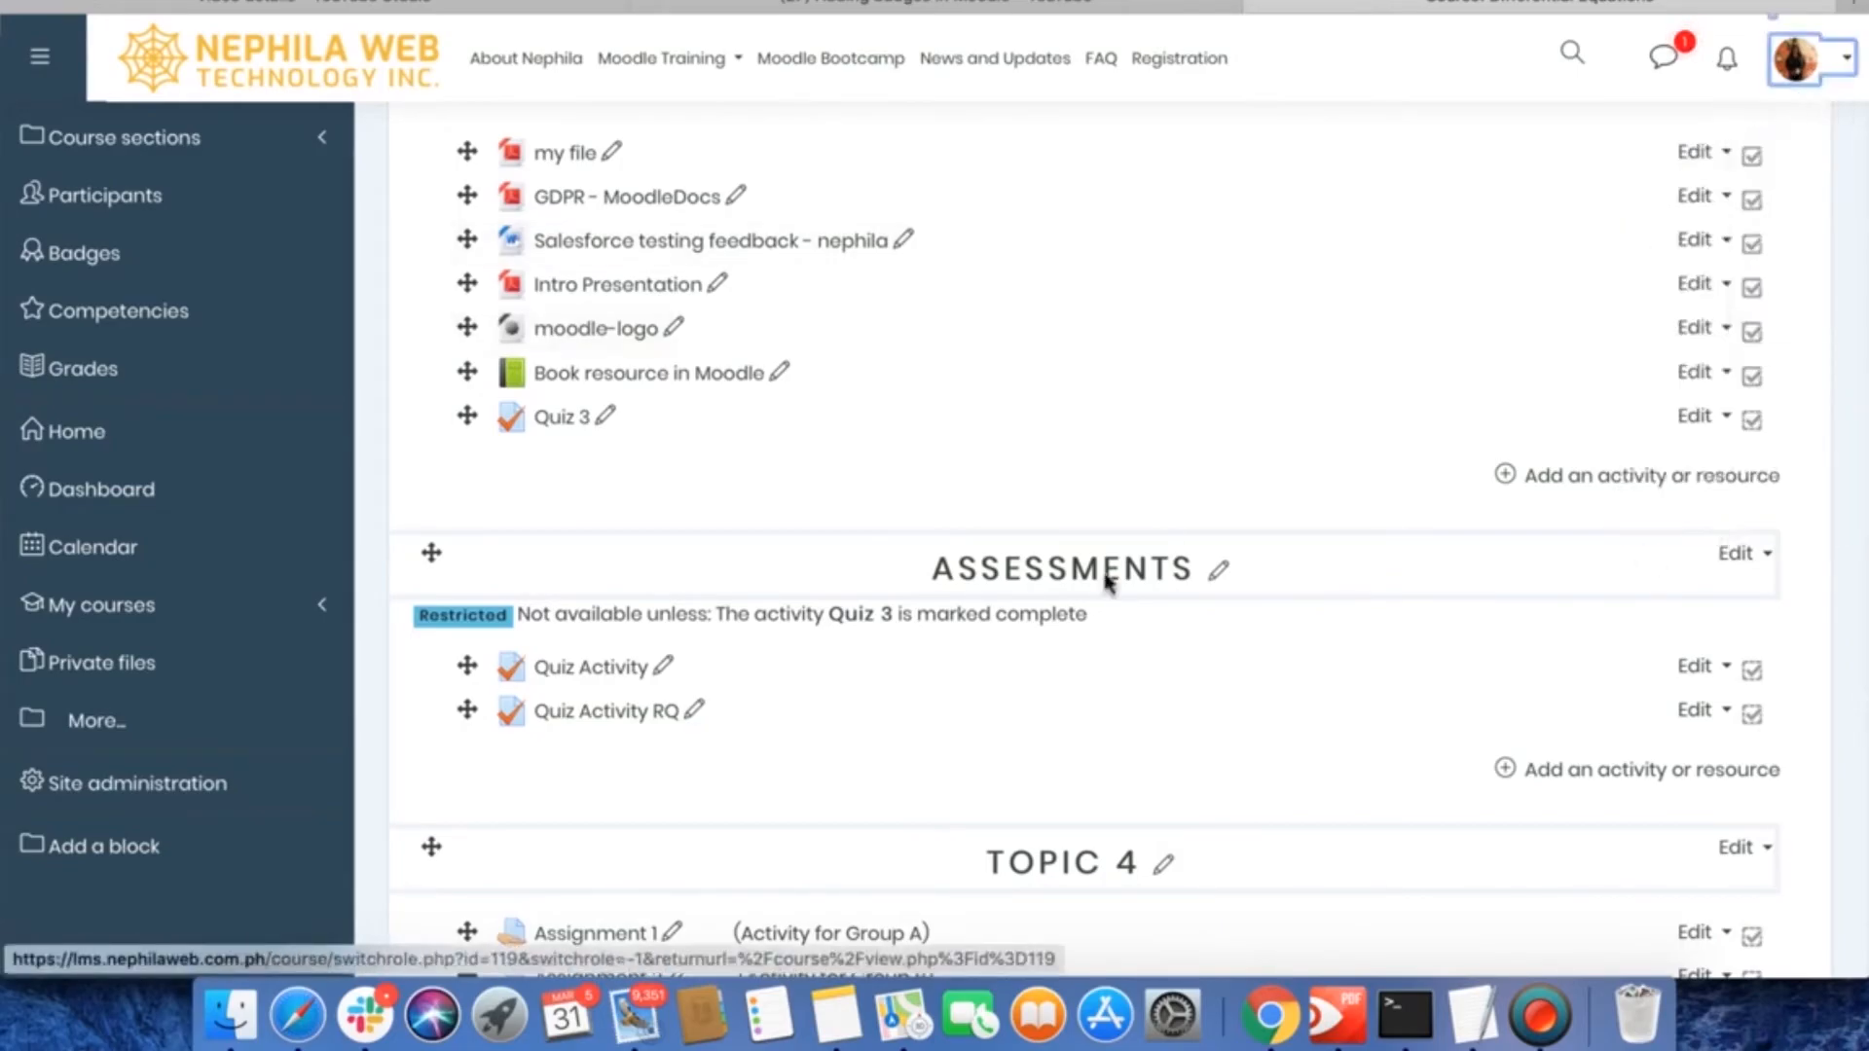
{"action": "scroll", "coordinate": [639, 594], "scroll_direction": "down", "scroll_amount": 3}
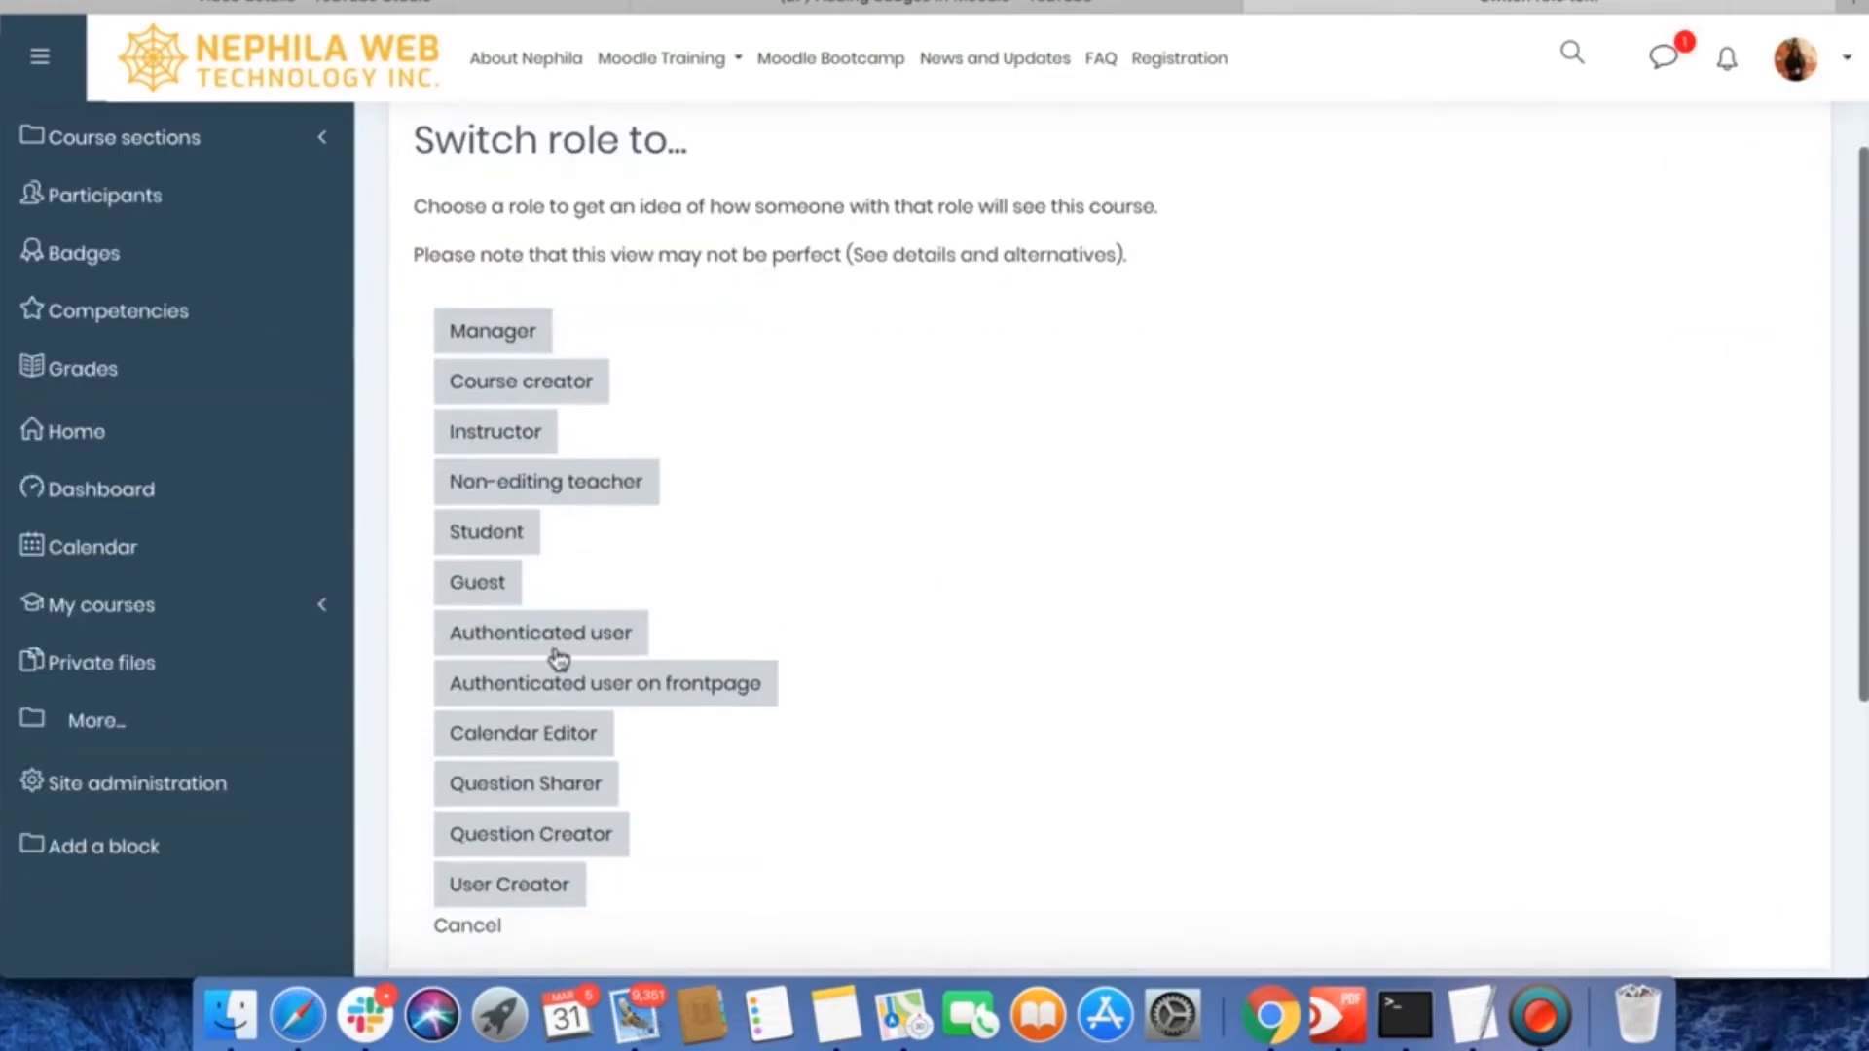
{"action": "left_click", "coordinate": [473, 534]}
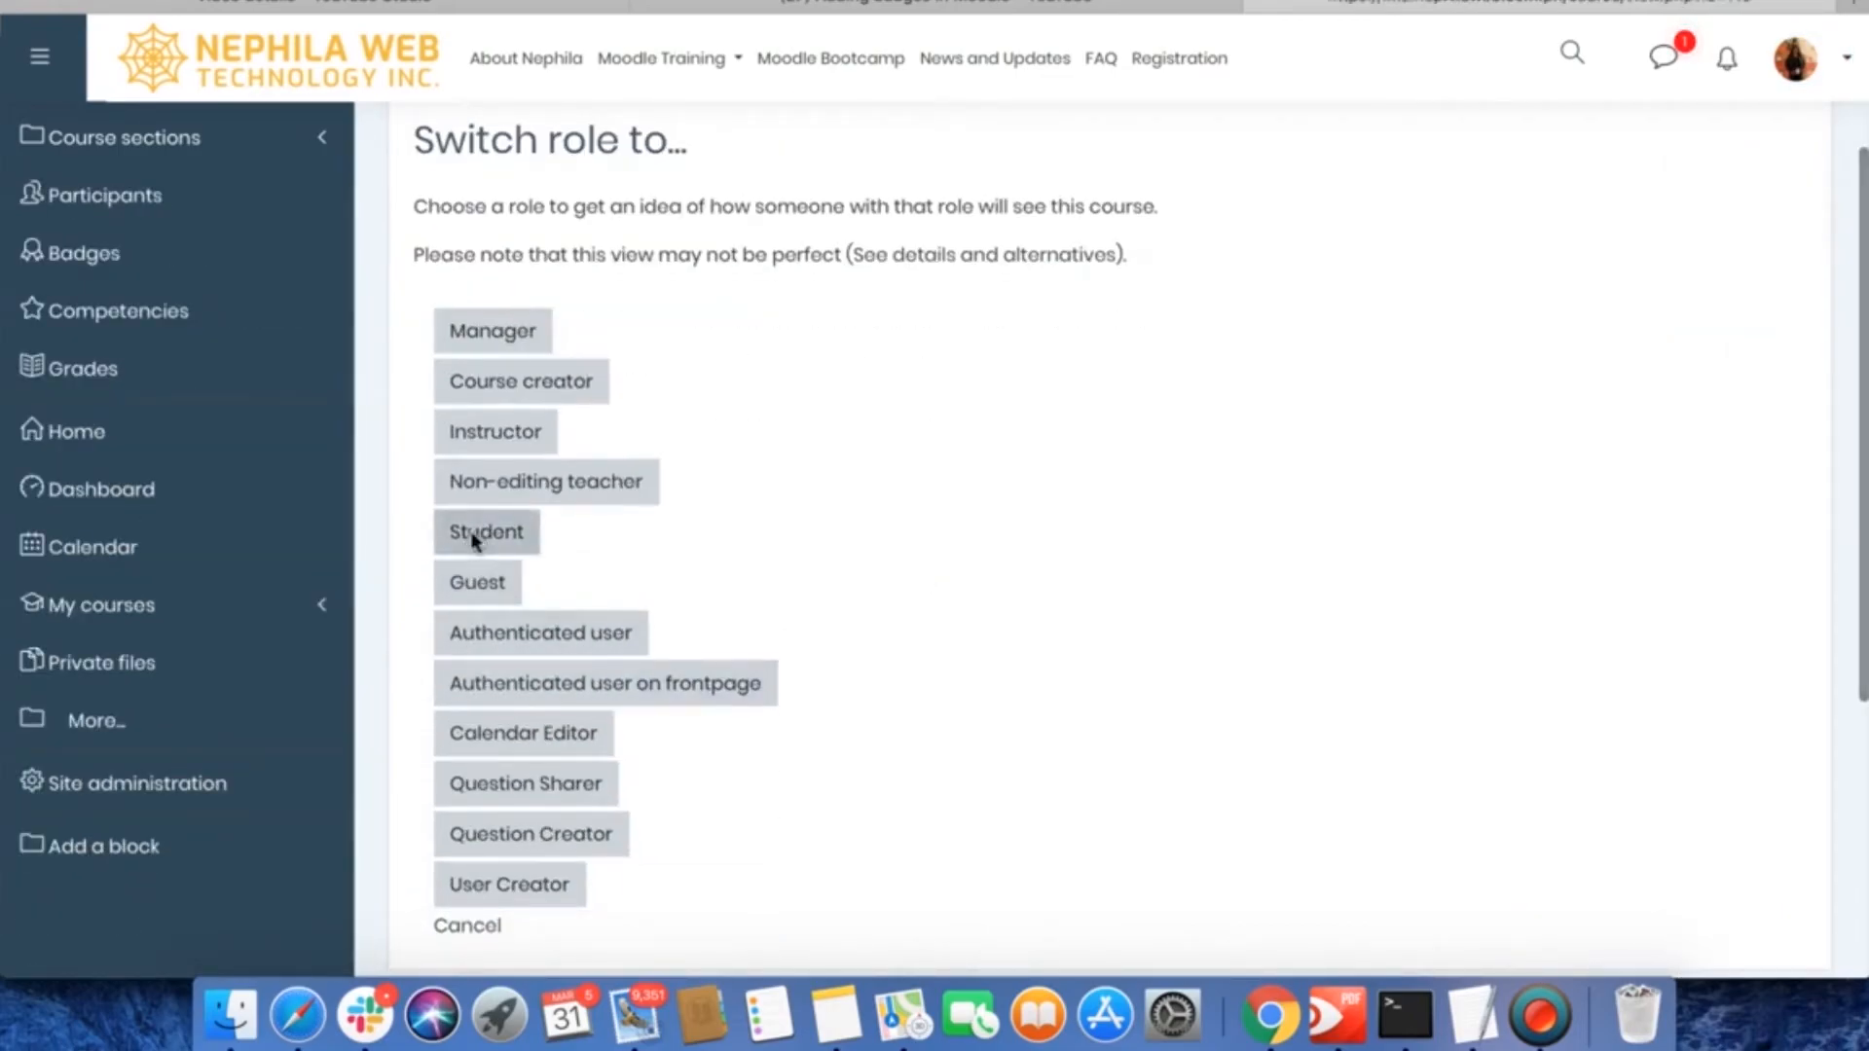
Check how the ASSESSMENTS restriction and Quiz 3's completion box are shown to a student.
{"action": "scroll", "coordinate": [839, 602], "scroll_direction": "down", "scroll_amount": 15}
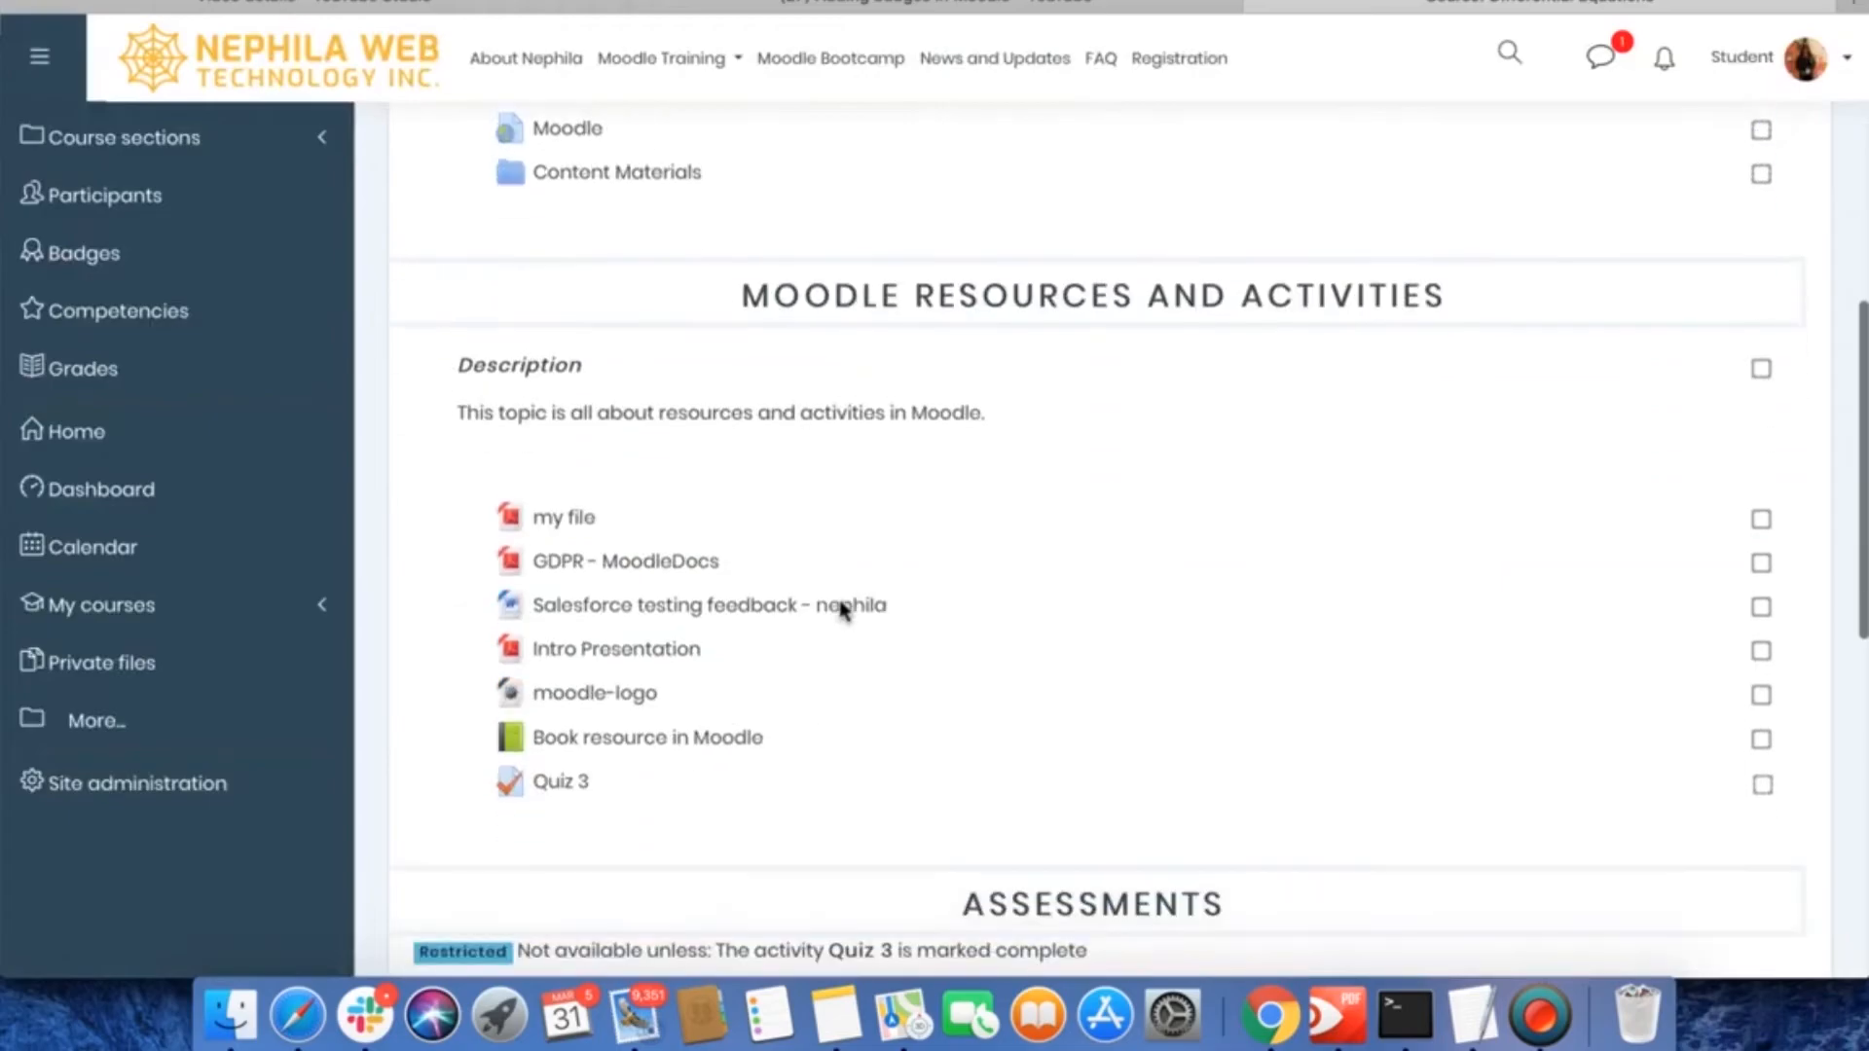
{"action": "scroll", "coordinate": [837, 608], "scroll_direction": "up", "scroll_amount": 3}
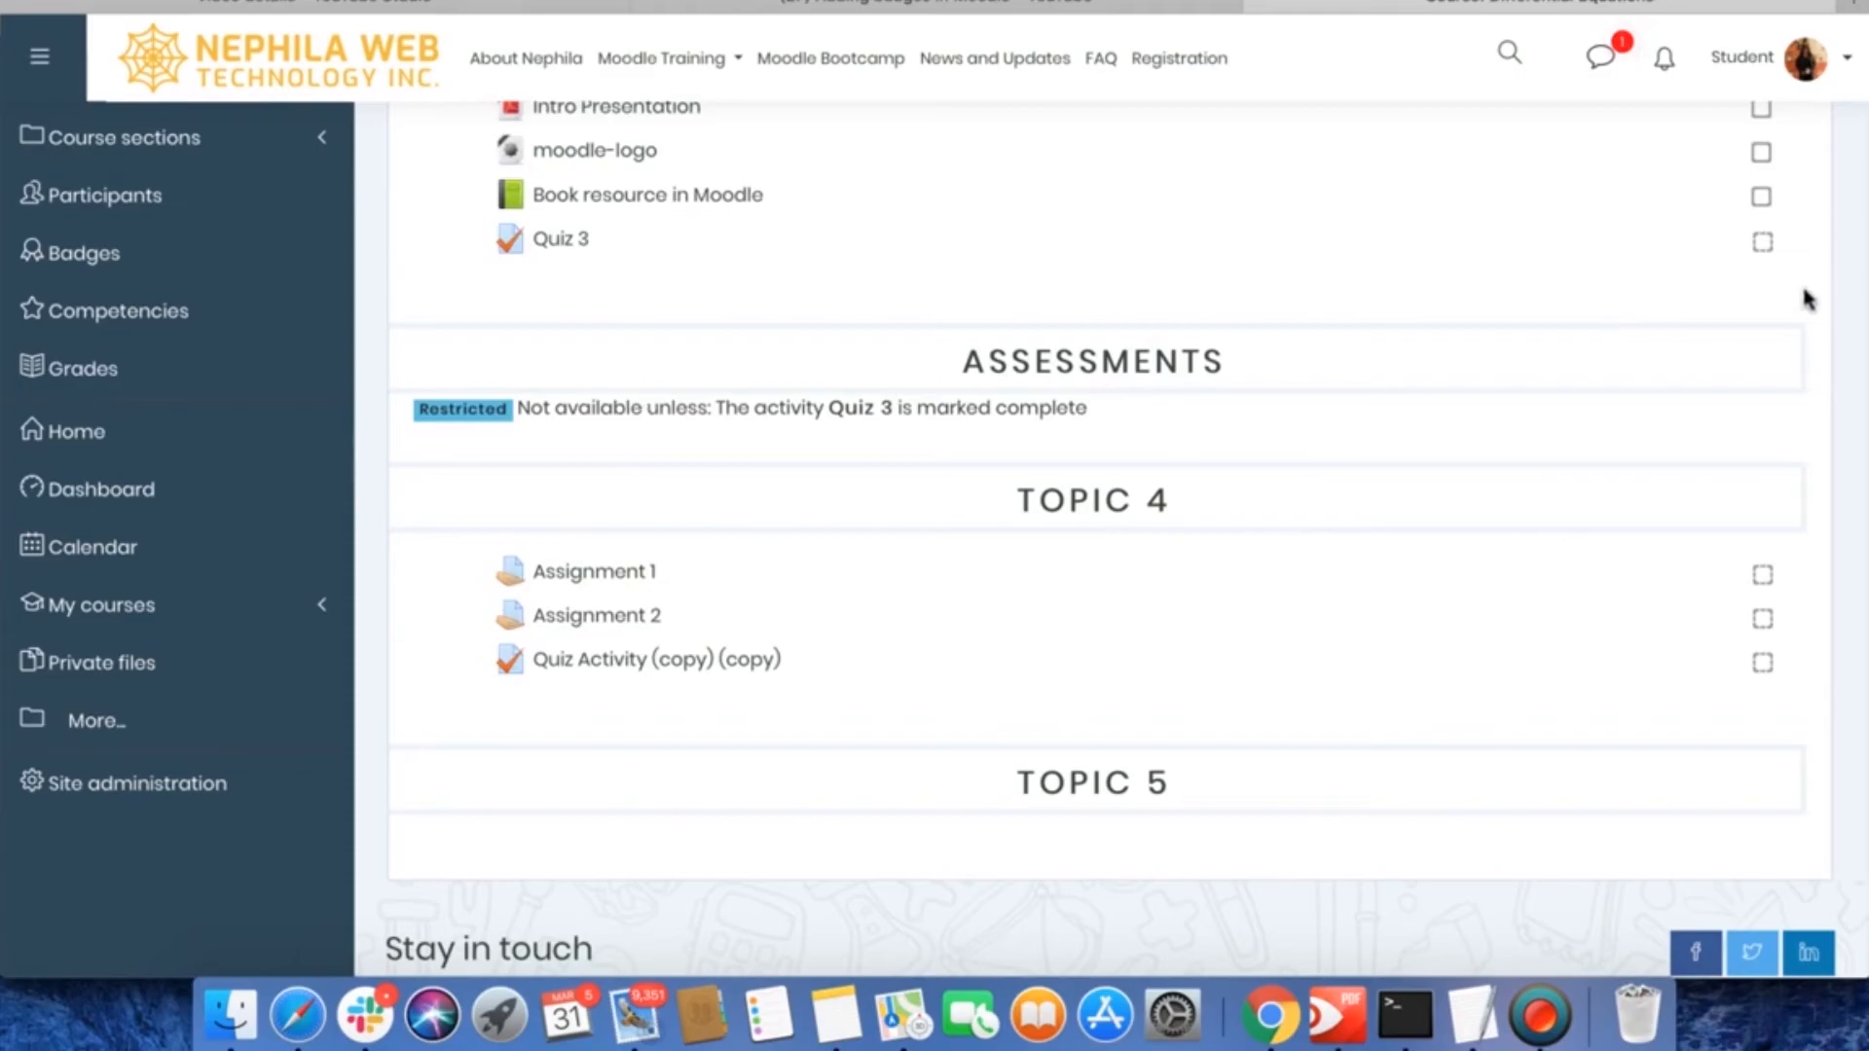
{"action": "scroll", "coordinate": [1808, 300], "scroll_direction": "up", "scroll_amount": 3}
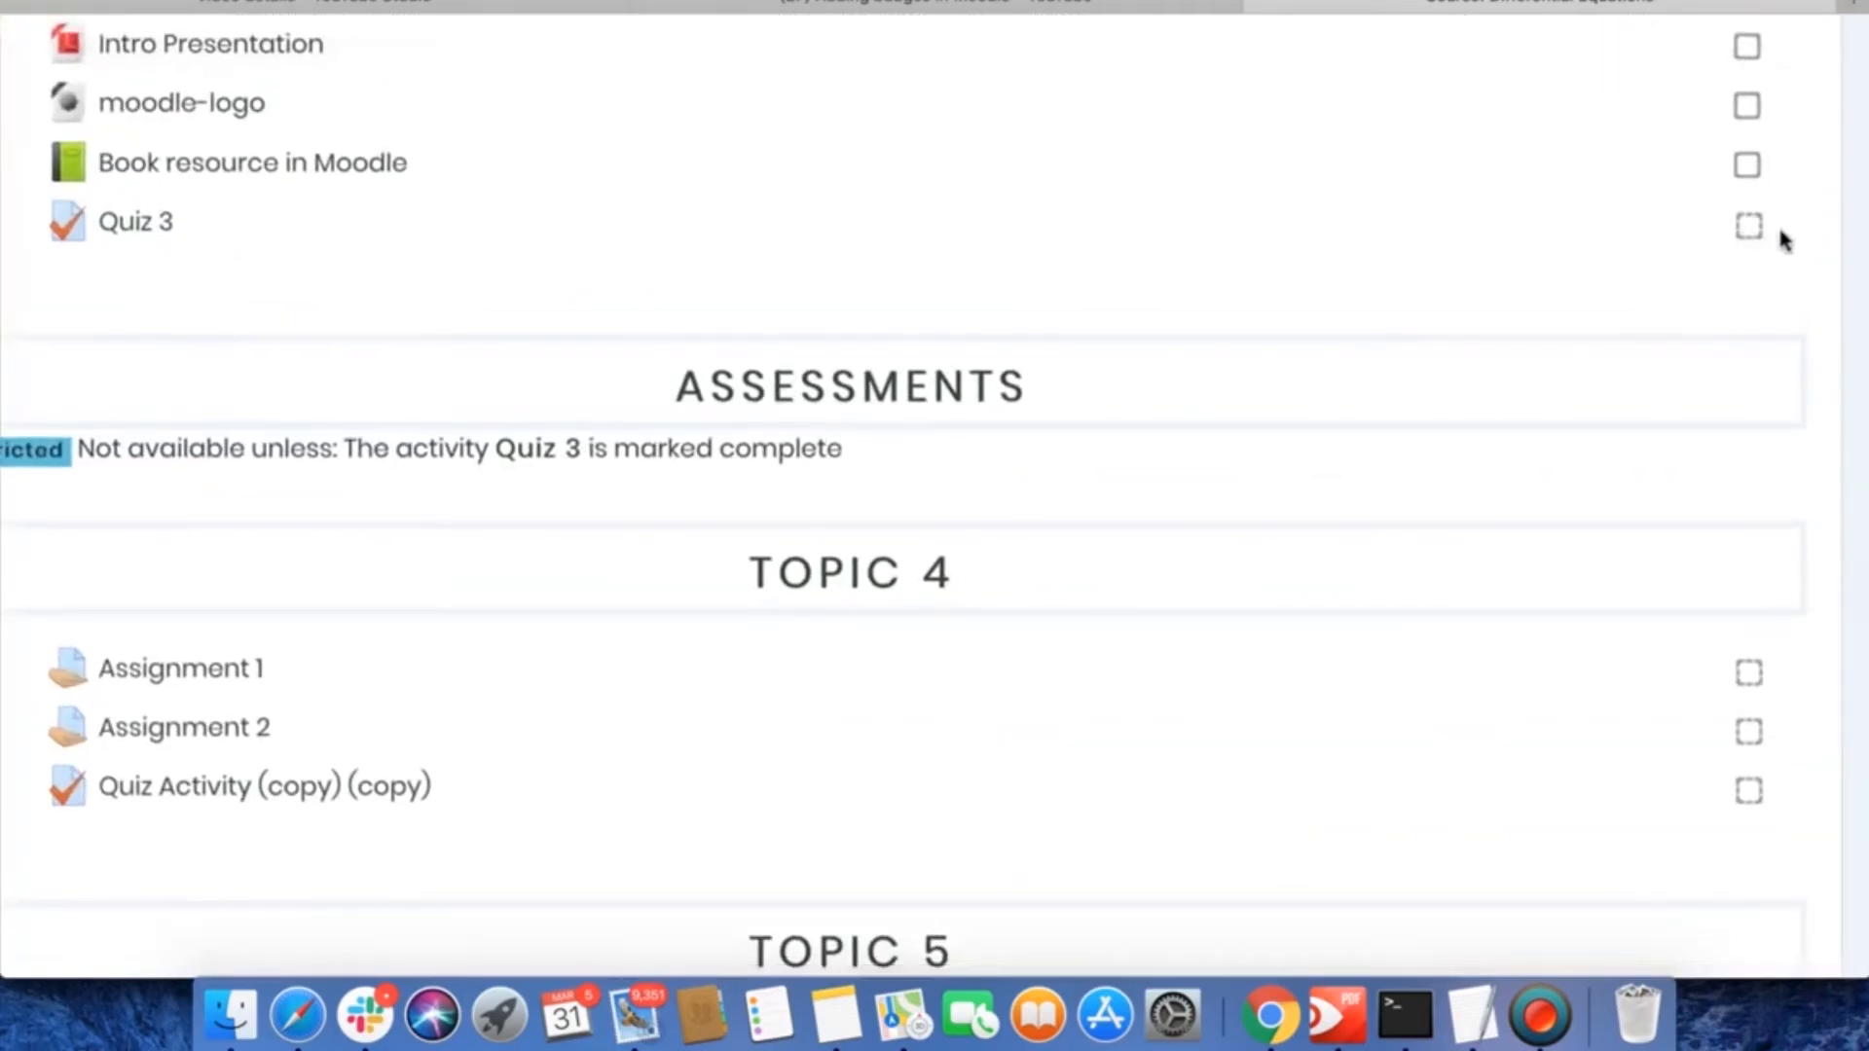
Open Quiz 3 as a student and start a timed attempt.
{"action": "left_click", "coordinate": [115, 223]}
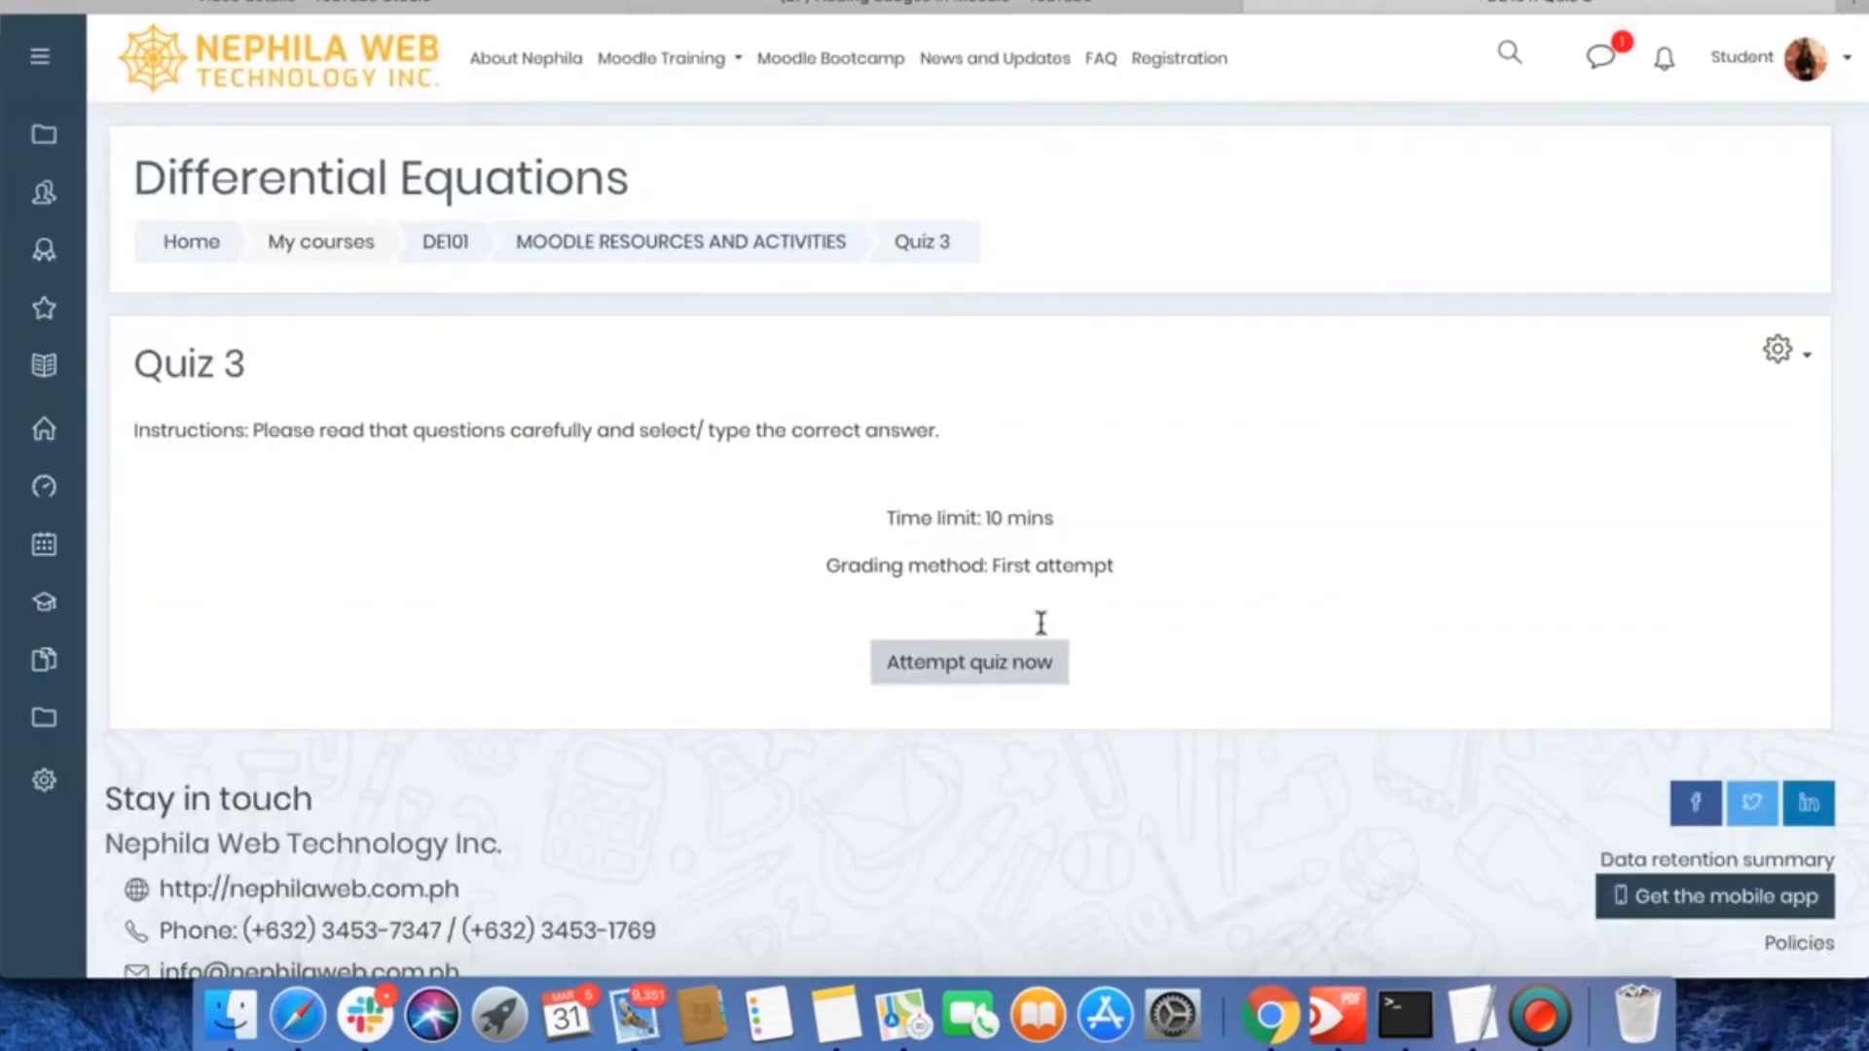
{"action": "left_click", "coordinate": [964, 678]}
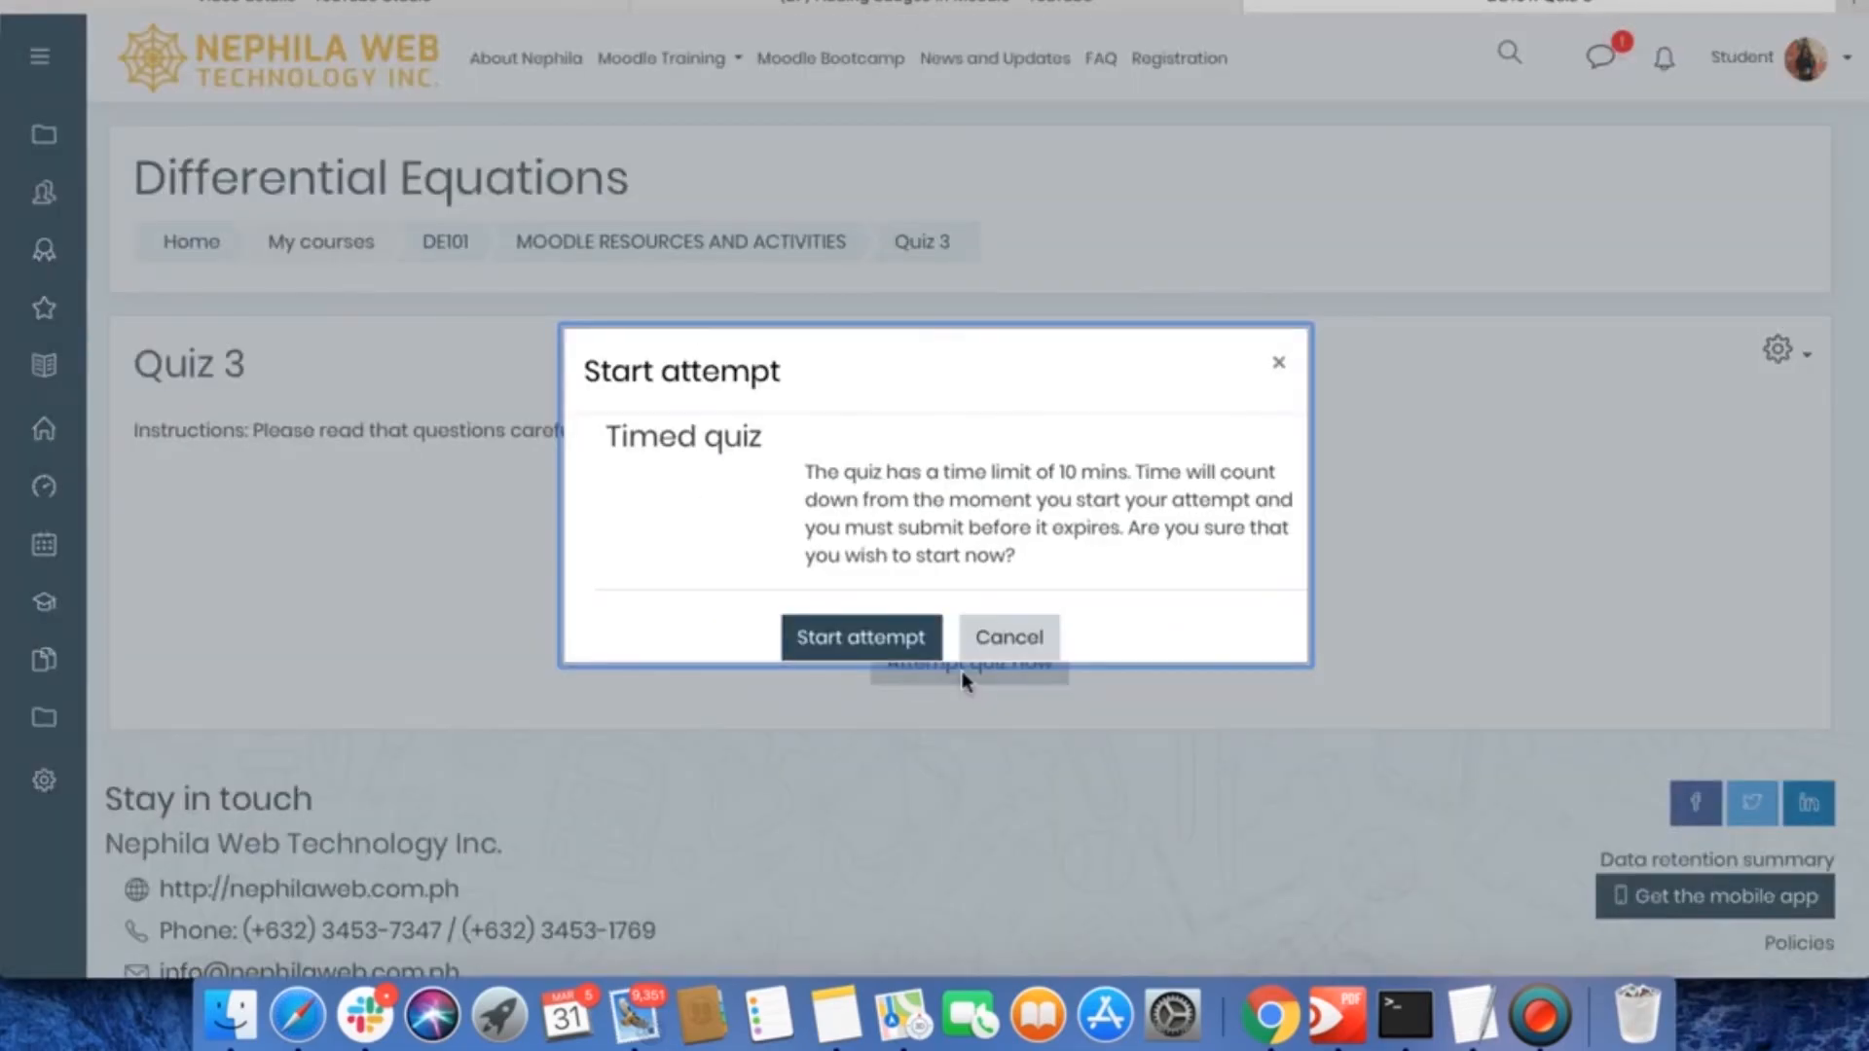
{"action": "left_click", "coordinate": [874, 646]}
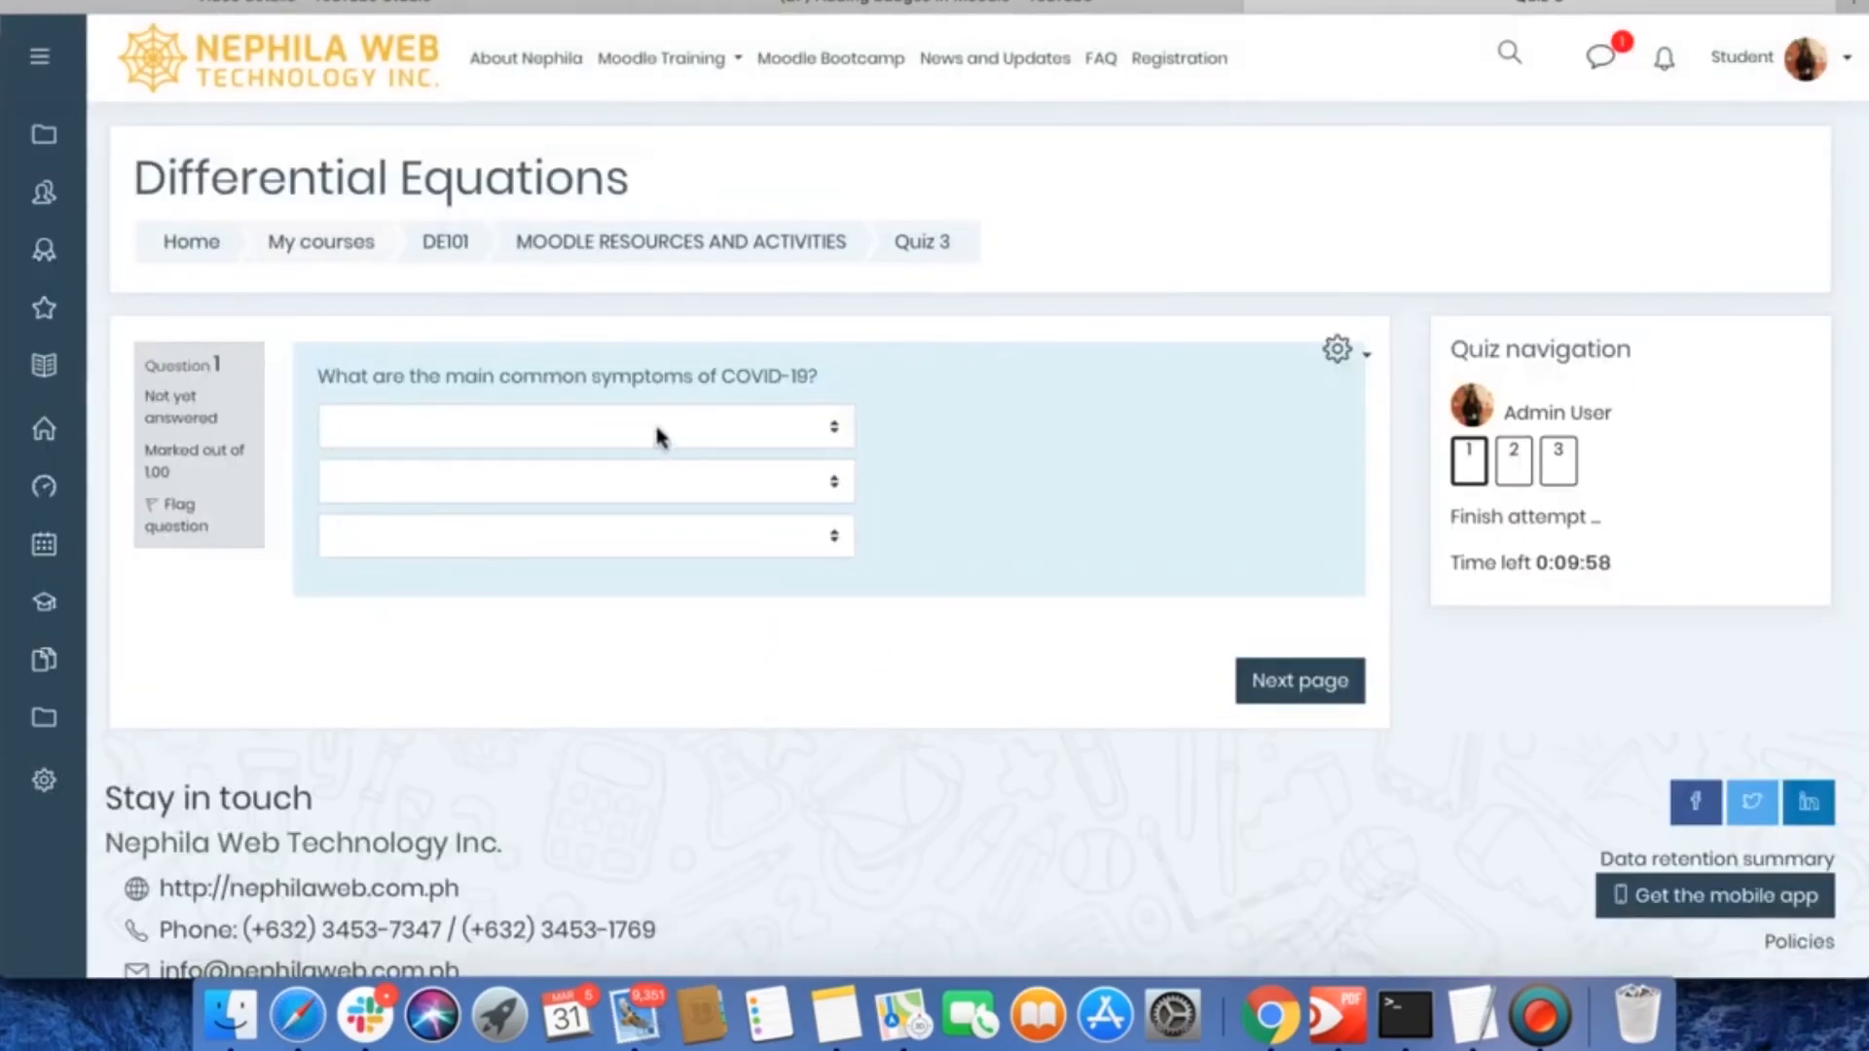
Answer question 1 with Fever, Shortness of breath and "Coughing, usually dry (meaning little or no phlegm)", and continue to the following question.
{"action": "left_click", "coordinate": [657, 435]}
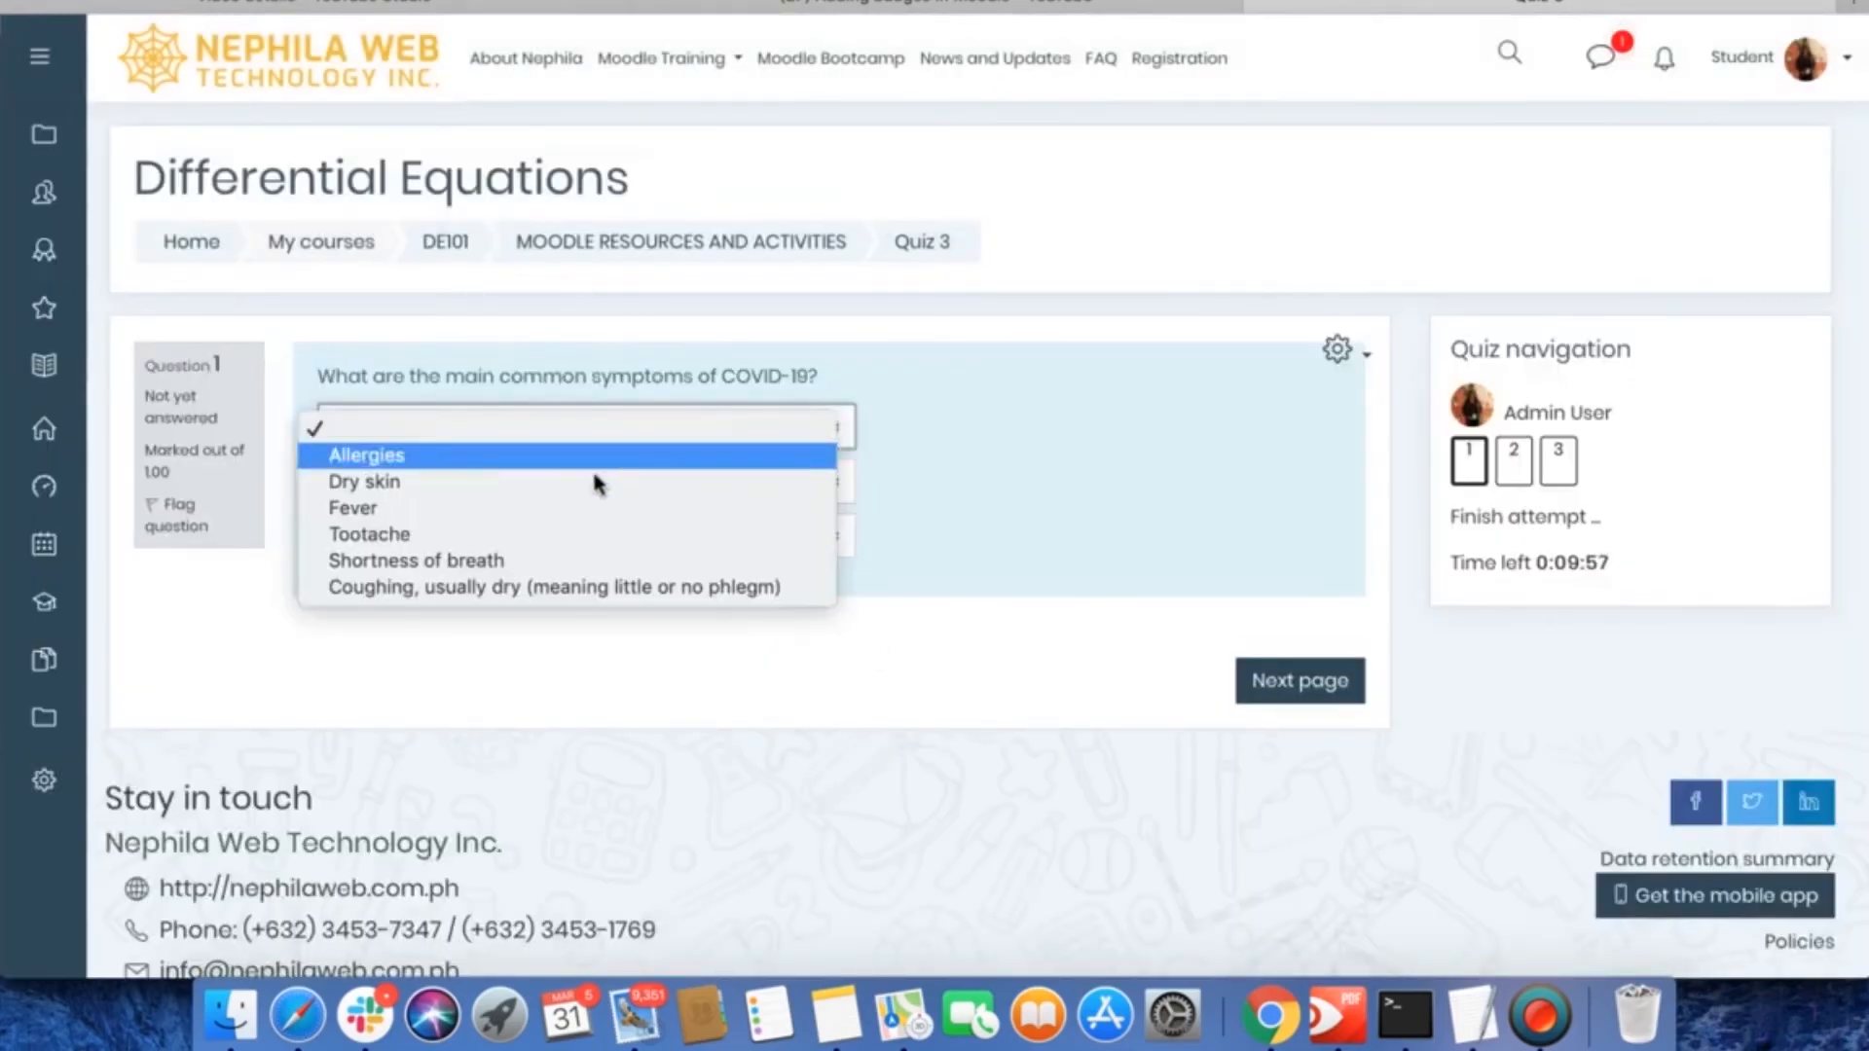
{"action": "left_click", "coordinate": [477, 510]}
{"action": "left_click", "coordinate": [482, 483]}
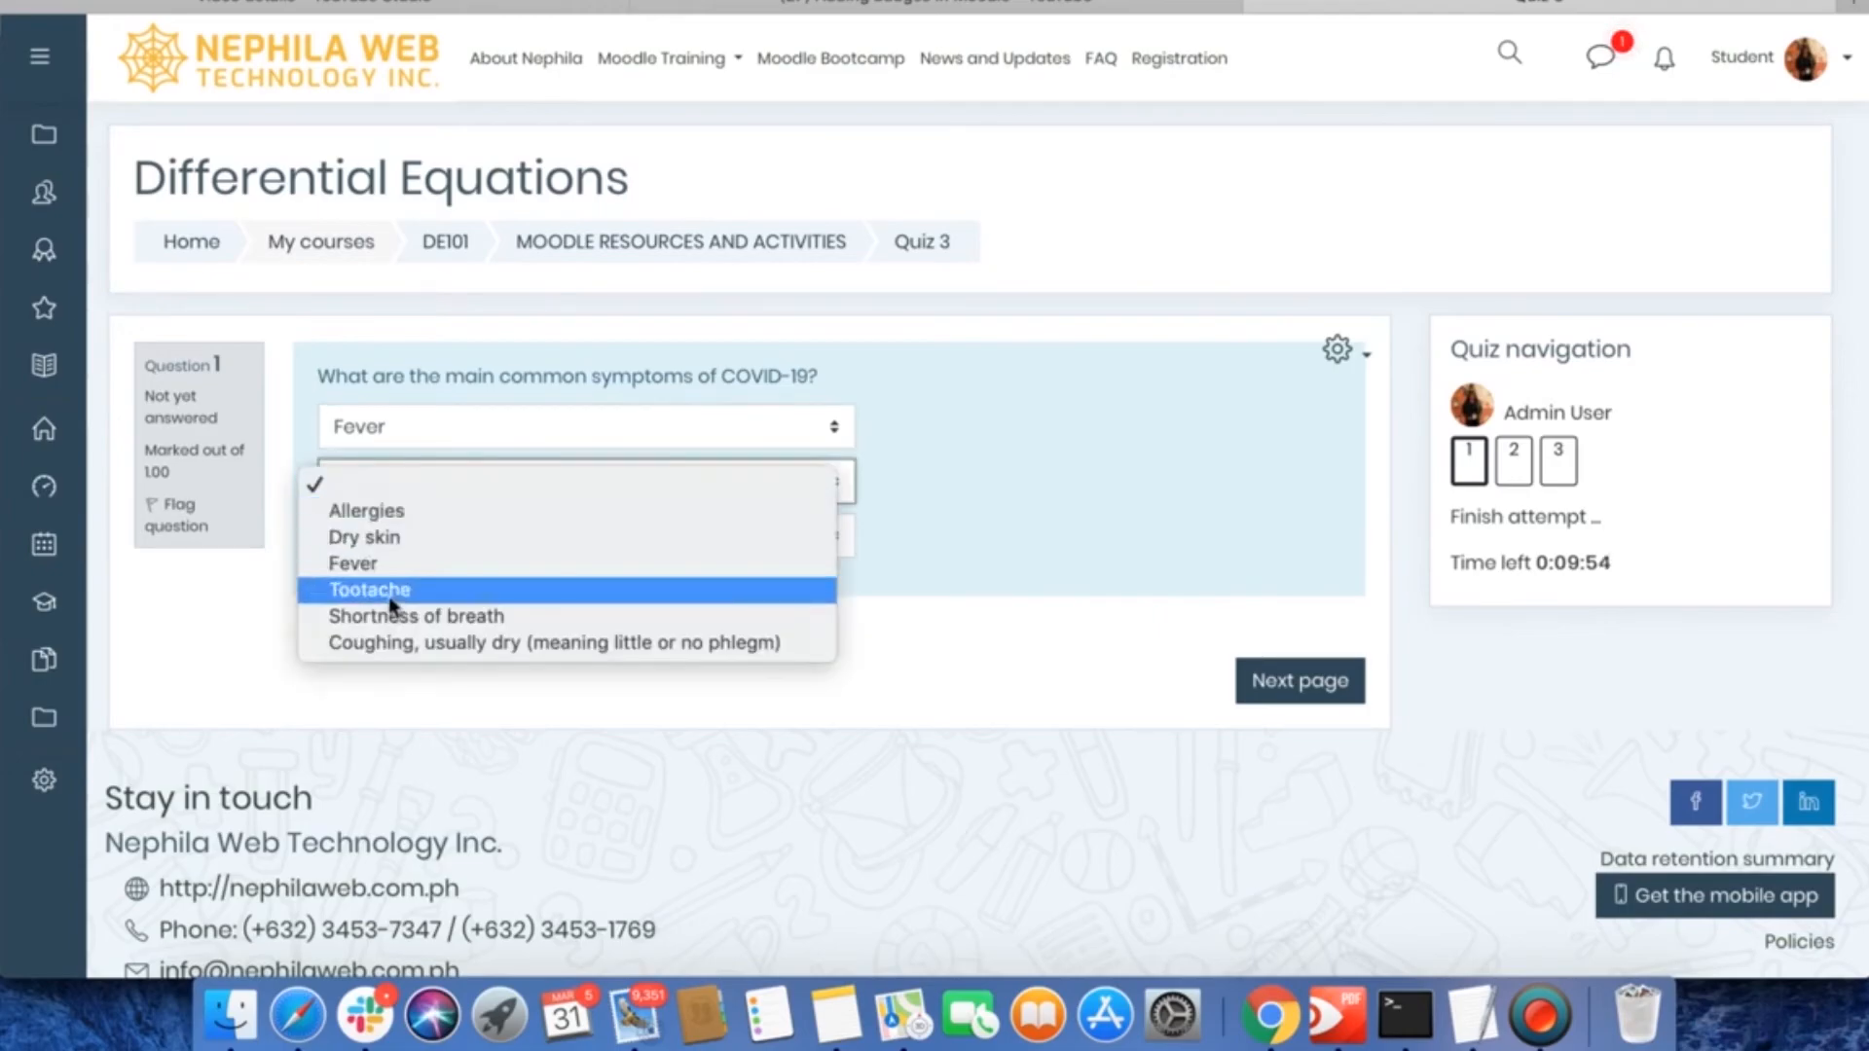
{"action": "left_click", "coordinate": [434, 615]}
{"action": "left_click", "coordinate": [576, 538]}
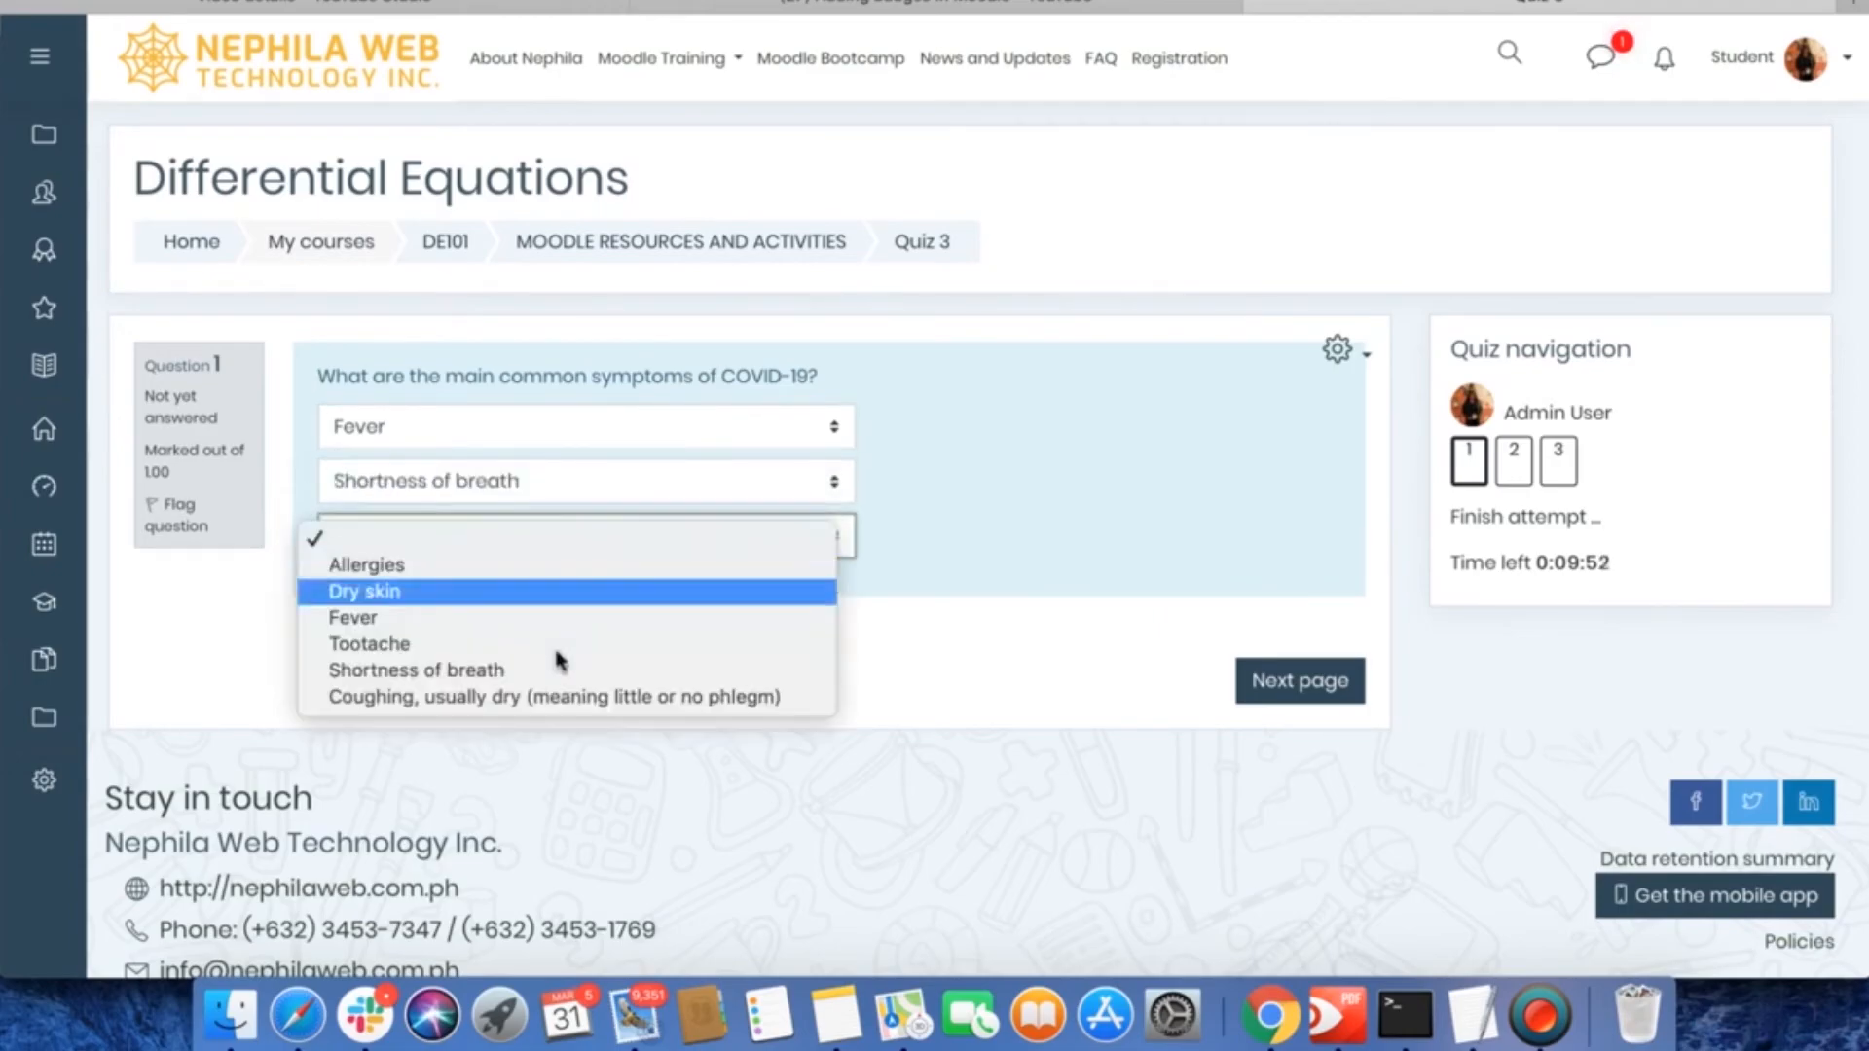
{"action": "left_click", "coordinate": [461, 698]}
{"action": "left_click", "coordinate": [1297, 686]}
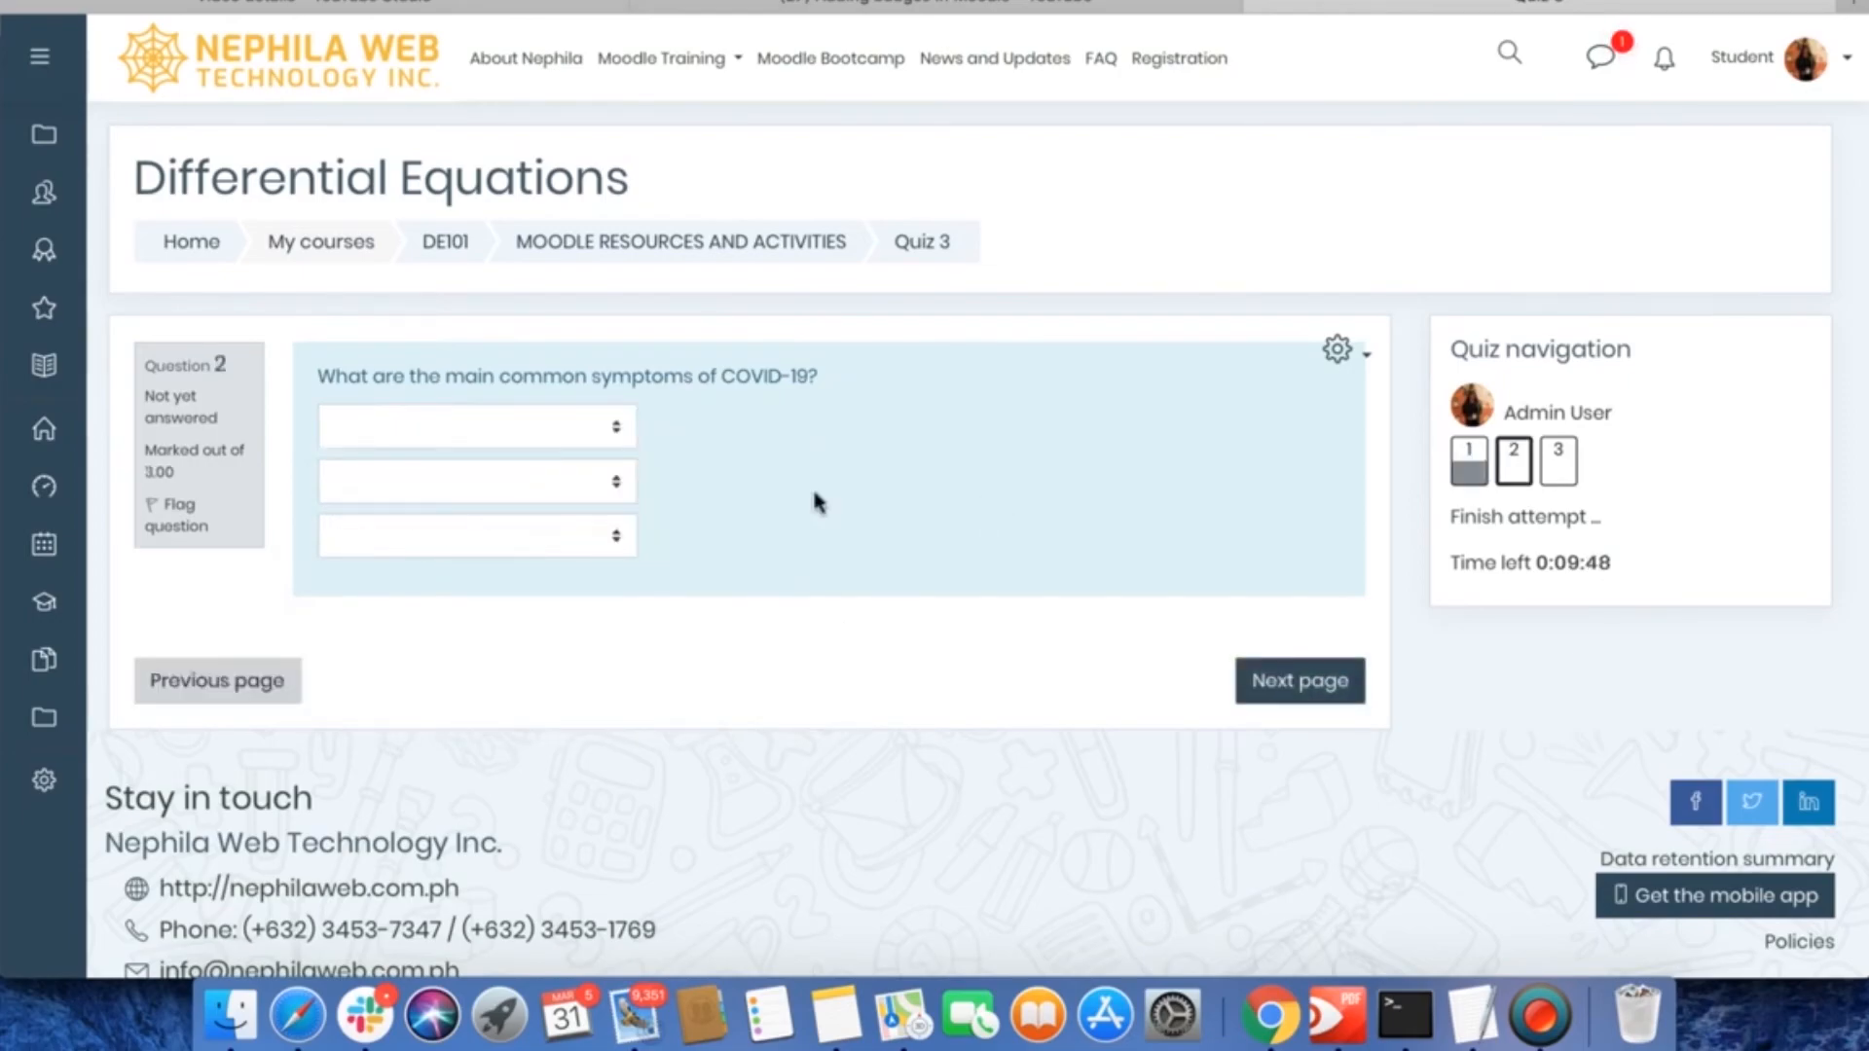
Skip to question 3 without answering question 2, finish the attempt and confirm submitting all answers.
{"action": "left_click", "coordinate": [1557, 464]}
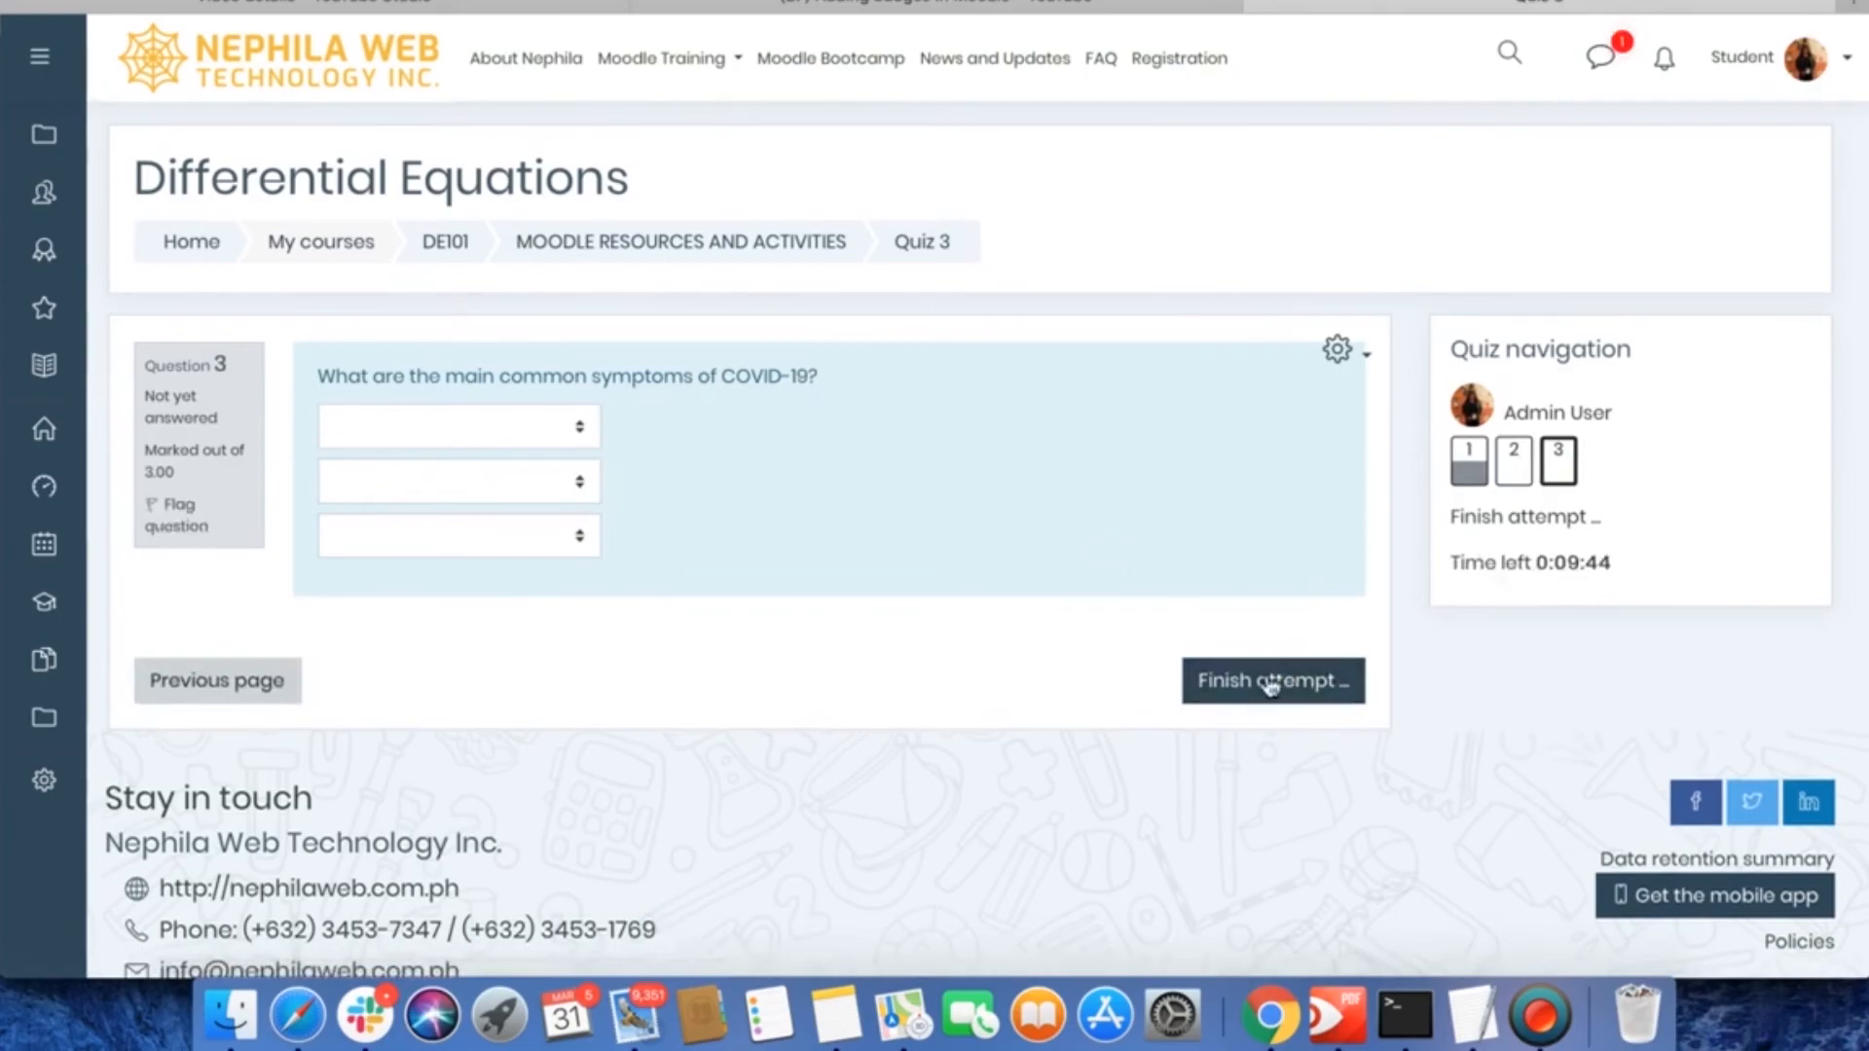
{"action": "left_click", "coordinate": [1276, 681]}
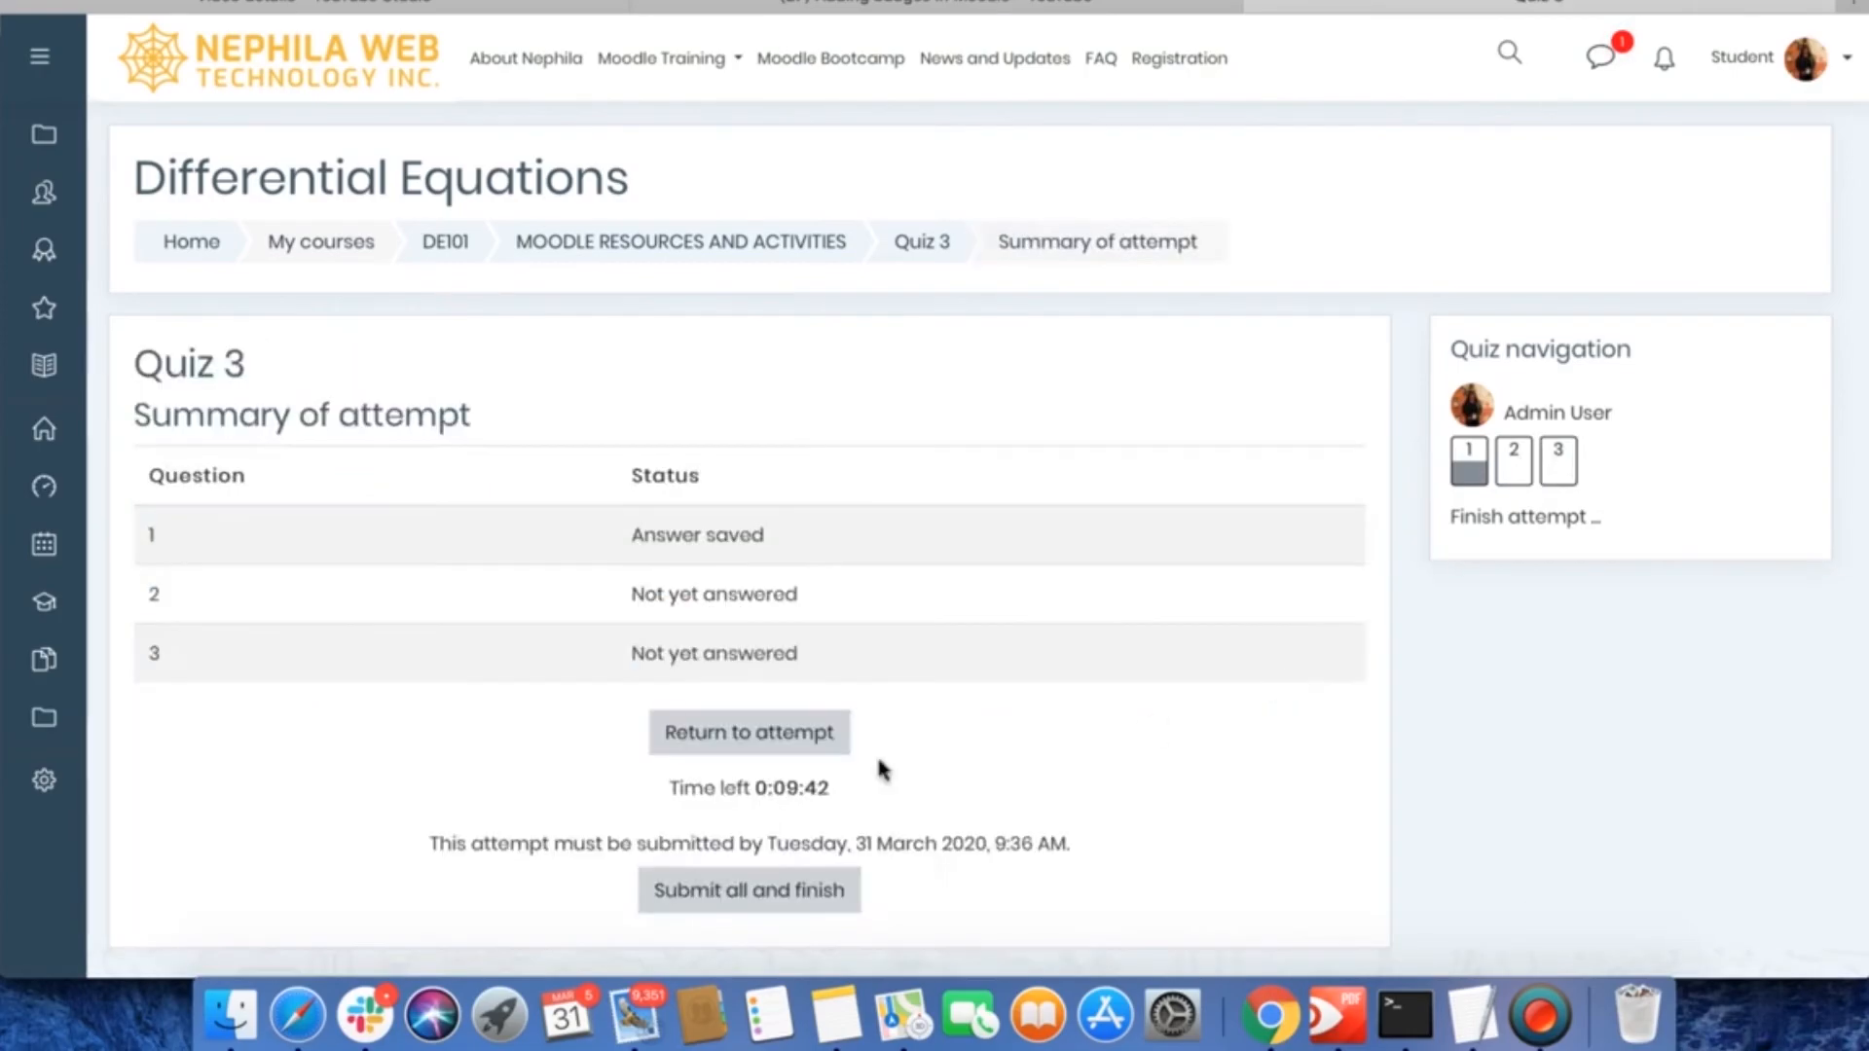
{"action": "scroll", "coordinate": [857, 774], "scroll_direction": "down", "scroll_amount": 3}
{"action": "left_click", "coordinate": [740, 769]}
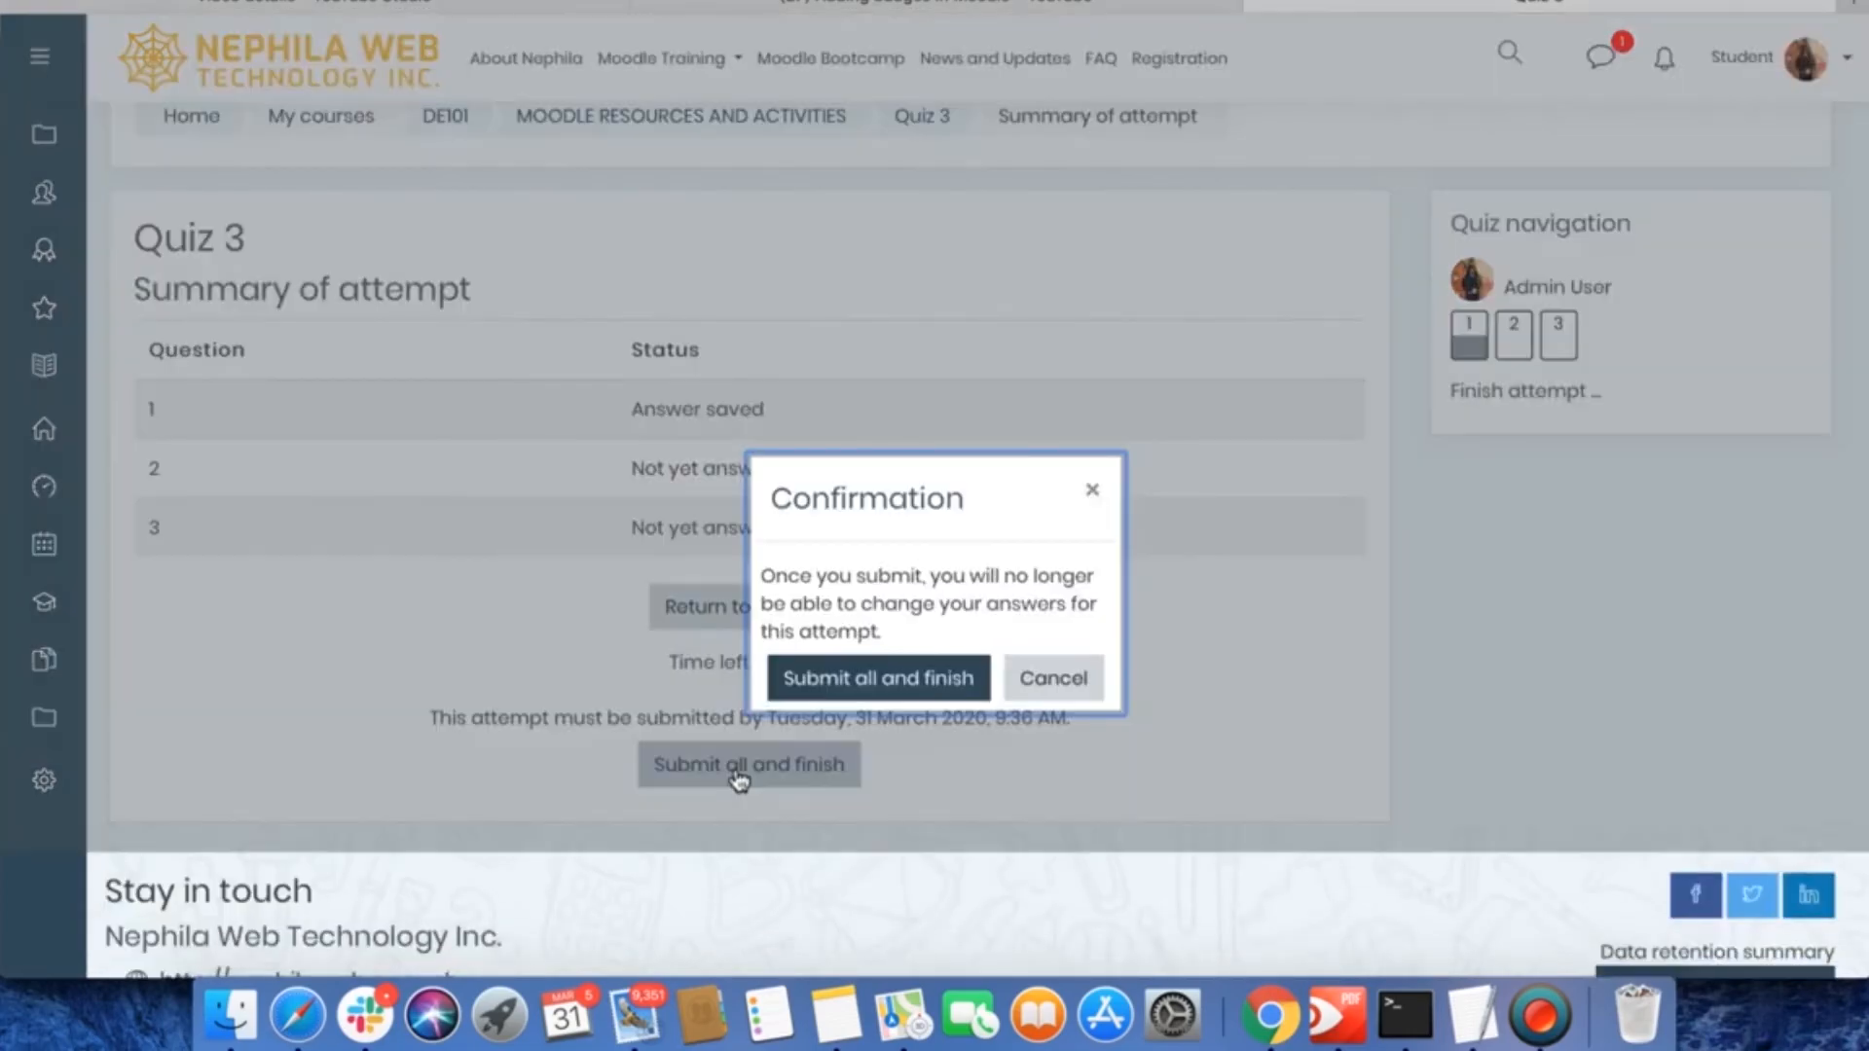
{"action": "left_click", "coordinate": [890, 678]}
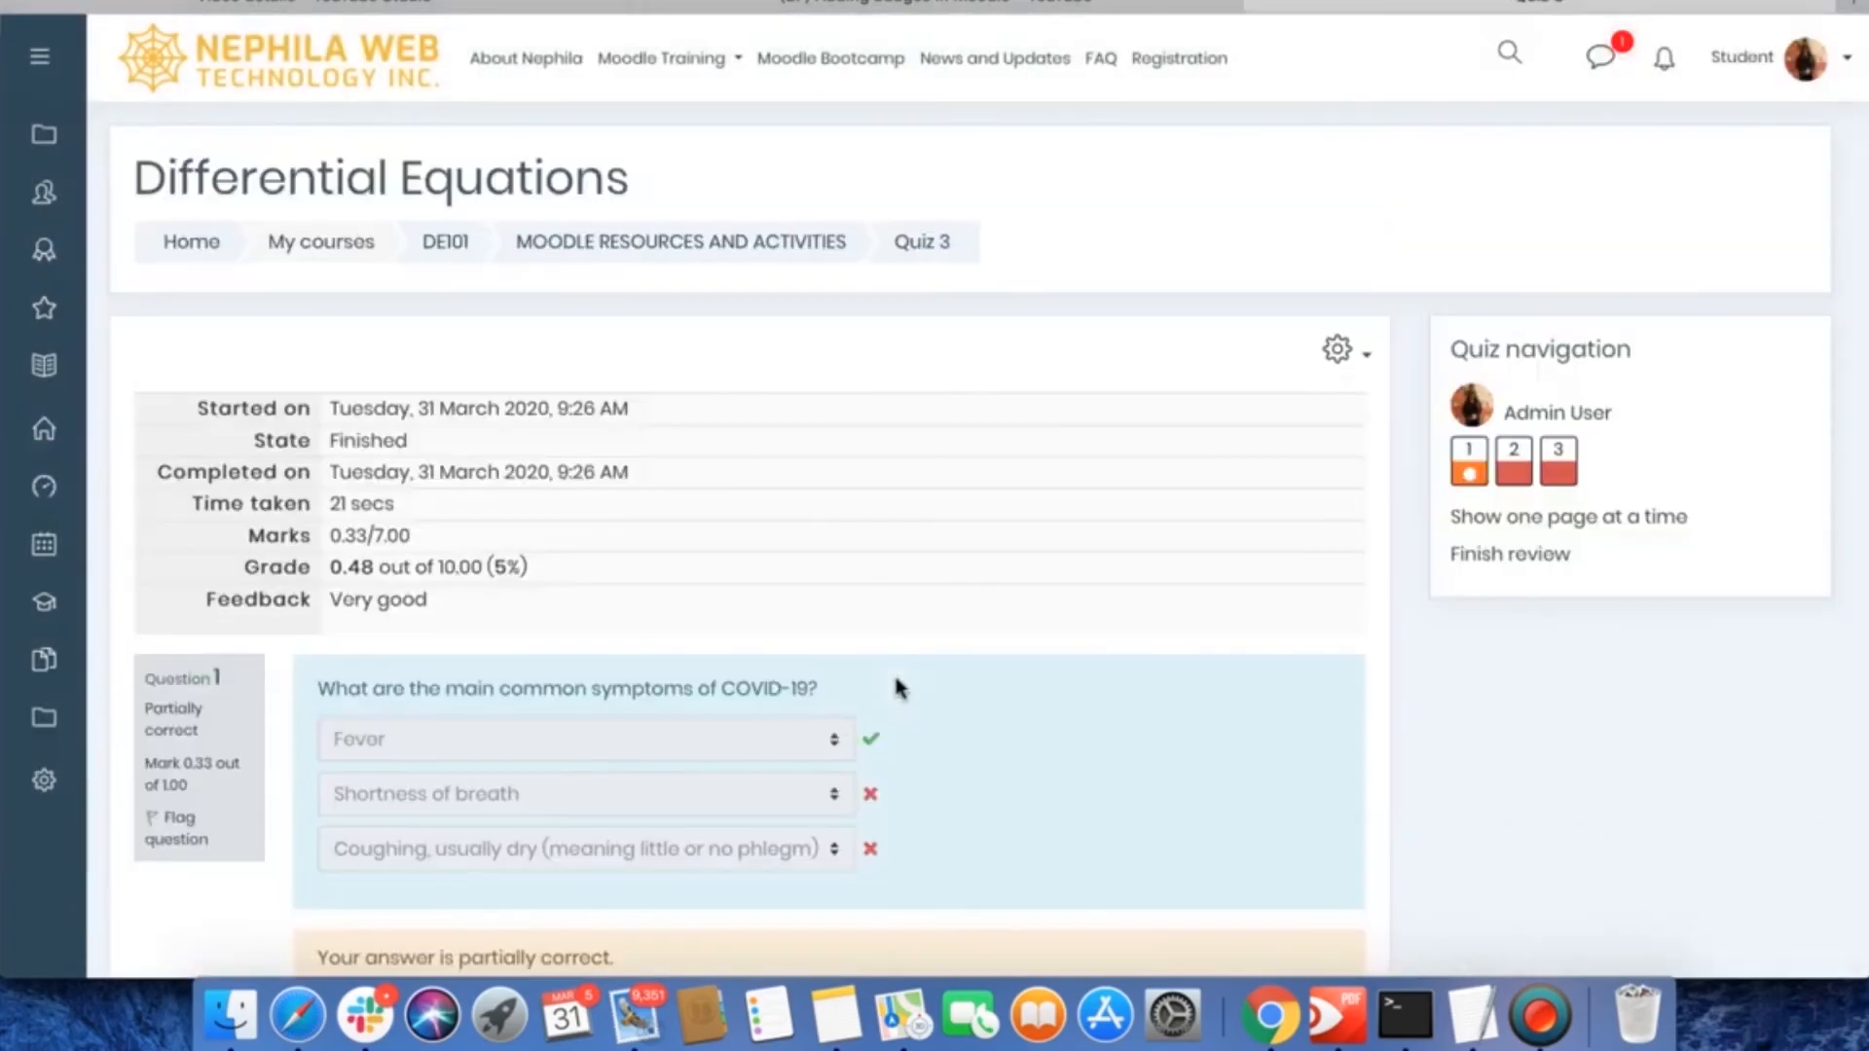
Look through the graded Quiz 3 attempt and finish the review.
{"action": "scroll", "coordinate": [896, 686], "scroll_direction": "down", "scroll_amount": 5}
{"action": "scroll", "coordinate": [893, 686], "scroll_direction": "down", "scroll_amount": 10}
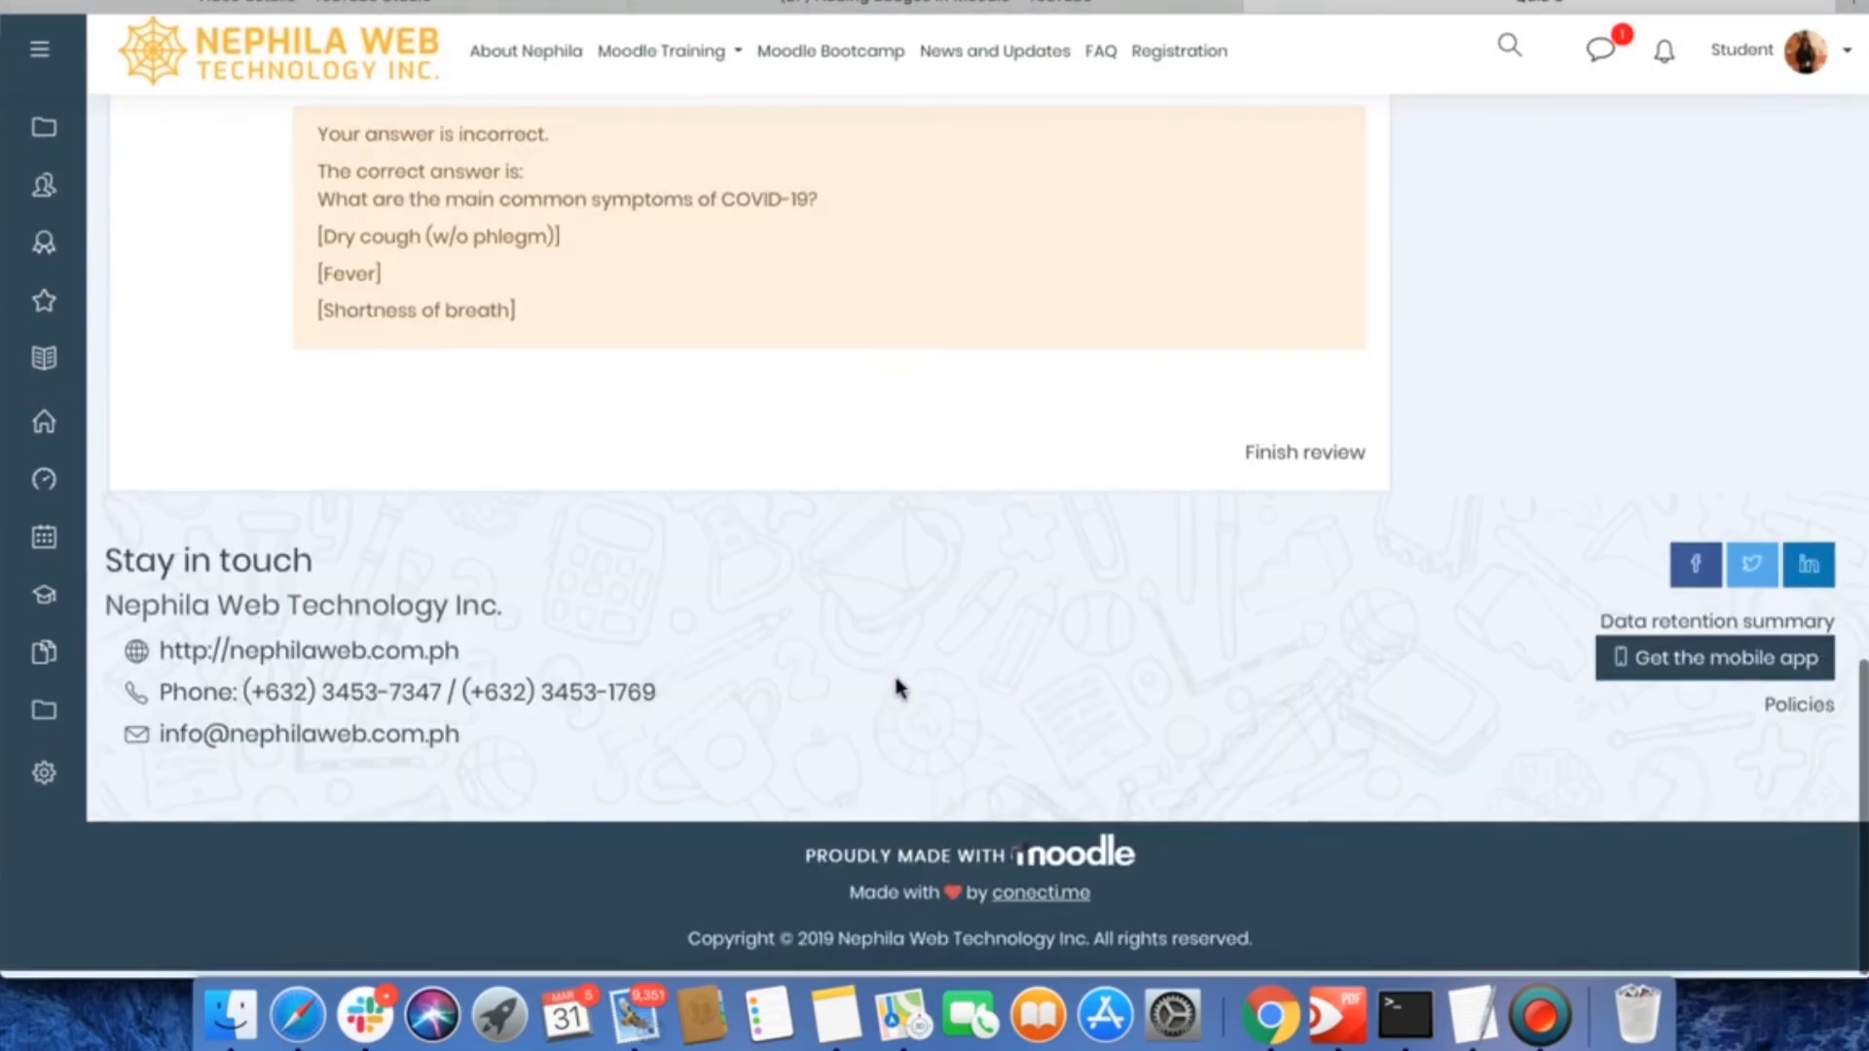
{"action": "left_click", "coordinate": [1285, 464]}
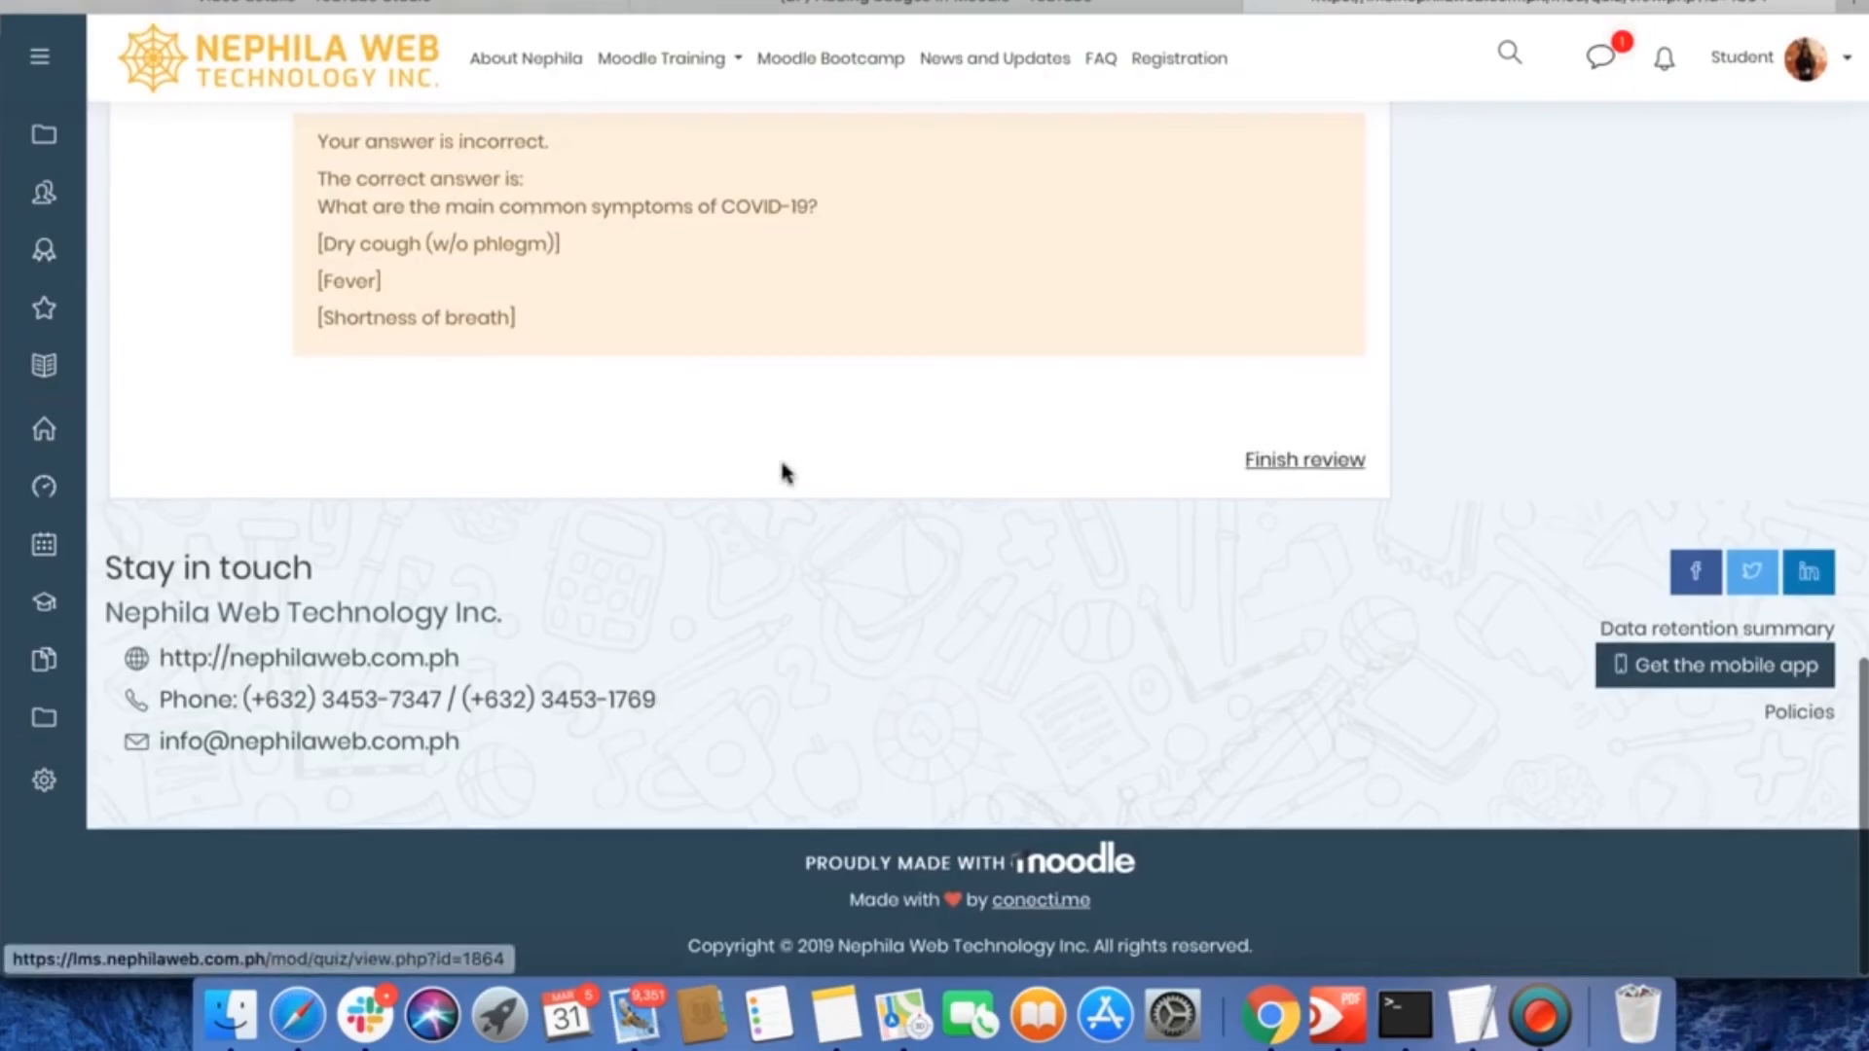
Return to the MOODLE RESOURCES AND ACTIVITIES section and check Quiz 3's completion and the student's access to ASSESSMENTS.
{"action": "scroll", "coordinate": [783, 473], "scroll_direction": "down", "scroll_amount": 2}
{"action": "left_click", "coordinate": [744, 146]}
{"action": "scroll", "coordinate": [928, 580], "scroll_direction": "down", "scroll_amount": 3}
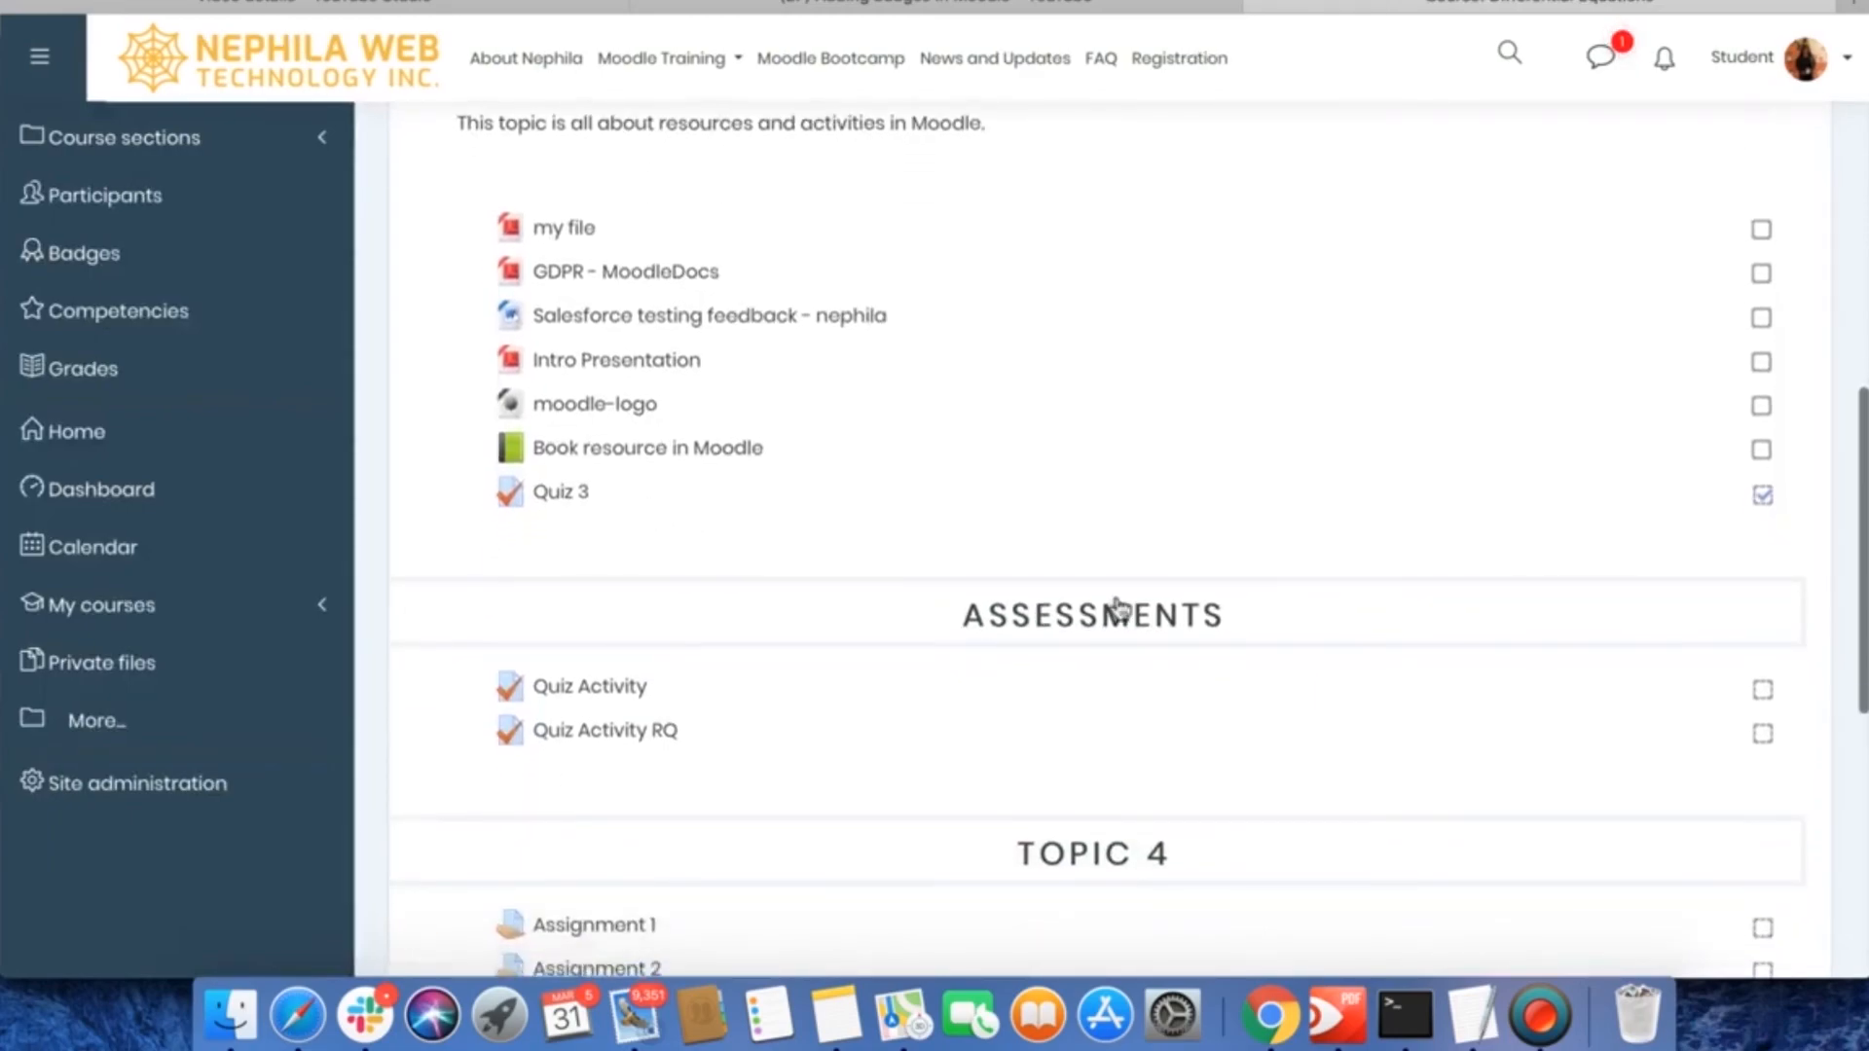
{"action": "scroll", "coordinate": [1119, 604], "scroll_direction": "down", "scroll_amount": 1}
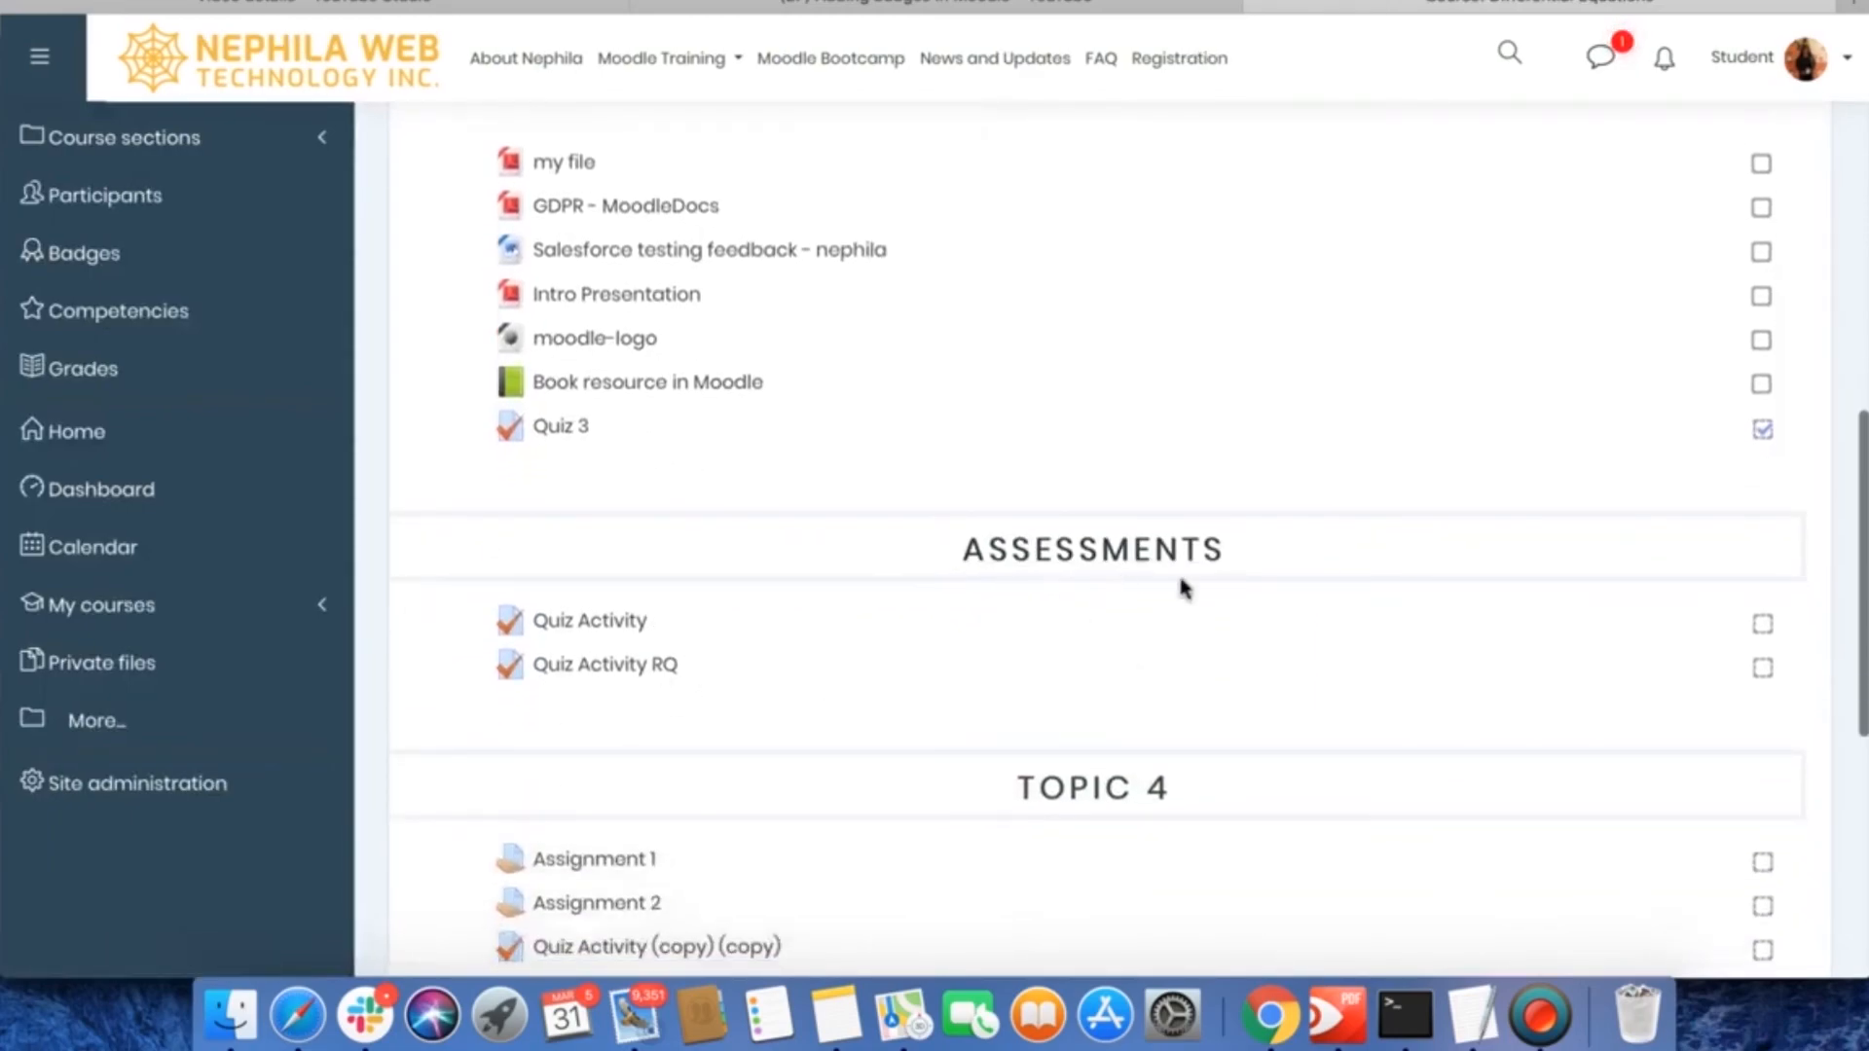